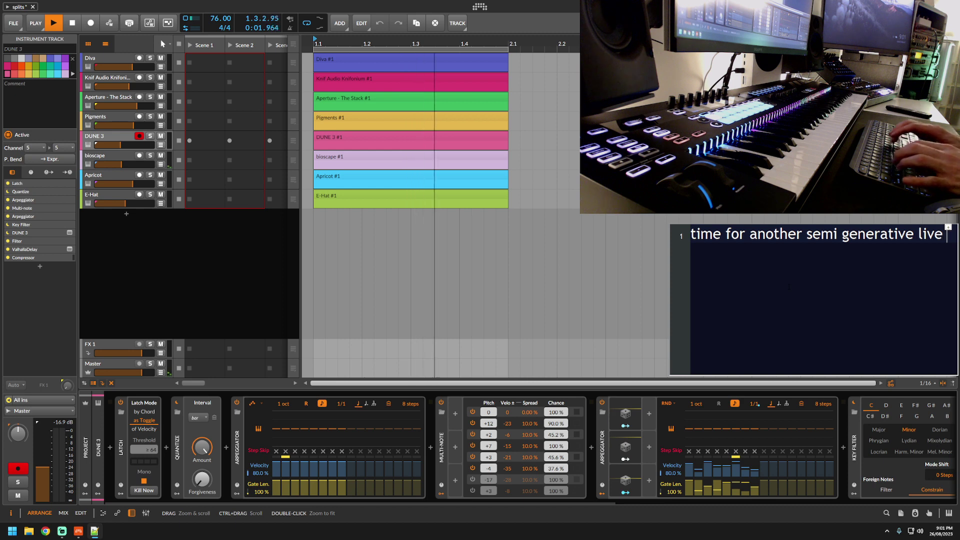
Finish the opening note line with "performance... 'live'" and add "no edits" on a line of its own.
{"action": "type", "text": "performance..."}
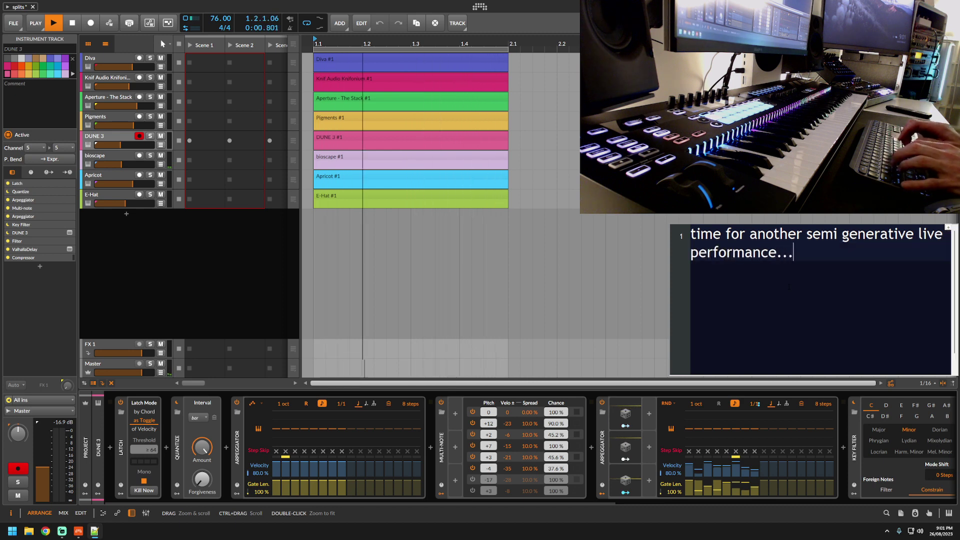
{"action": "type", "text": " 'live"}
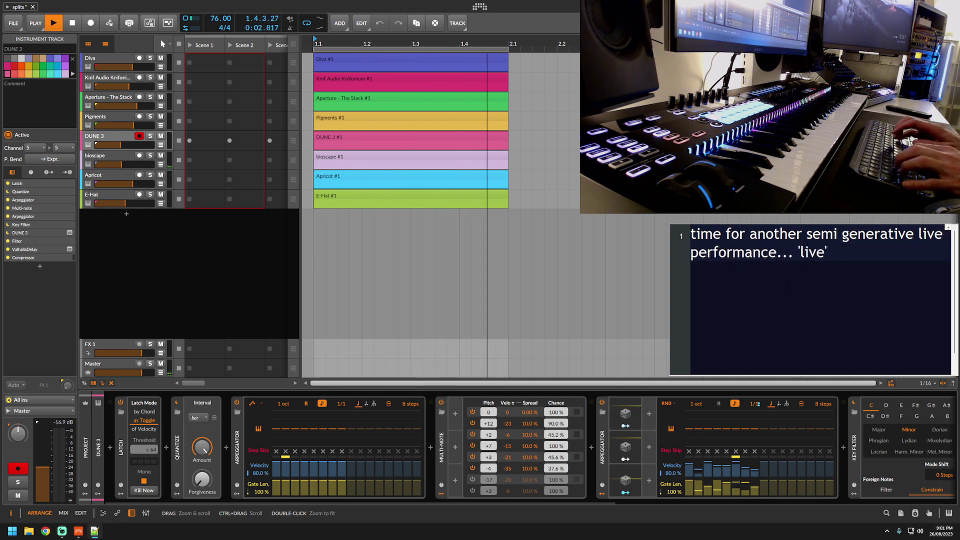
{"action": "key", "text": "Return"}
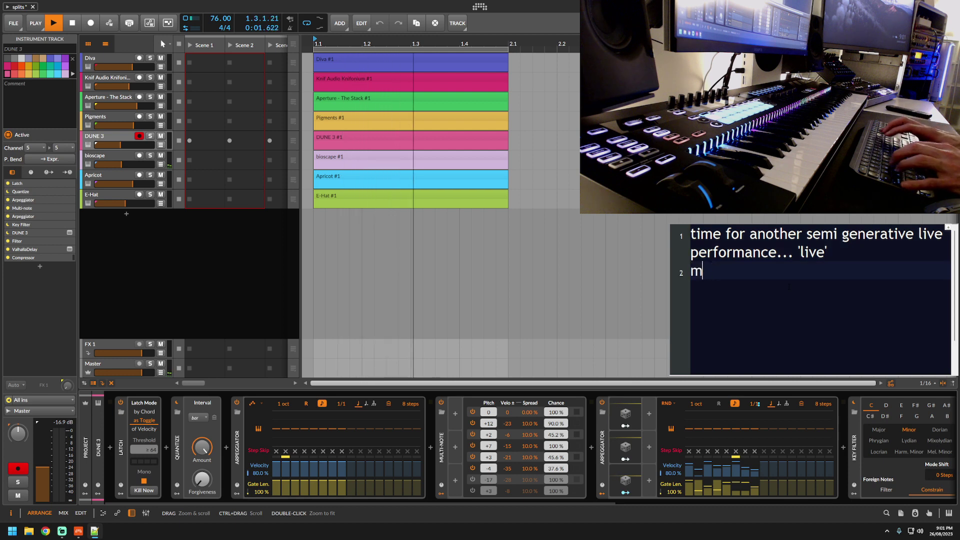
{"action": "type", "text": "no edits"}
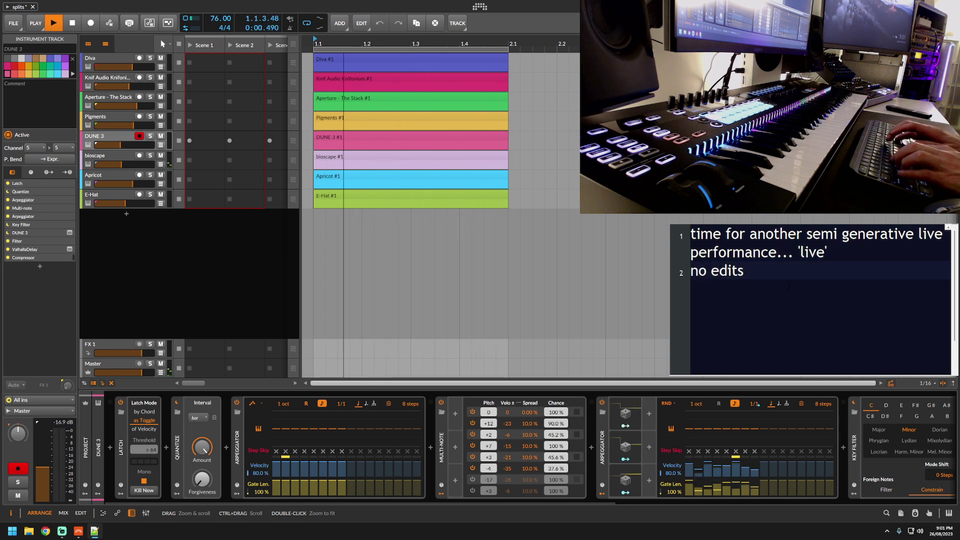
{"action": "key", "text": "Return"}
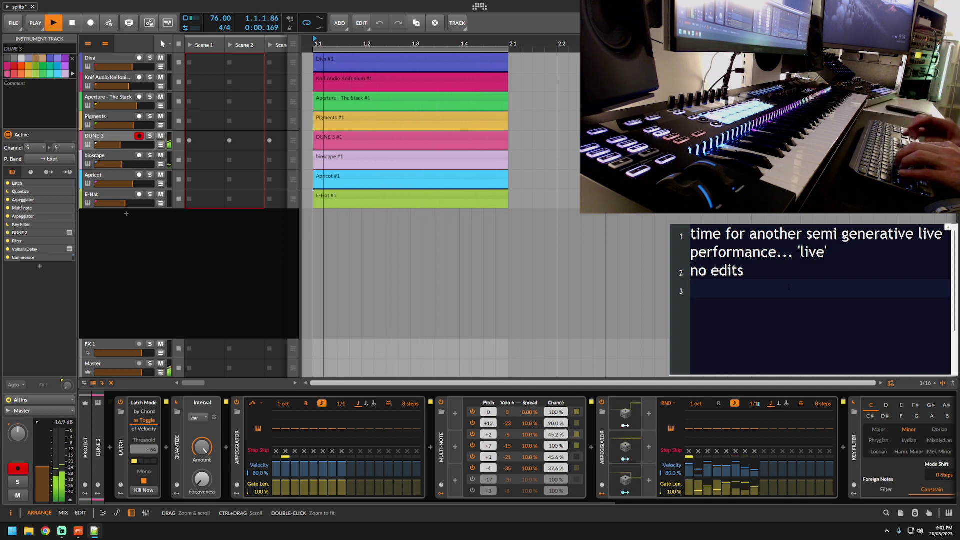
Begin the third note line with "today I will be using my controller split into 8 zones to do stuff to 8".
{"action": "type", "text": "today I wil"}
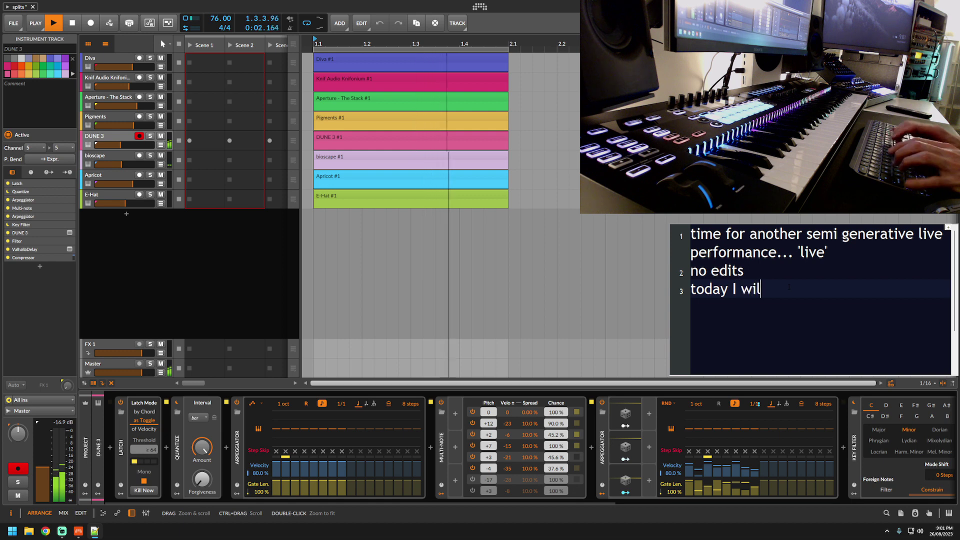
{"action": "type", "text": "l be using my con"}
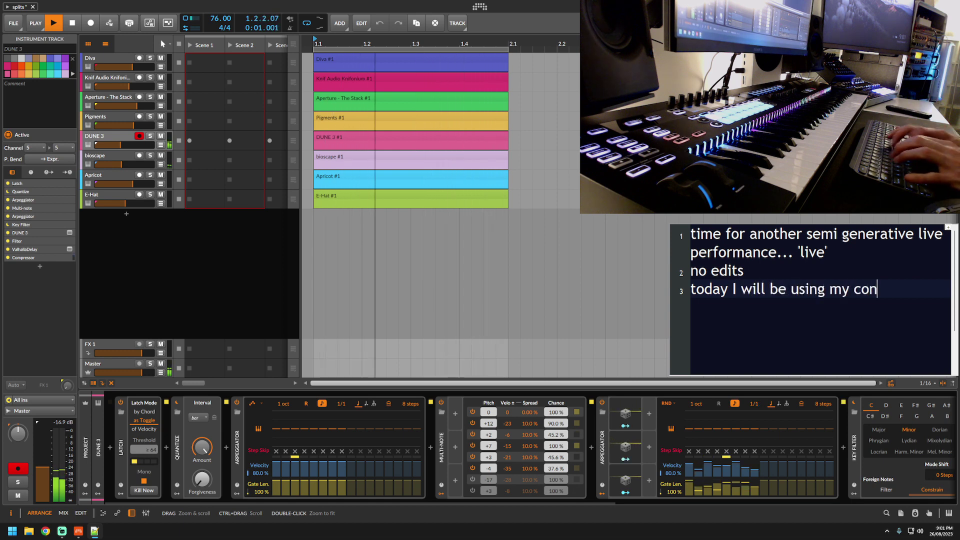
{"action": "type", "text": "troller split into"}
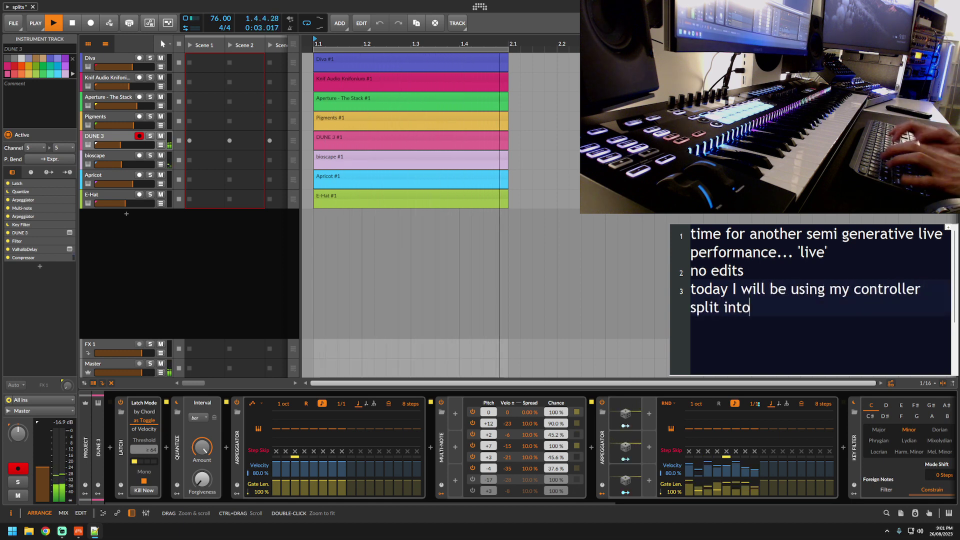
{"action": "type", "text": " 8 zones t"}
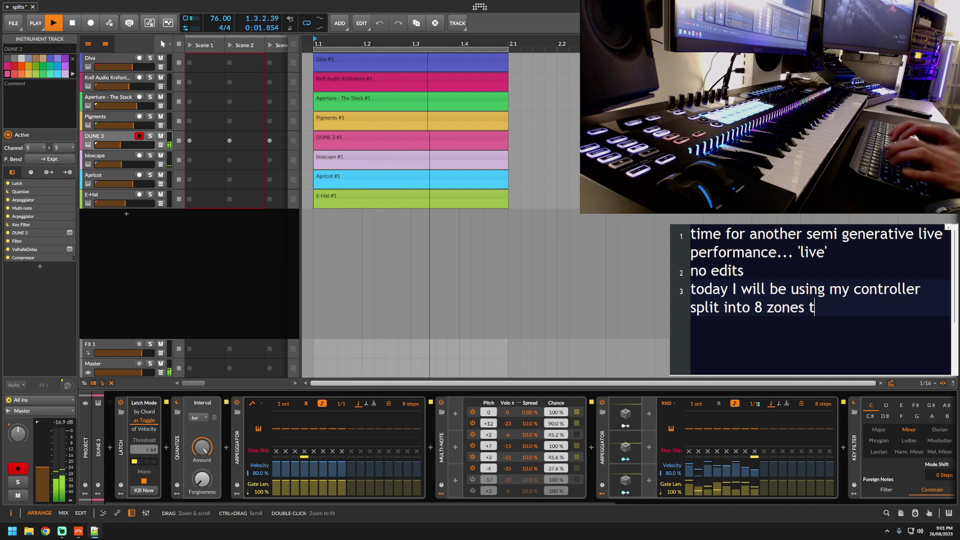
{"action": "type", "text": "o do stuff to 8 "}
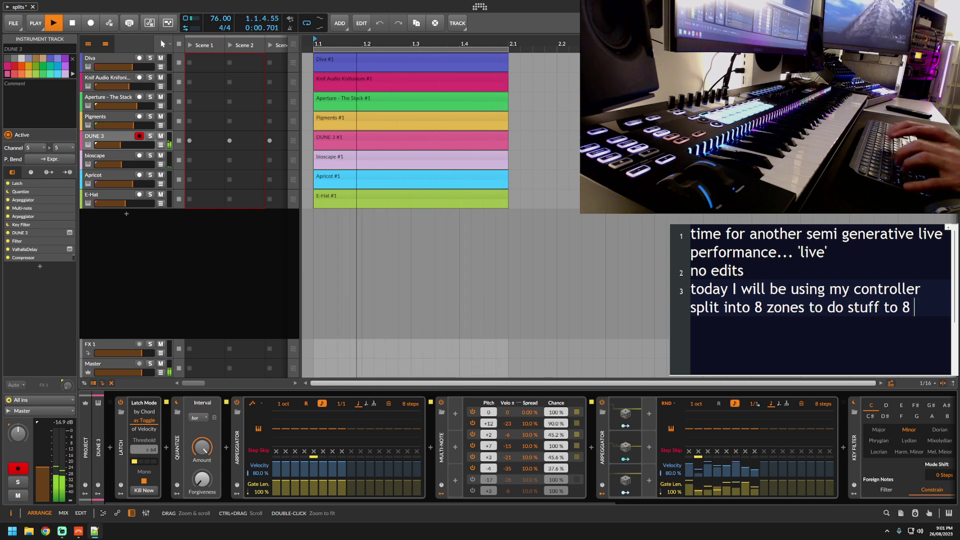
Complete the sentence with "tracks in bitwig, with lots of latching devices, arps, multi notes etc." and add two line breaks.
{"action": "type", "text": "tracks in bi"}
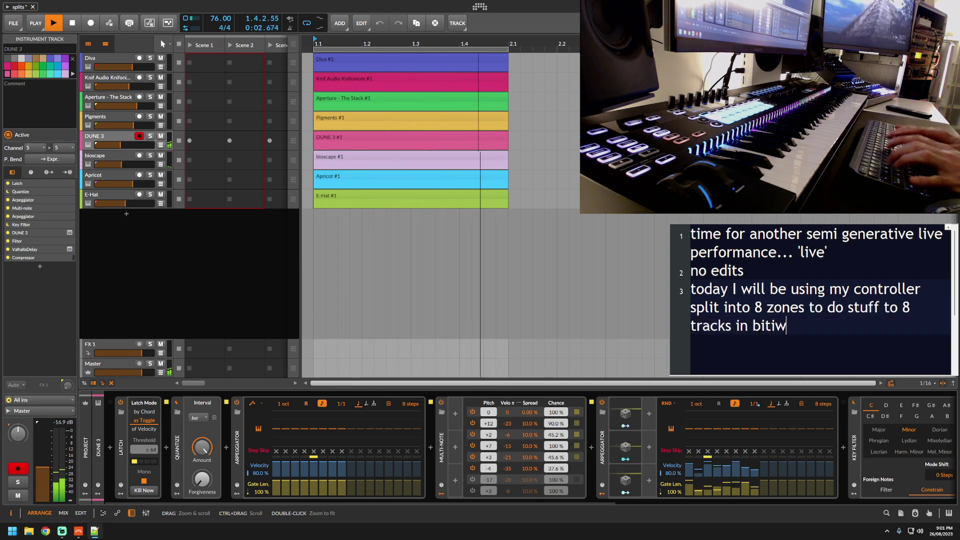
{"action": "type", "text": "tiw"}
{"action": "key", "text": "BackSpace"}
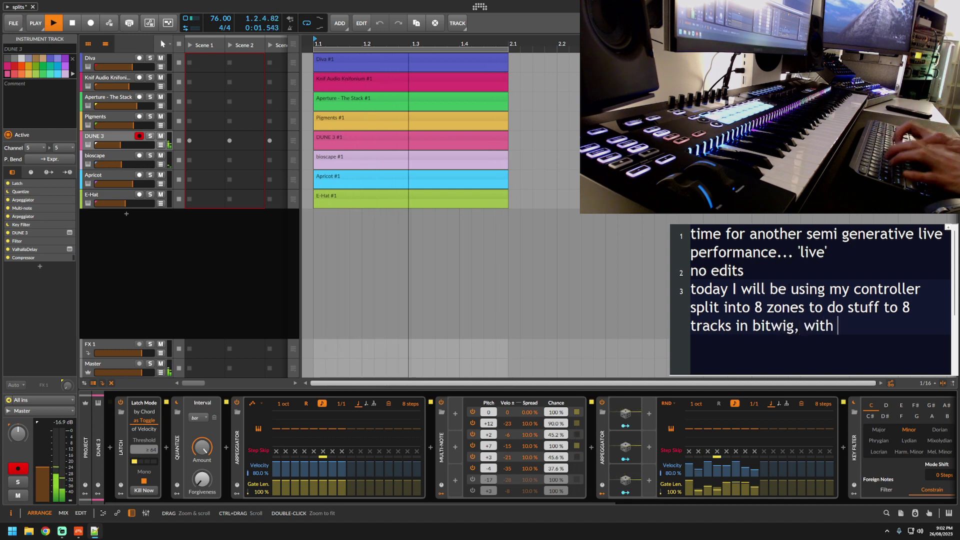
{"action": "type", "text": "g, with lots of latching dev"}
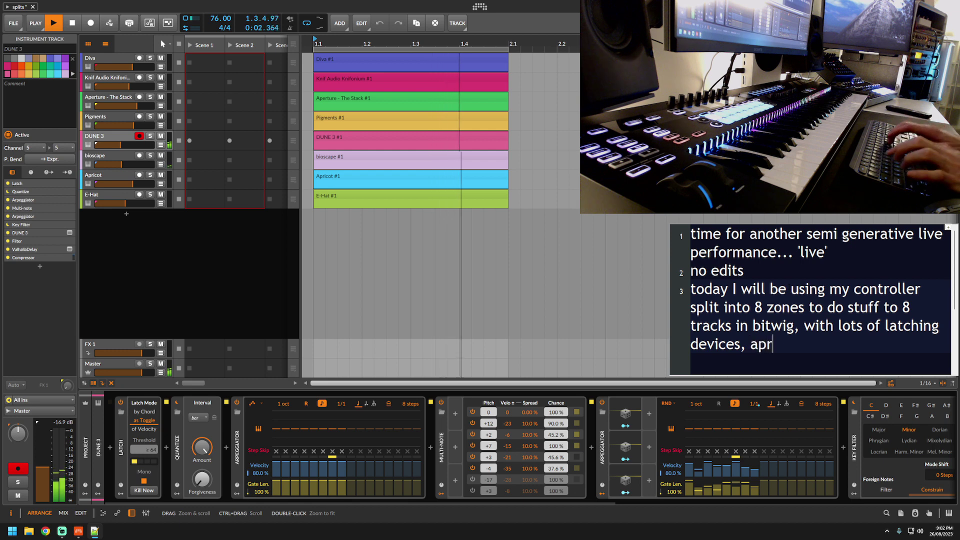
{"action": "type", "text": "ices, apr"}
{"action": "key", "text": "BackSpace"}
{"action": "key", "text": "BackSpace"}
{"action": "type", "text": "rps, multi"}
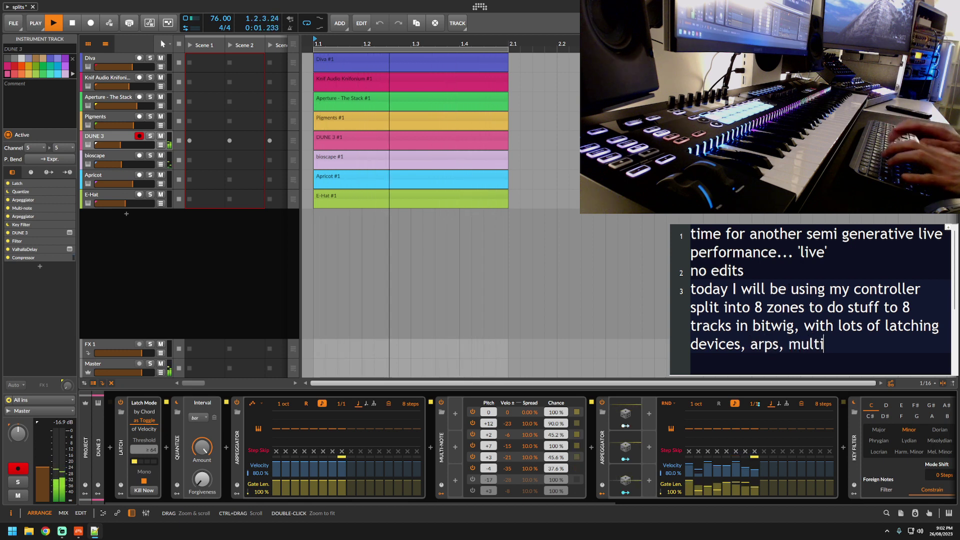
{"action": "type", "text": " notes etc."}
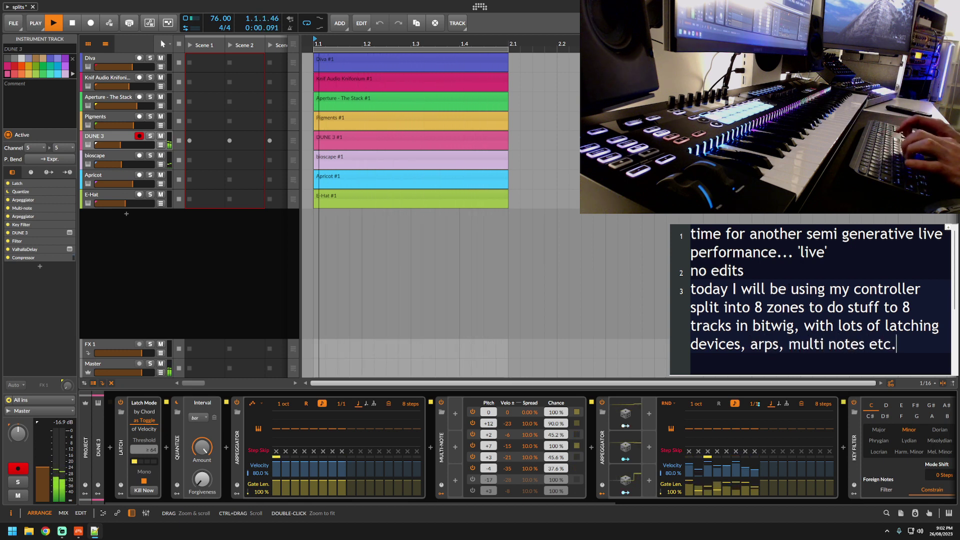
{"action": "key", "text": "Return"}
{"action": "key", "text": "Return"}
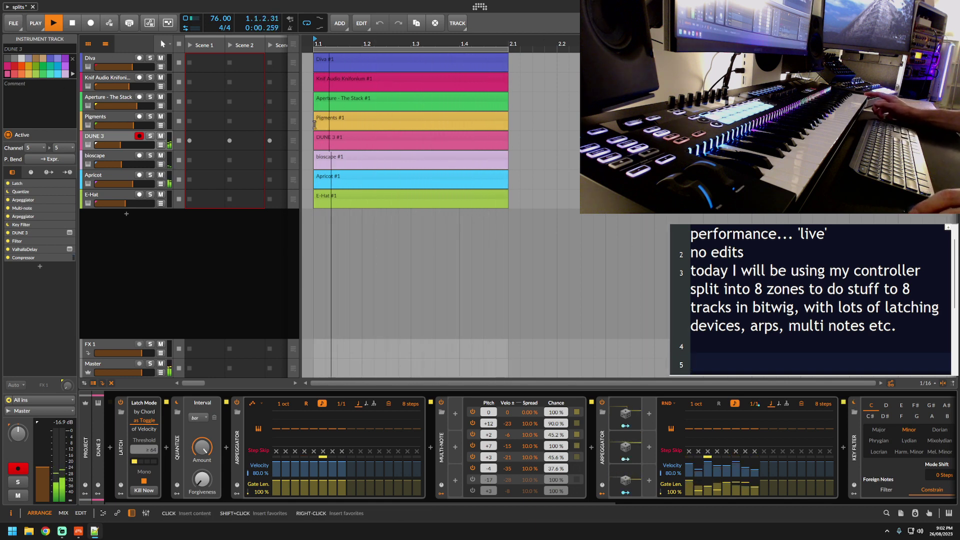
Select the Diva track and open its Diva plug-in window.
{"action": "left_click", "coordinate": [93, 61]}
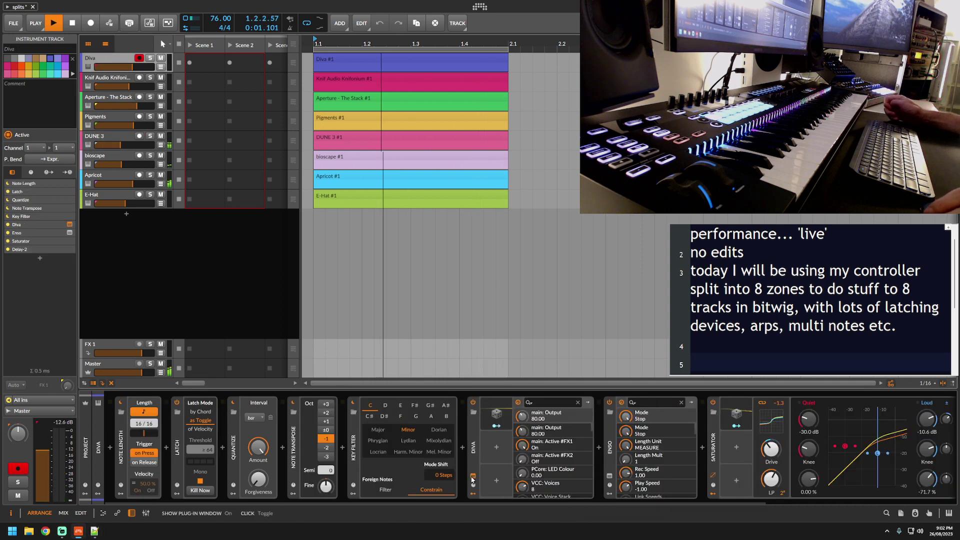
{"action": "left_click", "coordinate": [472, 477]}
Write "lets bring in another bass, from diva" on line 5 of the notes and close the Diva plug-in window.
{"action": "left_click", "coordinate": [745, 342]}
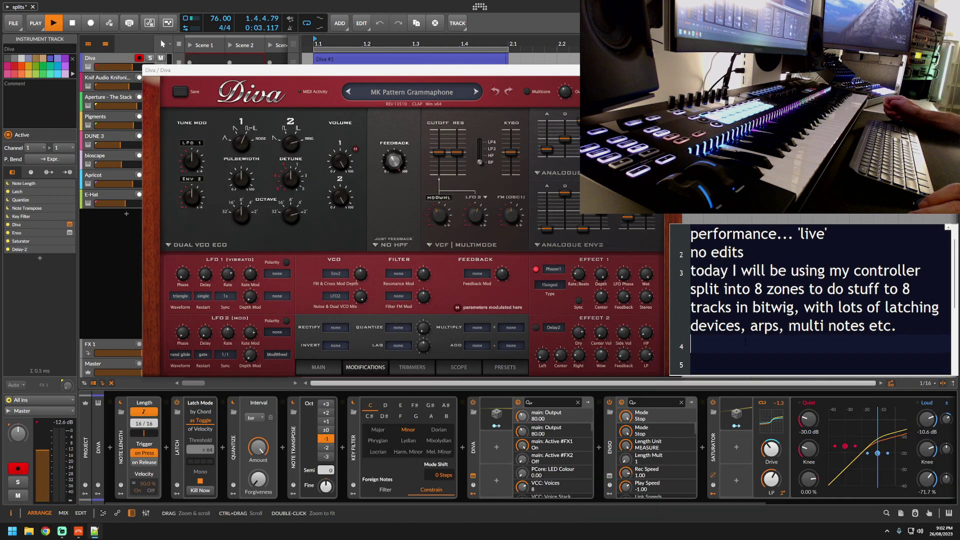
{"action": "key", "text": "Return"}
{"action": "type", "text": "le"}
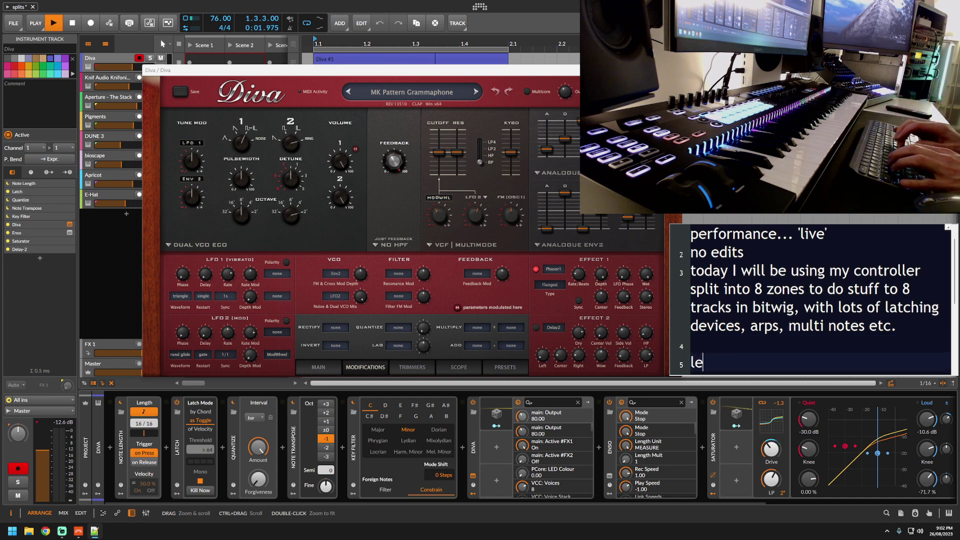
{"action": "type", "text": "ts bring in "}
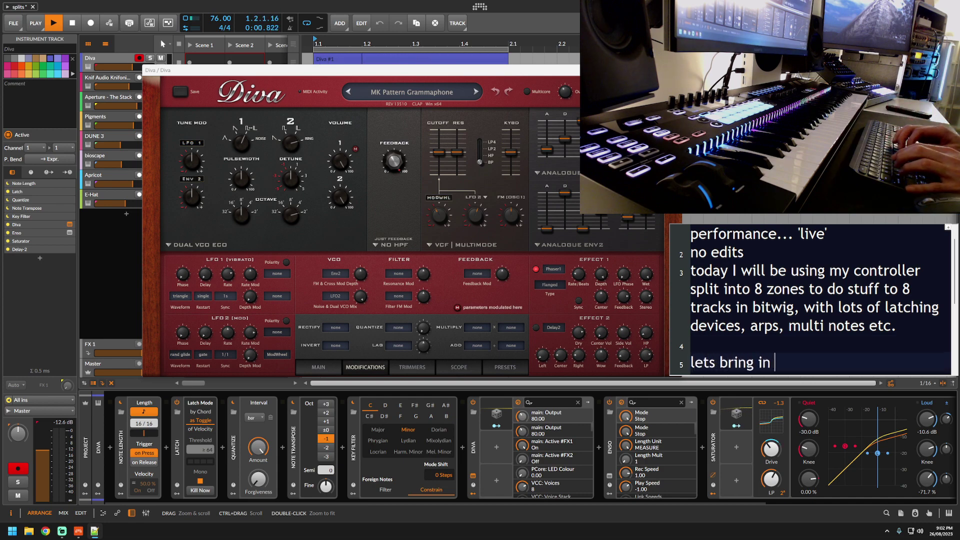
{"action": "type", "text": "another bas"}
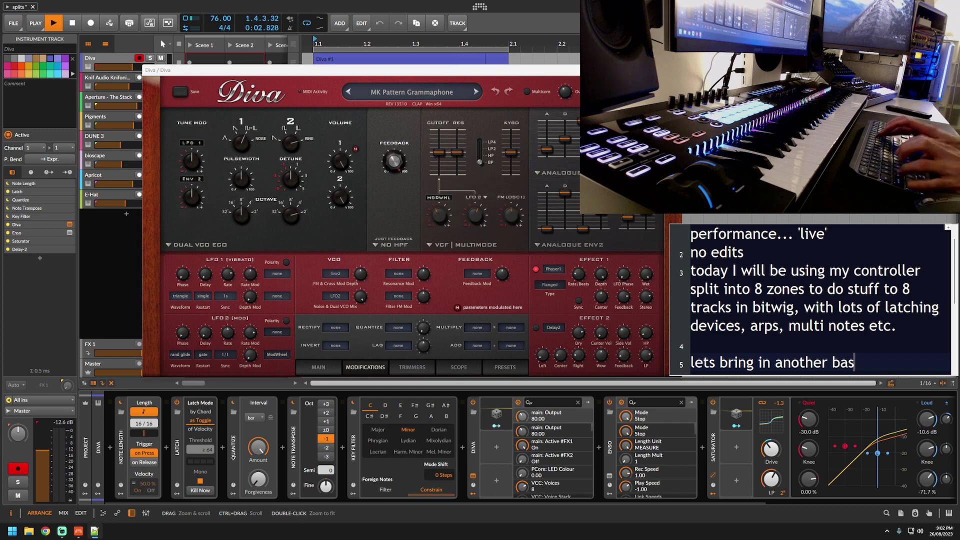
{"action": "type", "text": "s, from diva"}
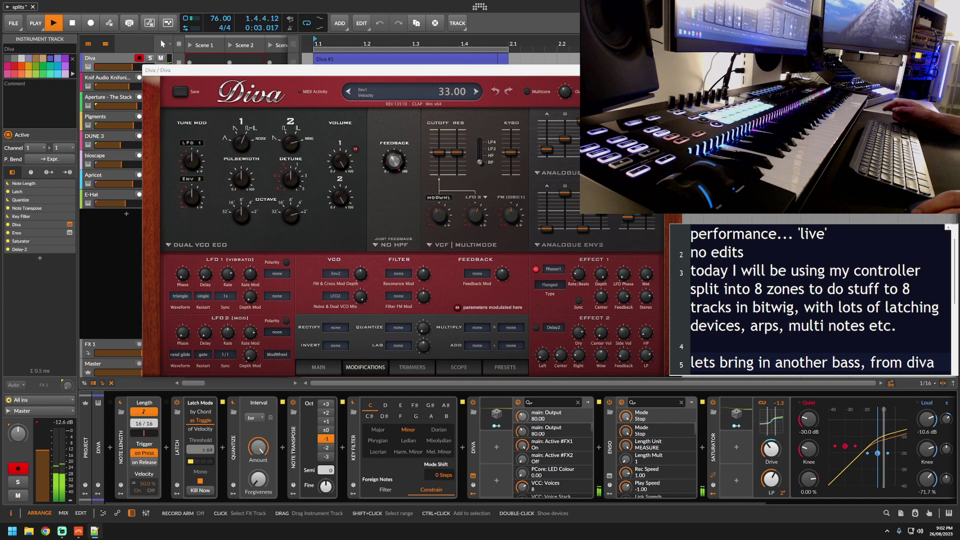
{"action": "key", "text": "alt+F4"}
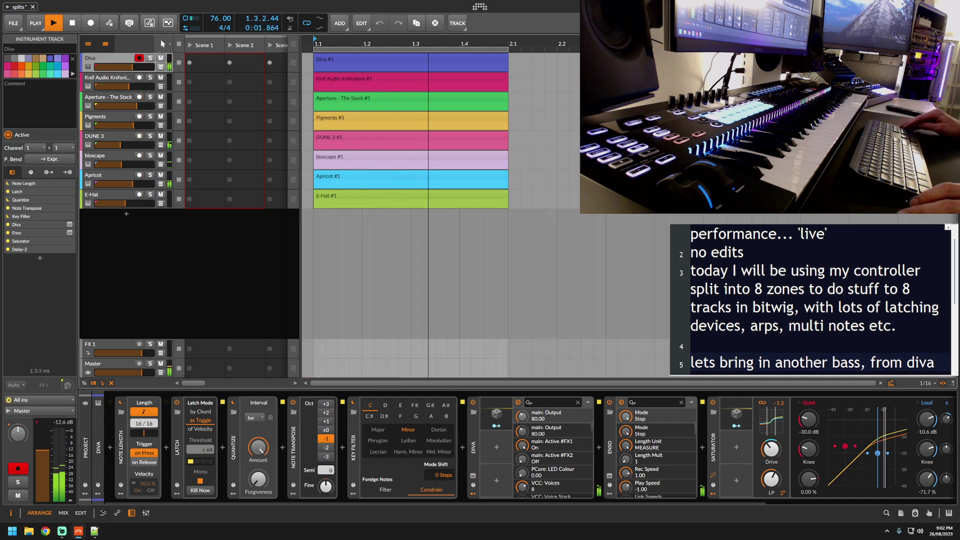
After a blank line, note "note the clips are blank, I just color coded a 1 bar loop to match my keyboard controller zones".
{"action": "key", "text": "Return"}
{"action": "key", "text": "Return"}
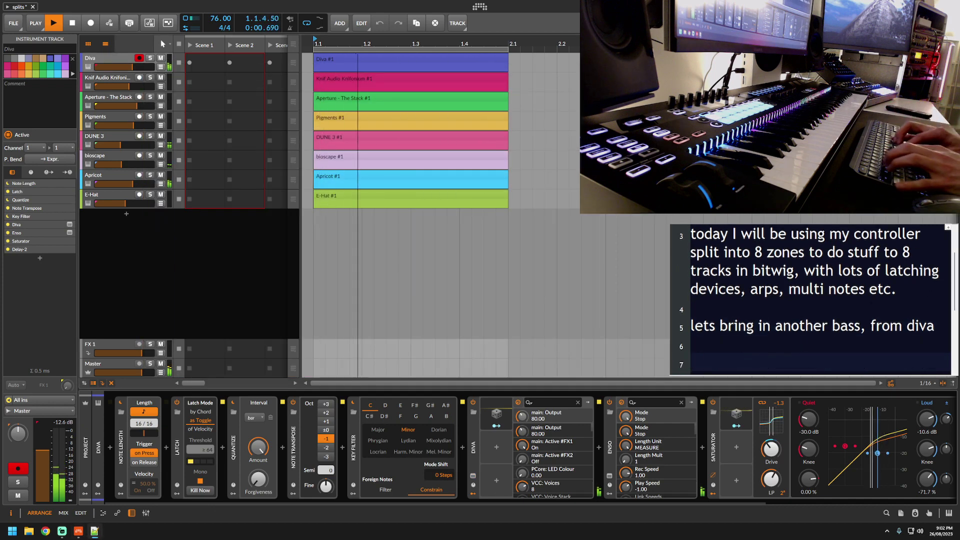
{"action": "type", "text": "note the clips a"}
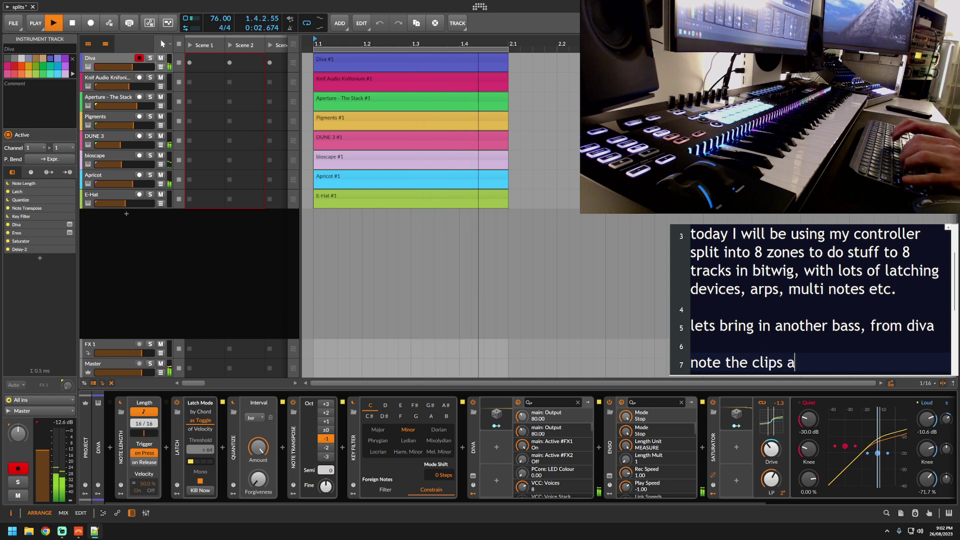
{"action": "type", "text": "re blank"}
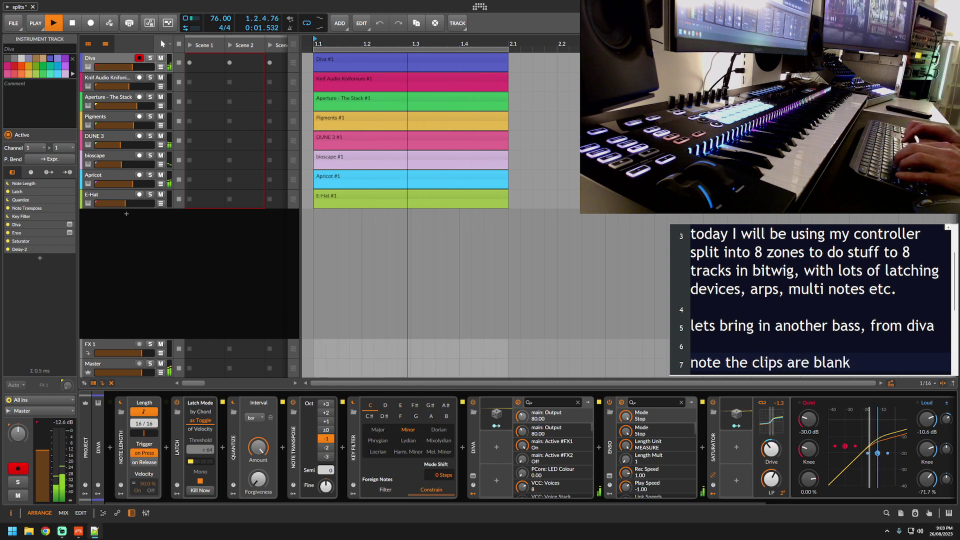
{"action": "type", "text": ", I just color cod"}
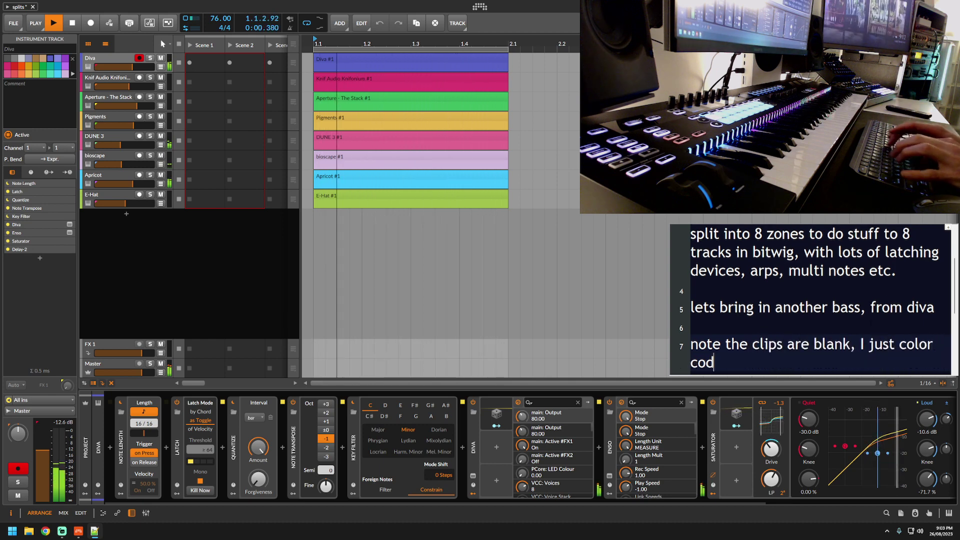
{"action": "type", "text": "ed a 1 bar loop"}
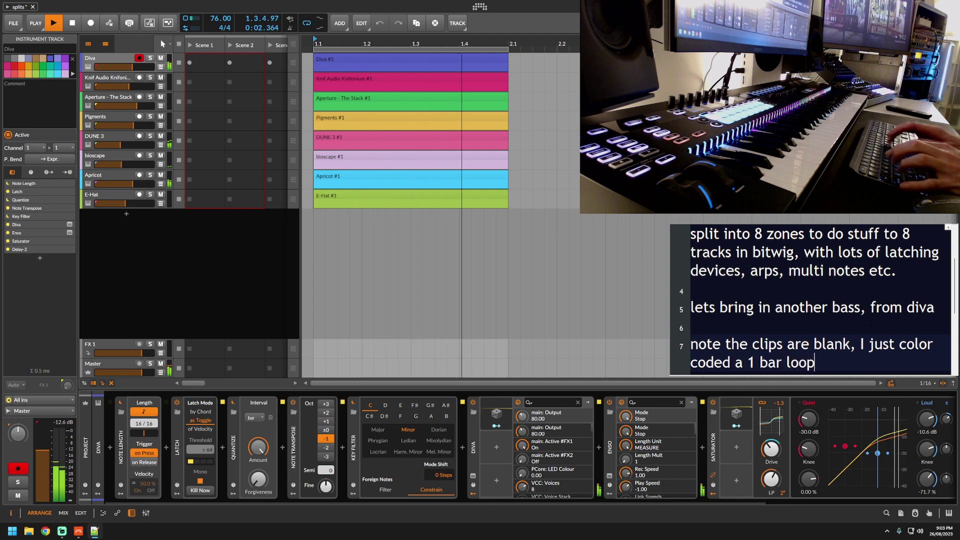
{"action": "type", "text": " to match my "}
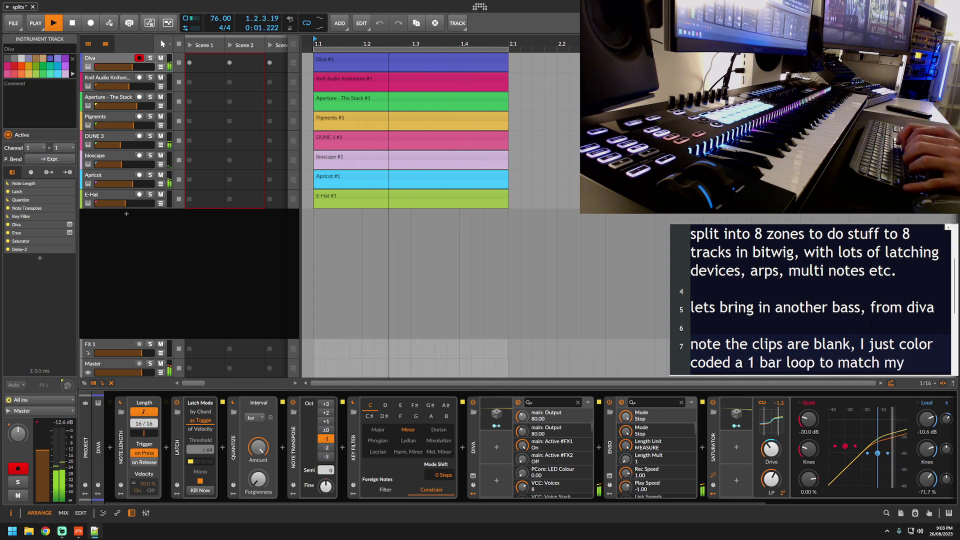
{"action": "type", "text": "keyboard"}
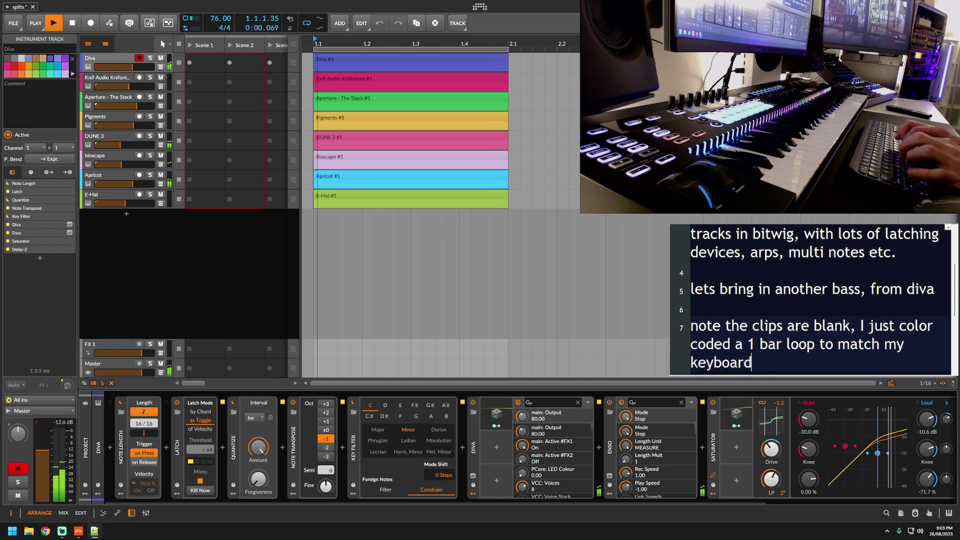
{"action": "type", "text": " controller zones"}
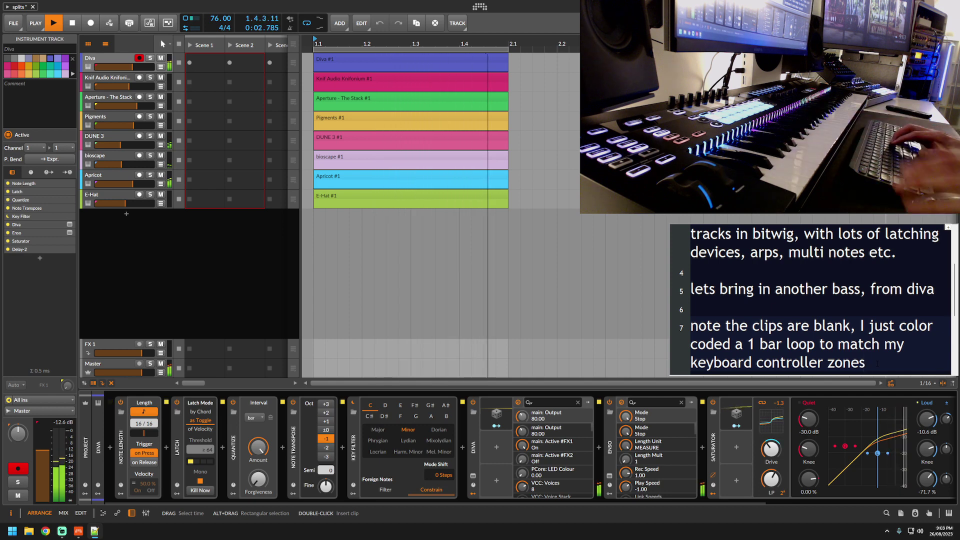
After a blank line, write "looking left to right, diva has a note length machine into a note latch into a quantize" in the notes.
{"action": "key", "text": "Return"}
{"action": "key", "text": "Return"}
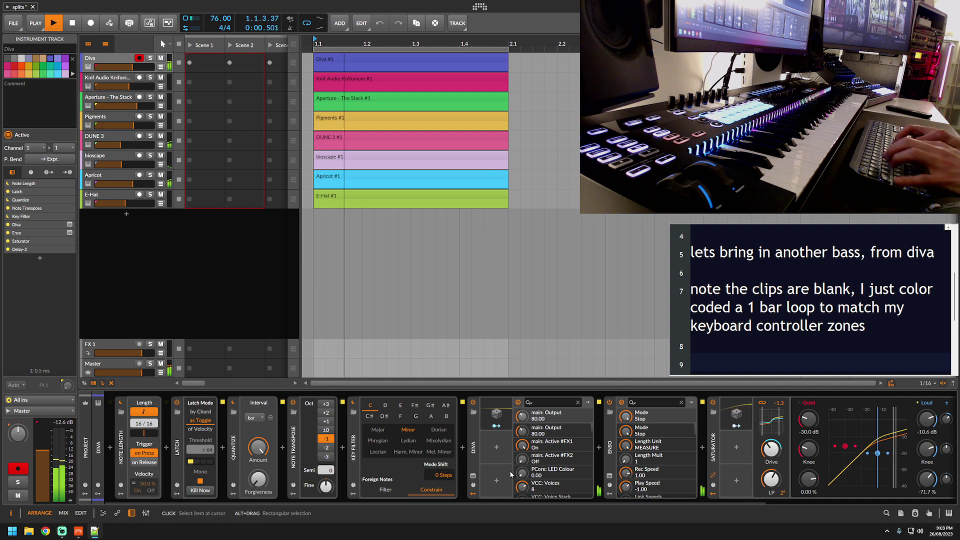
{"action": "type", "text": "looking left "}
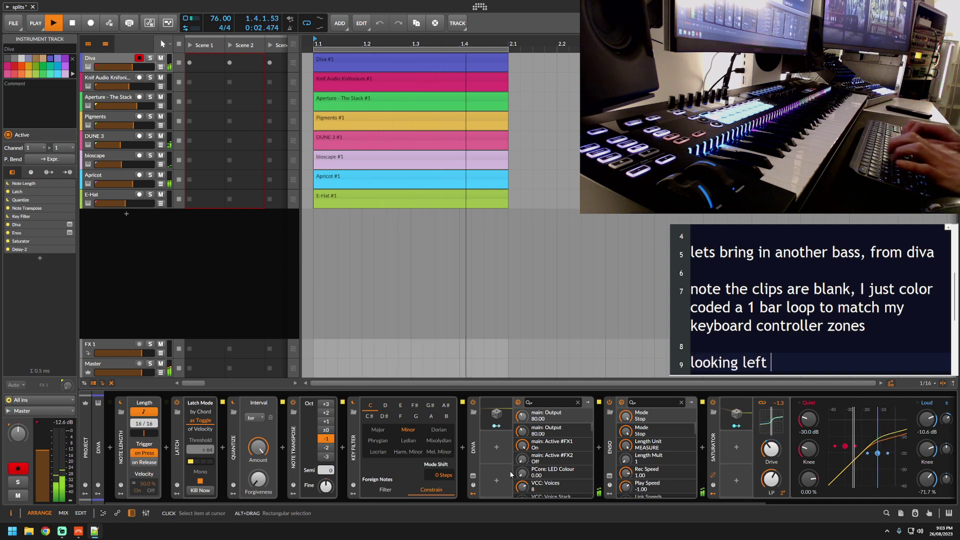
{"action": "type", "text": "to right,"}
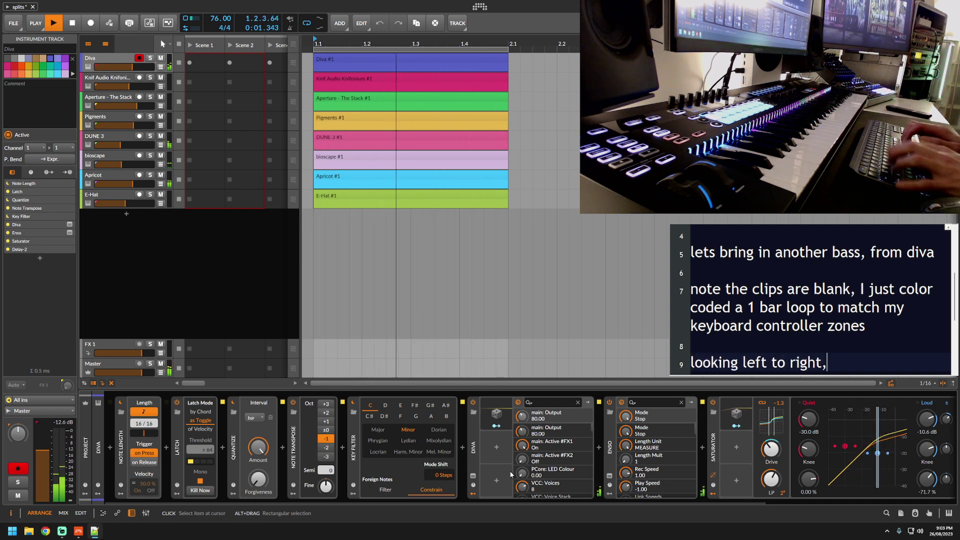
{"action": "type", "text": " diva "}
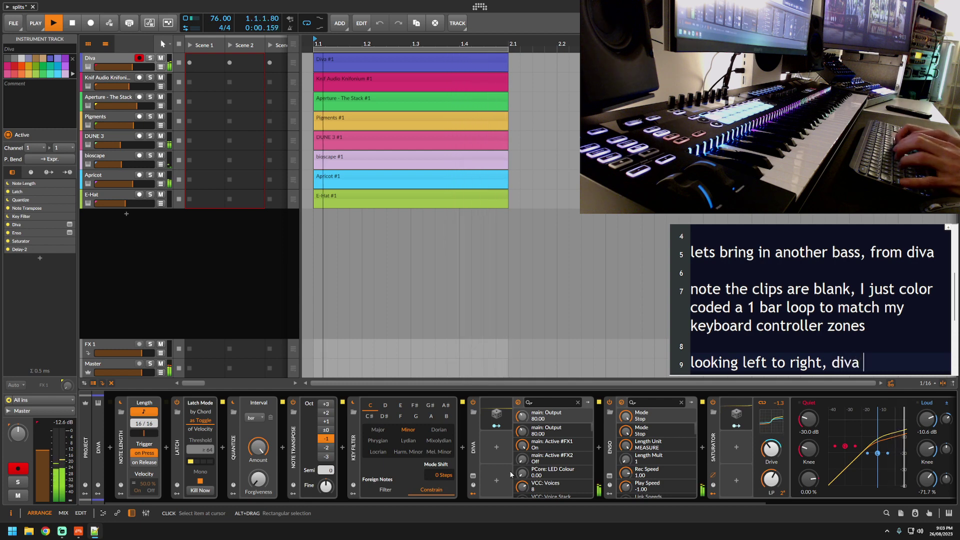
{"action": "type", "text": "has a note leng"}
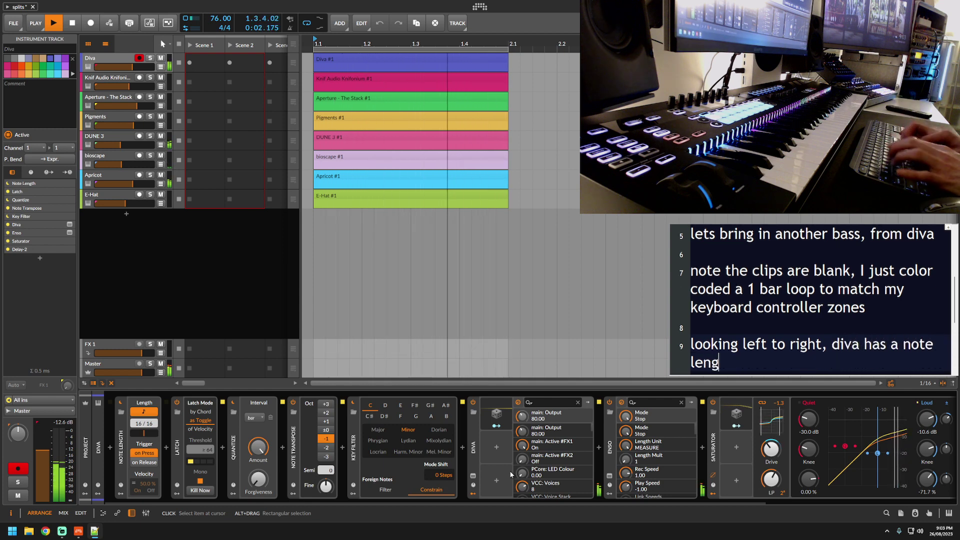
{"action": "type", "text": "th machine int"}
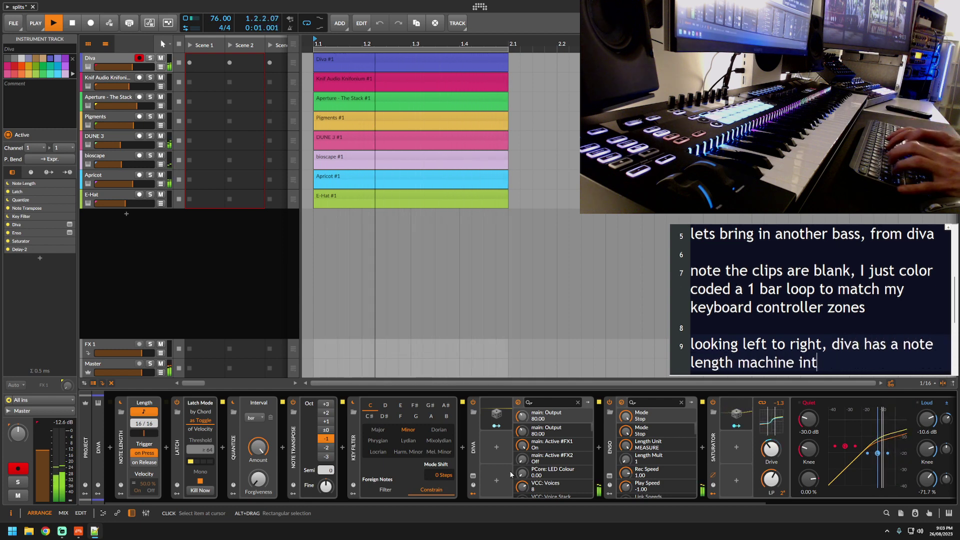
{"action": "type", "text": "o a note latch"}
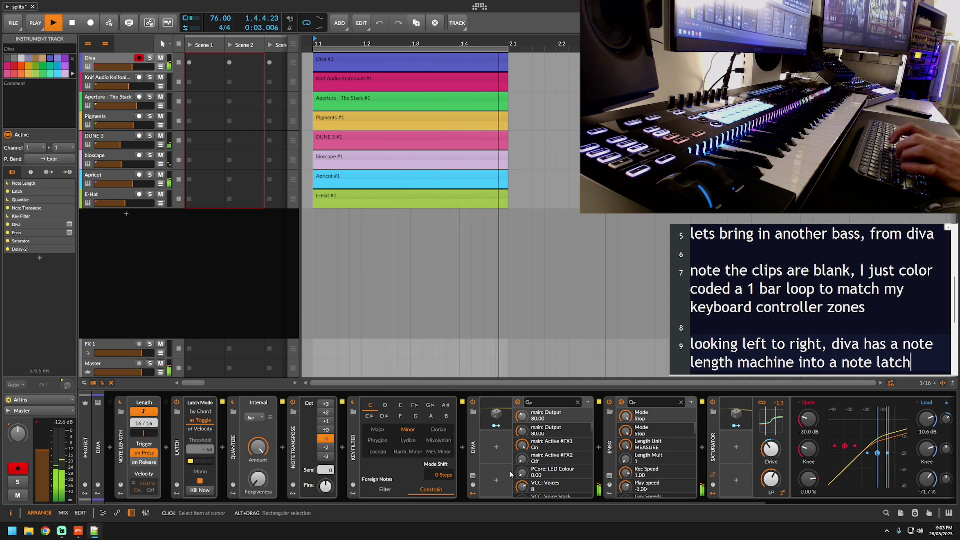
{"action": "type", "text": " into a quantize"}
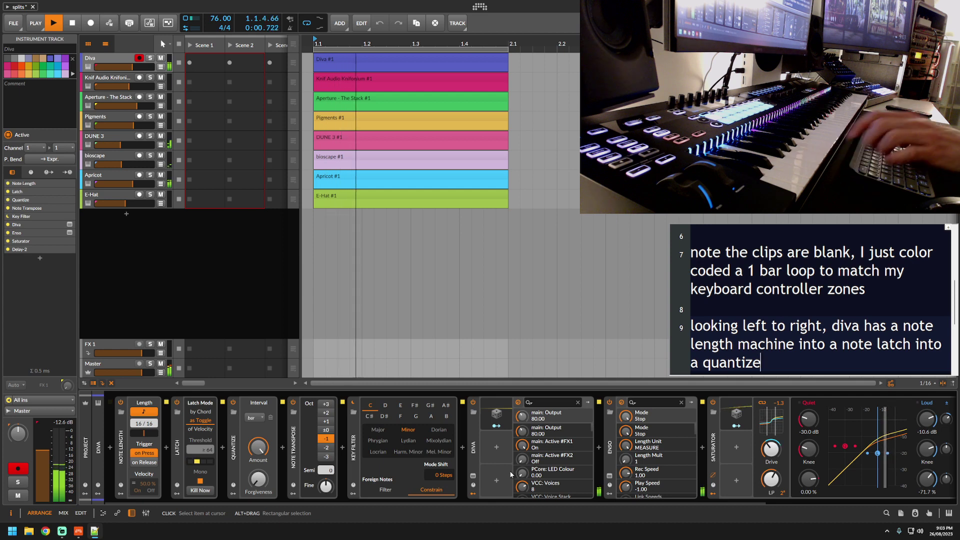
Add the line "this keeps a midi note or 2 going constantly" to the notes.
{"action": "key", "text": "Return"}
{"action": "type", "text": "this k"}
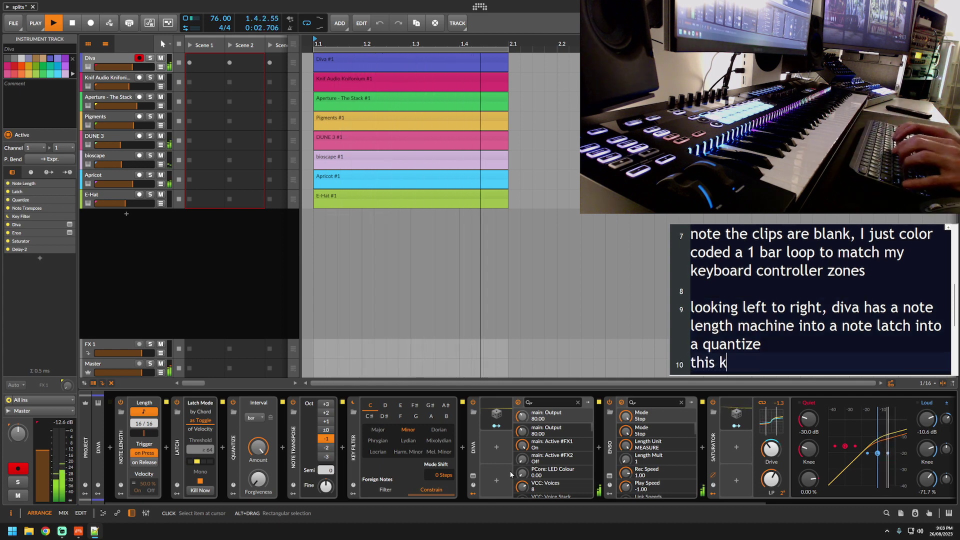
{"action": "type", "text": "eeps a midi note "}
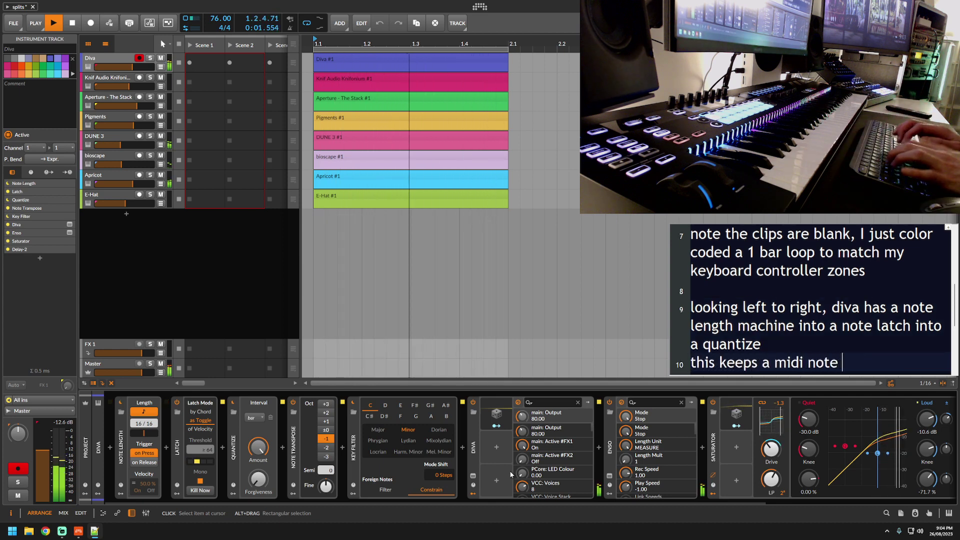
{"action": "type", "text": "or"}
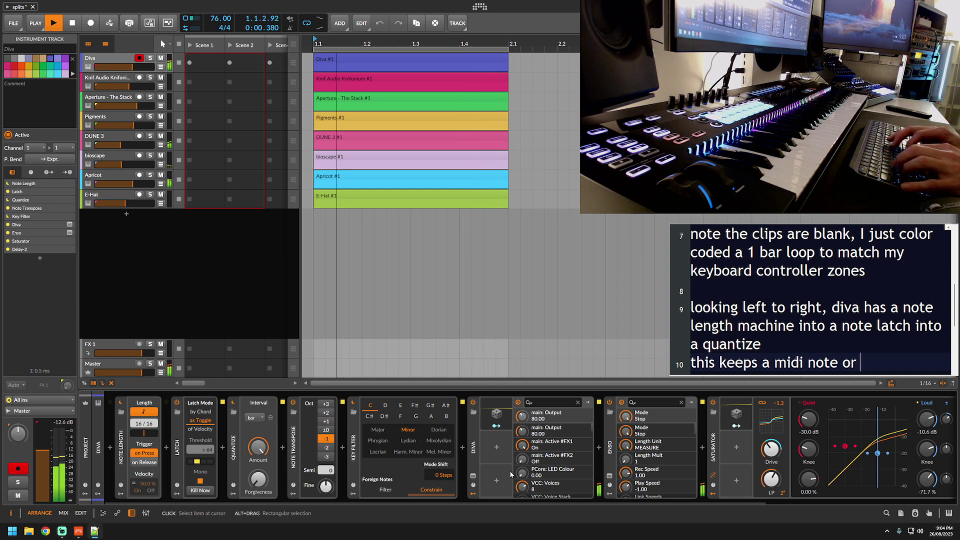
{"action": "type", "text": " 2 going "}
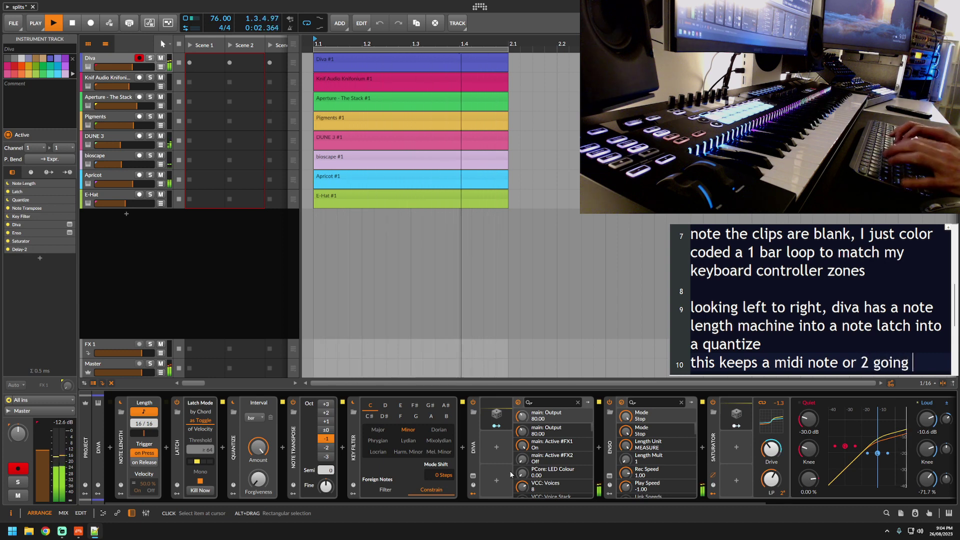
{"action": "type", "text": "constantly"}
Add the note lines "the latch shows 2 notes now, c and g" and "they toggle, I just turned off g".
{"action": "key", "text": "Return"}
{"action": "type", "text": "the"}
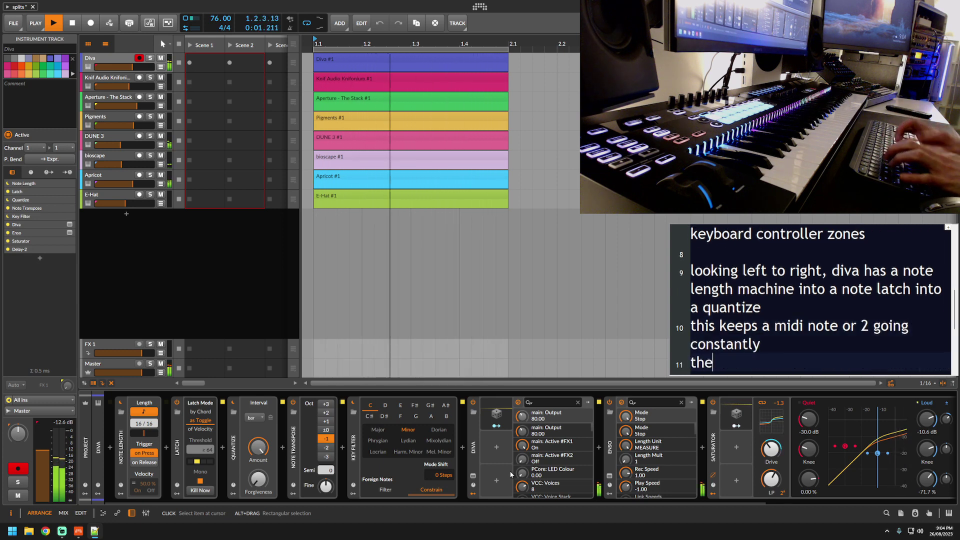
{"action": "type", "text": " latch shows 2 no"}
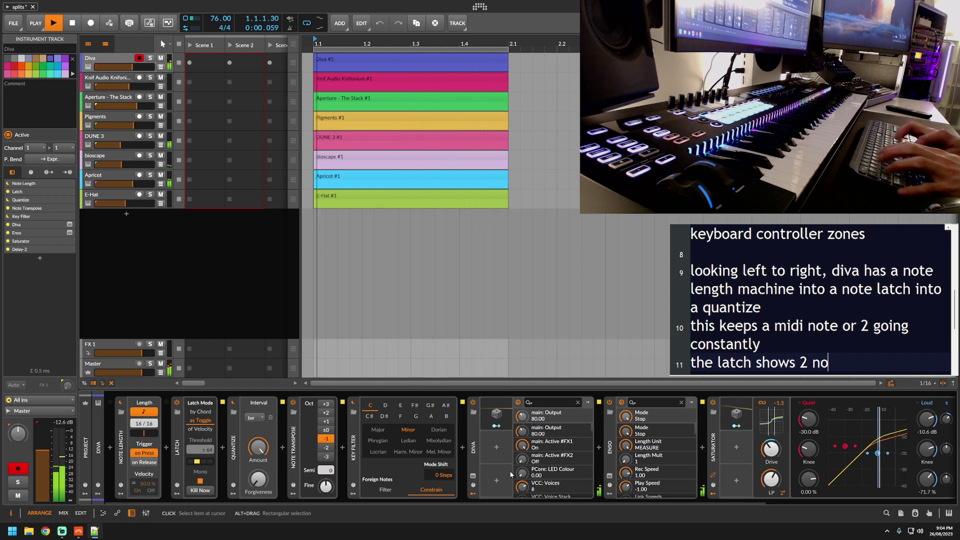
{"action": "type", "text": "tes now, c and g"}
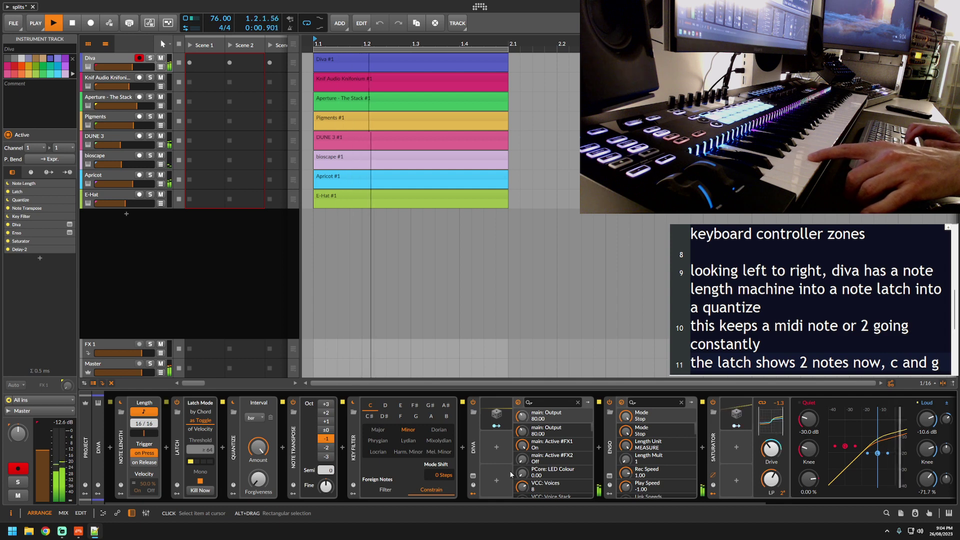
{"action": "key", "text": "Return"}
{"action": "type", "text": "they toggle, I just tur"}
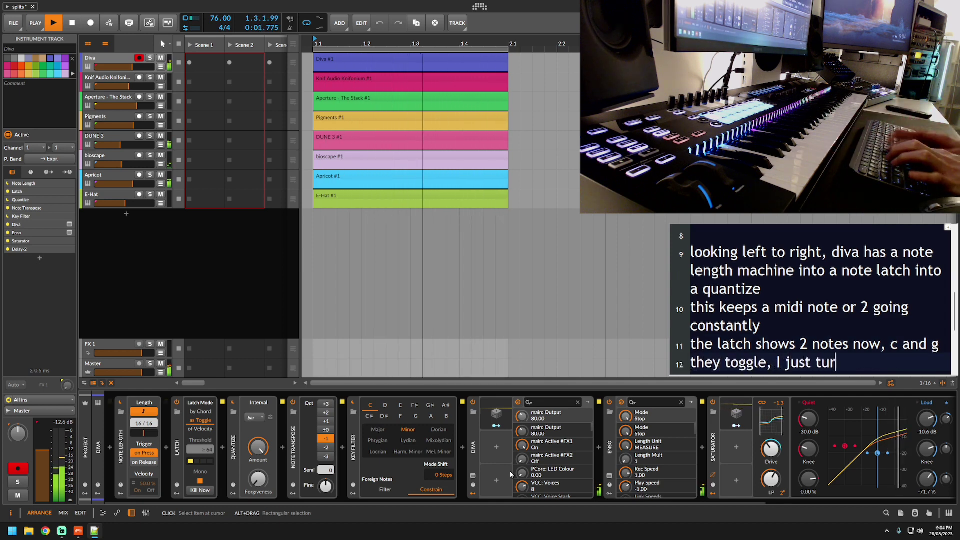
{"action": "type", "text": " g"}
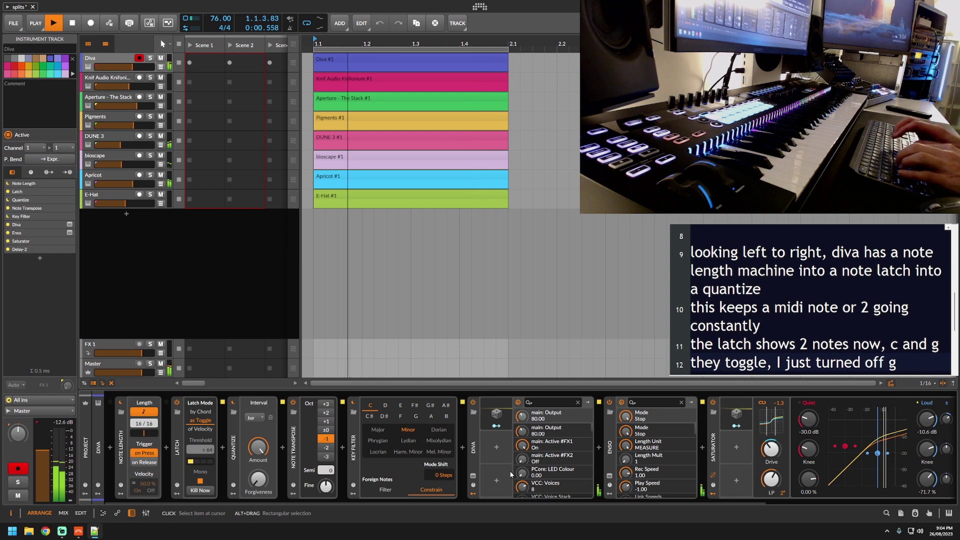
Write "now e flat will turn on" and "and off" on two new lines of the notes.
{"action": "key", "text": "Return"}
{"action": "type", "text": "now e fla"}
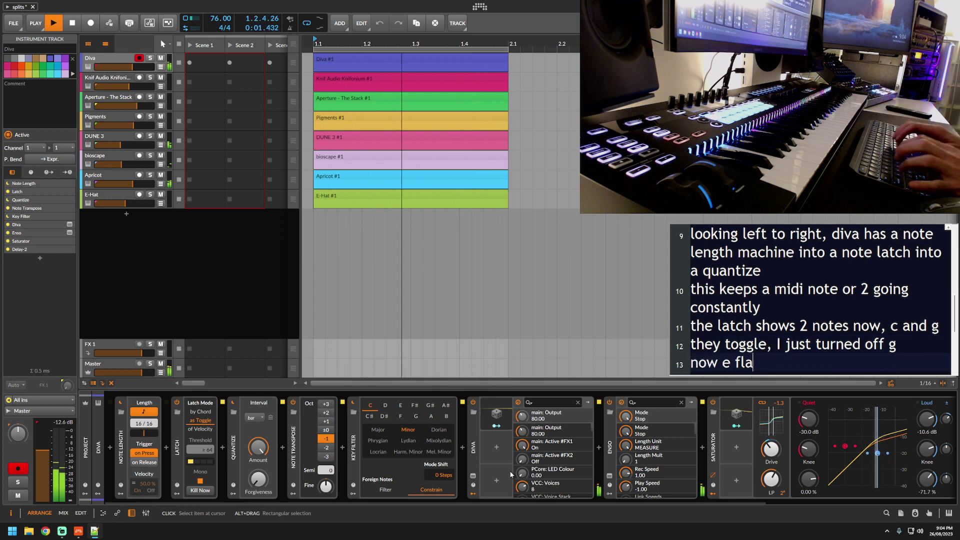
{"action": "type", "text": "t will turn o"}
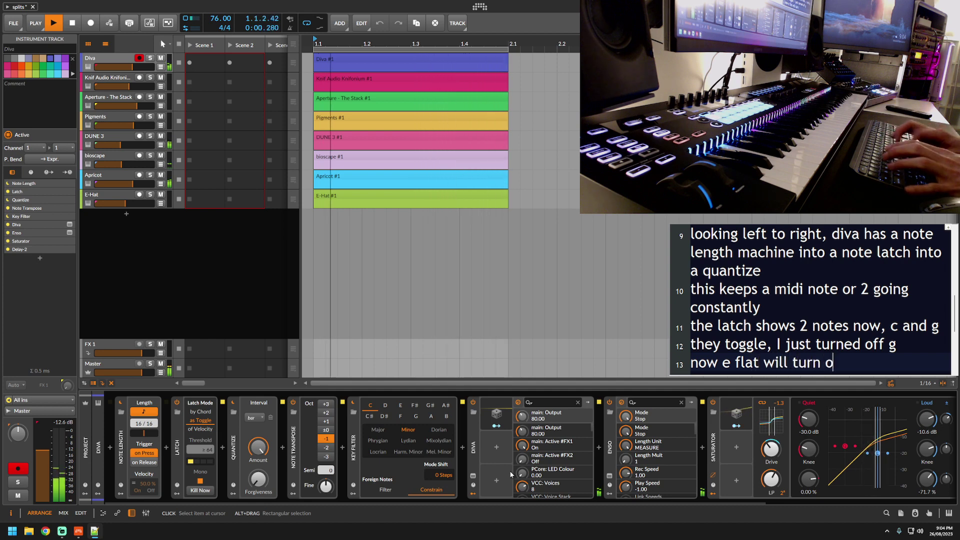
{"action": "type", "text": "n"}
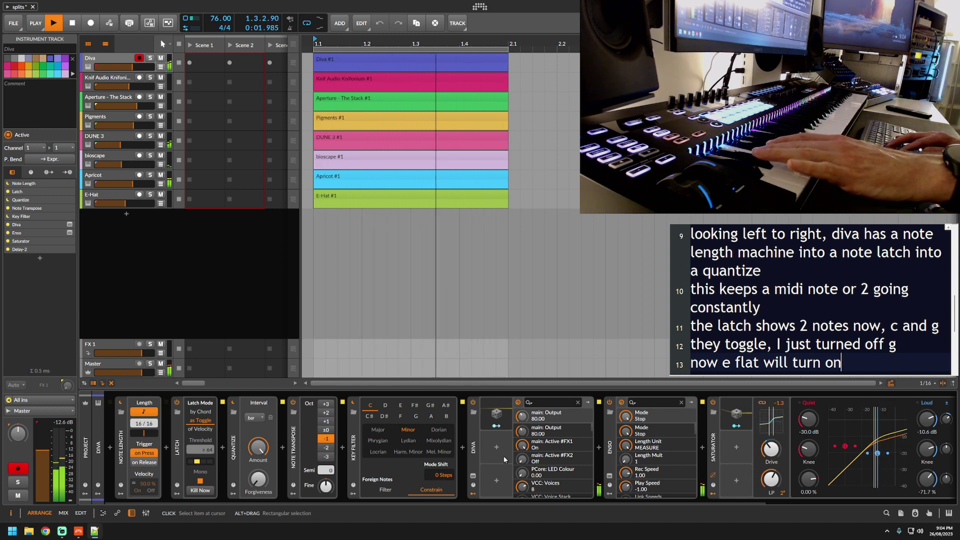
{"action": "key", "text": "Return"}
{"action": "type", "text": "and off"}
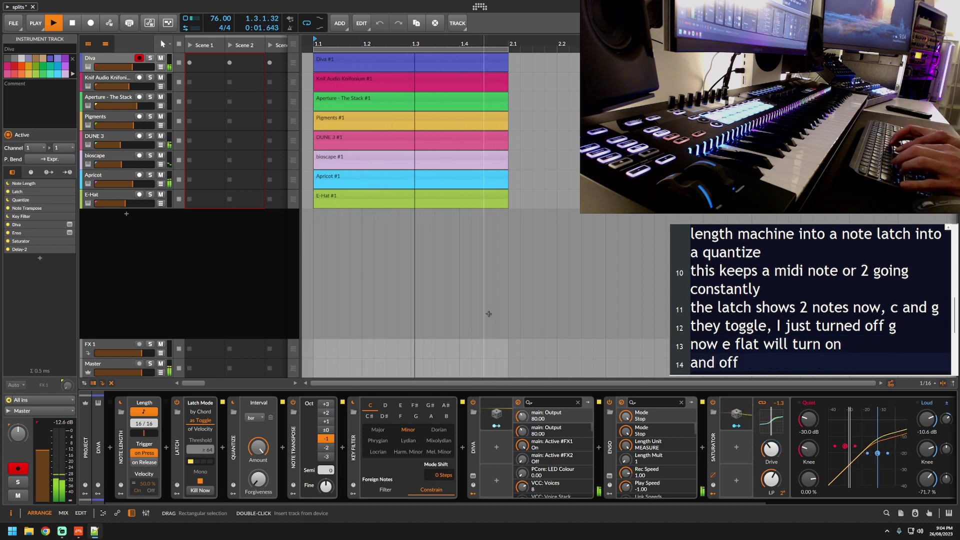
After a blank line, write "ok I am going to record some of this into the enso looper" in the notes.
{"action": "key", "text": "Return"}
{"action": "key", "text": "Return"}
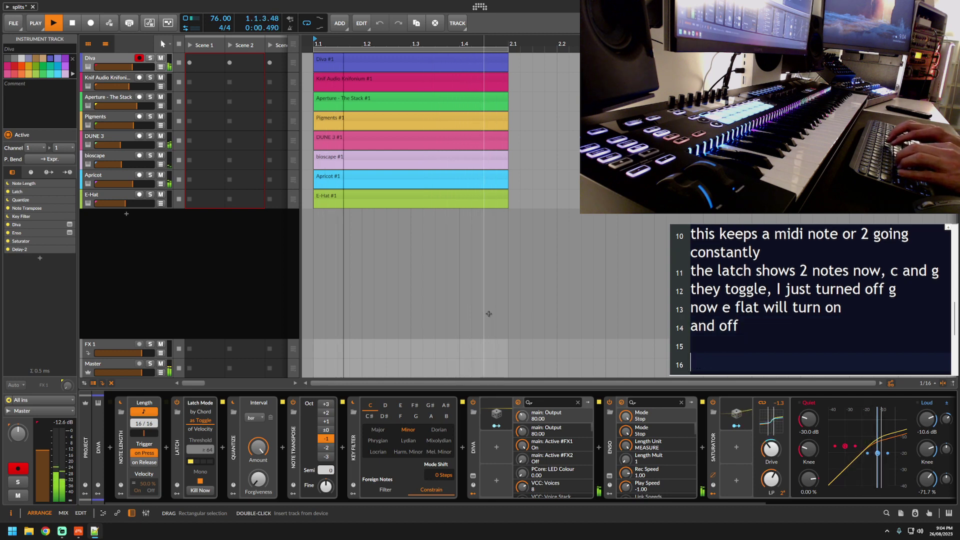
{"action": "type", "text": "ok I am going to record"}
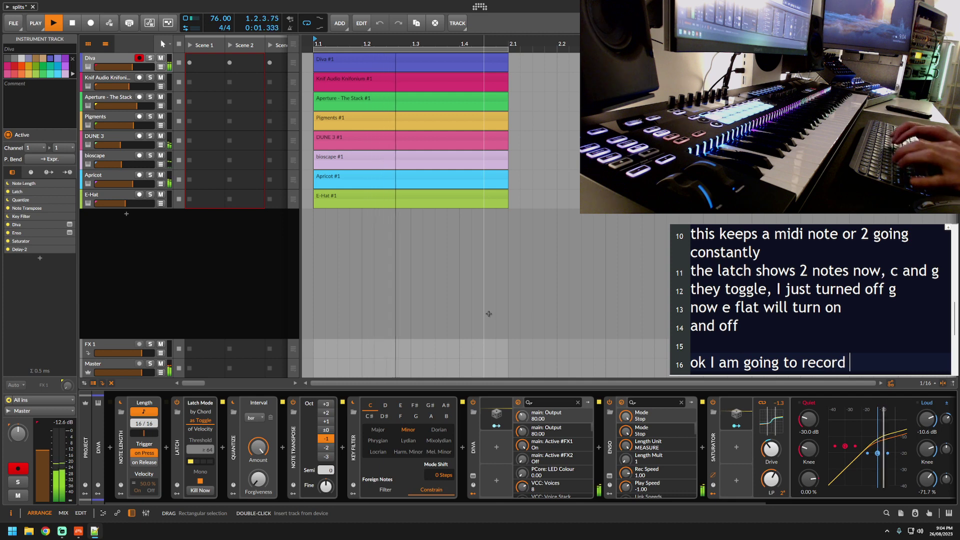
{"action": "type", "text": " some of this into "}
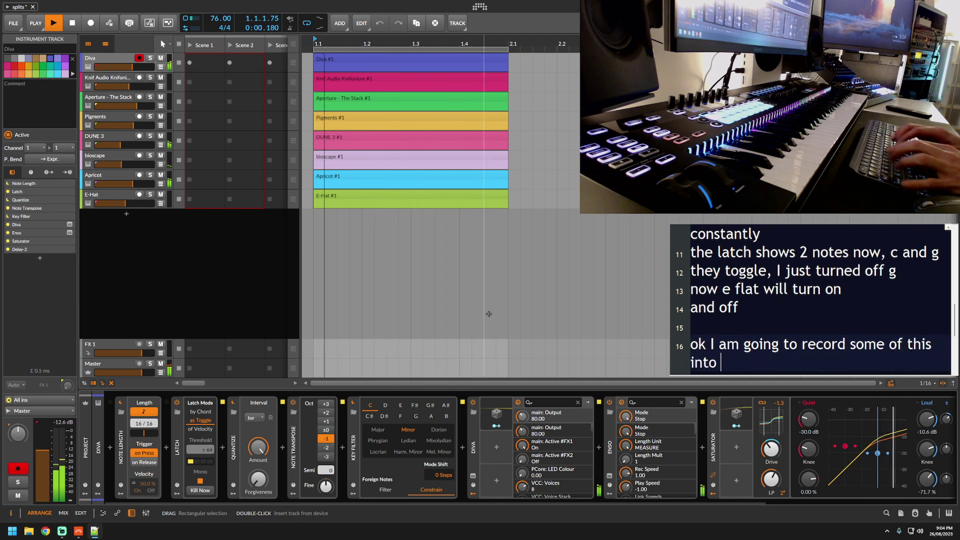
{"action": "type", "text": "the enso lo"}
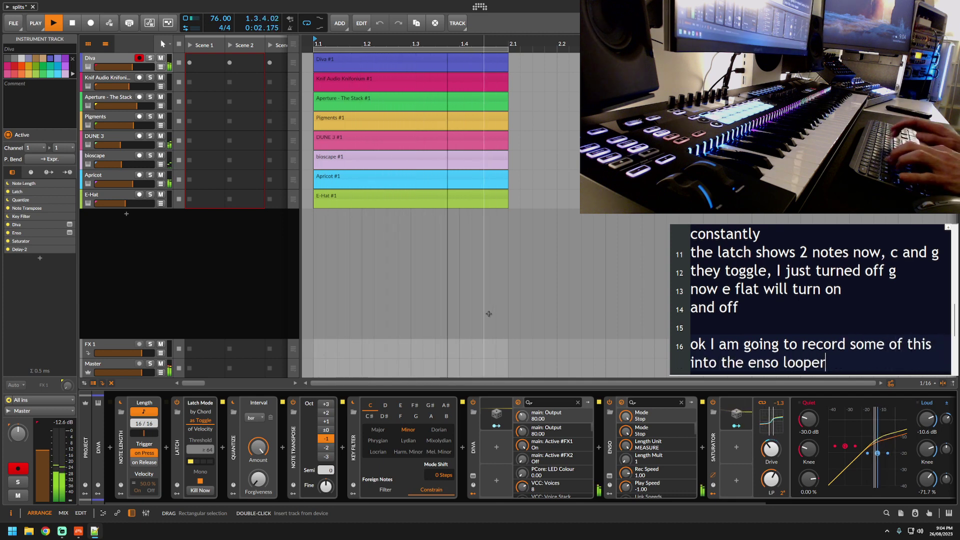
{"action": "type", "text": "oper"}
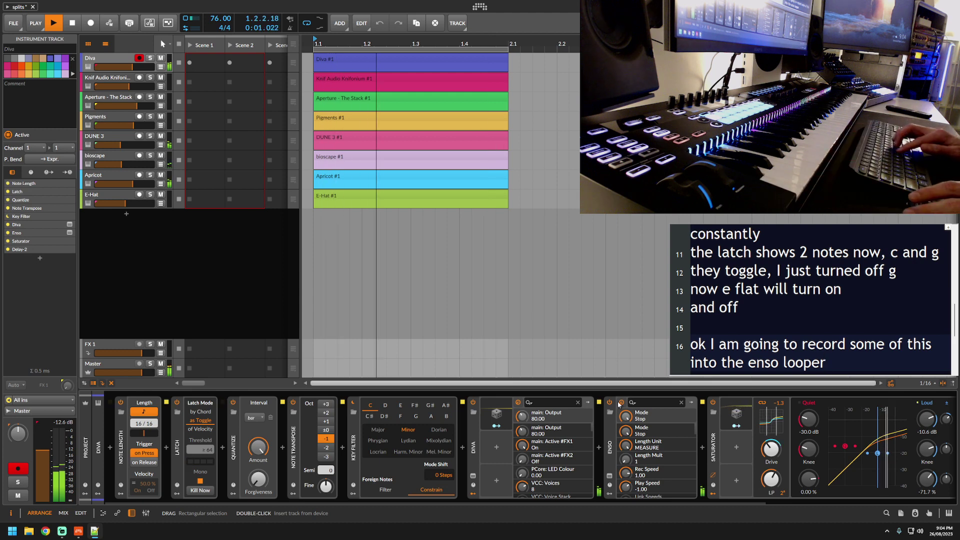
Open the Enso looper on the Diva track, record a loop and switch the looper to overdub.
{"action": "left_click", "coordinate": [609, 476]}
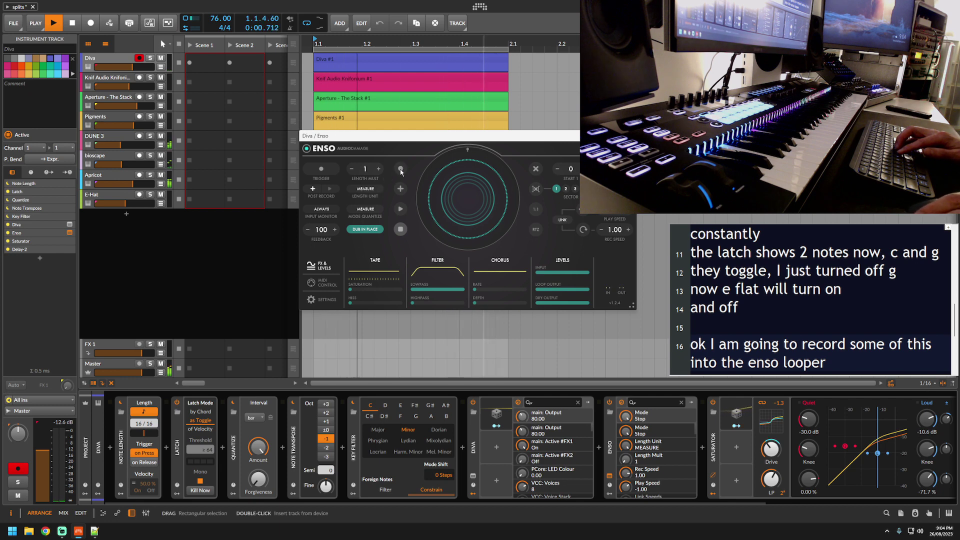
{"action": "left_click", "coordinate": [400, 169]}
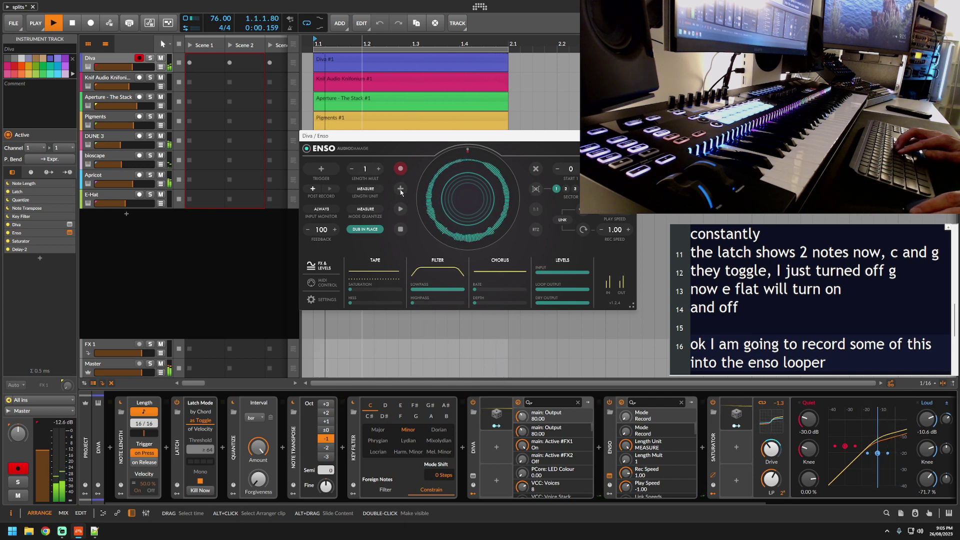
{"action": "left_click", "coordinate": [400, 190]}
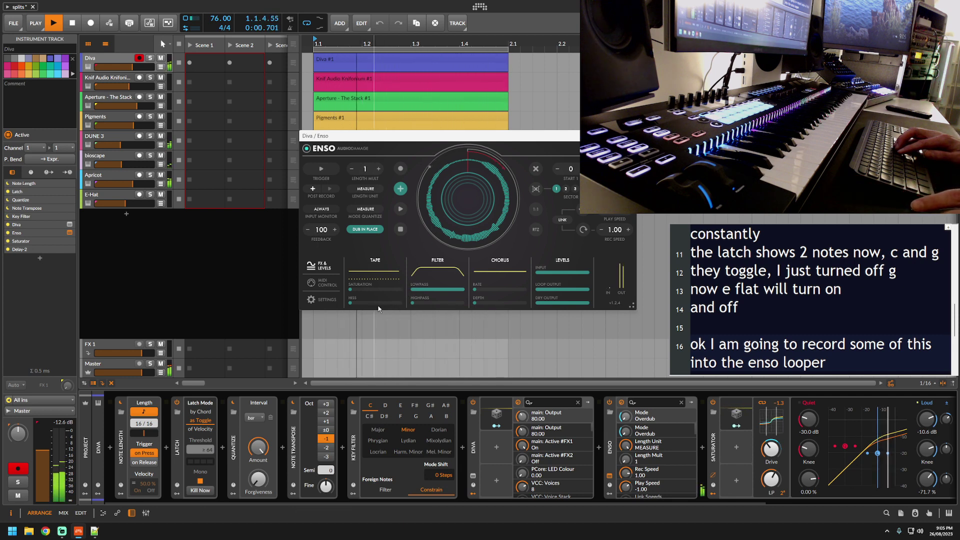
After a blank line, write "its playing backwards now" in the notes.
{"action": "key", "text": "Return"}
{"action": "key", "text": "Return"}
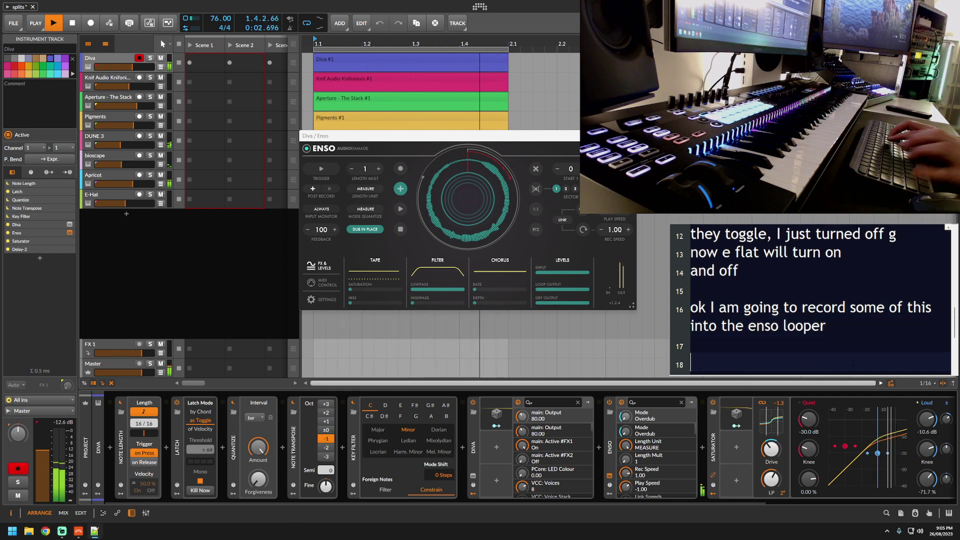
{"action": "type", "text": "its playing backwa"}
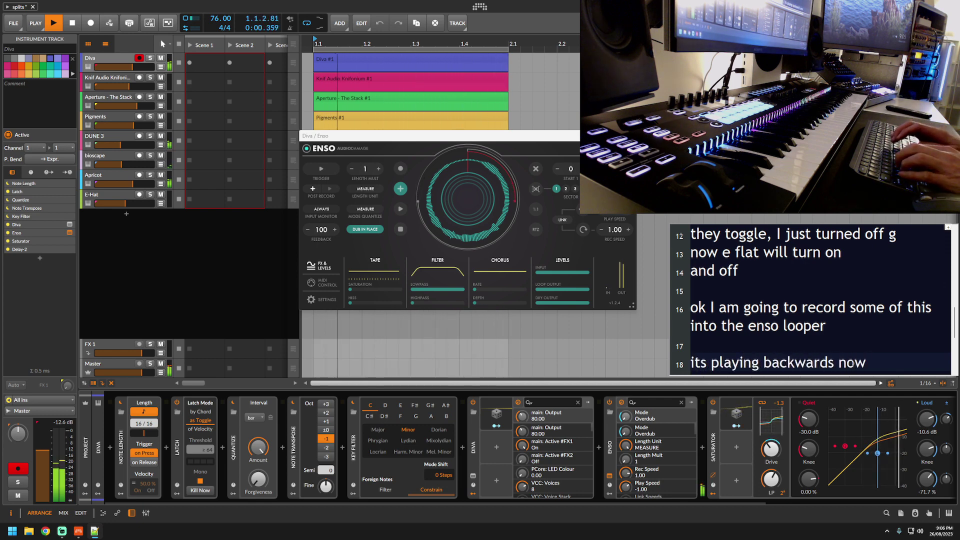
{"action": "type", "text": "rds now"}
Add the line "I will add to that loop shortly" to the notes.
{"action": "key", "text": "Return"}
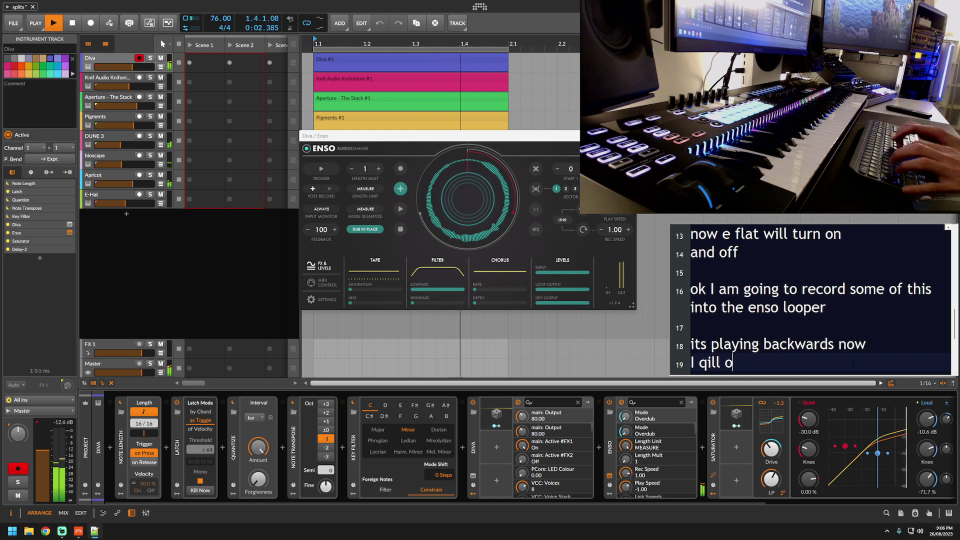
{"action": "type", "text": "I qill o"}
{"action": "key", "text": "BackSpace"}
{"action": "key", "text": "BackSpace"}
{"action": "type", "text": "w"}
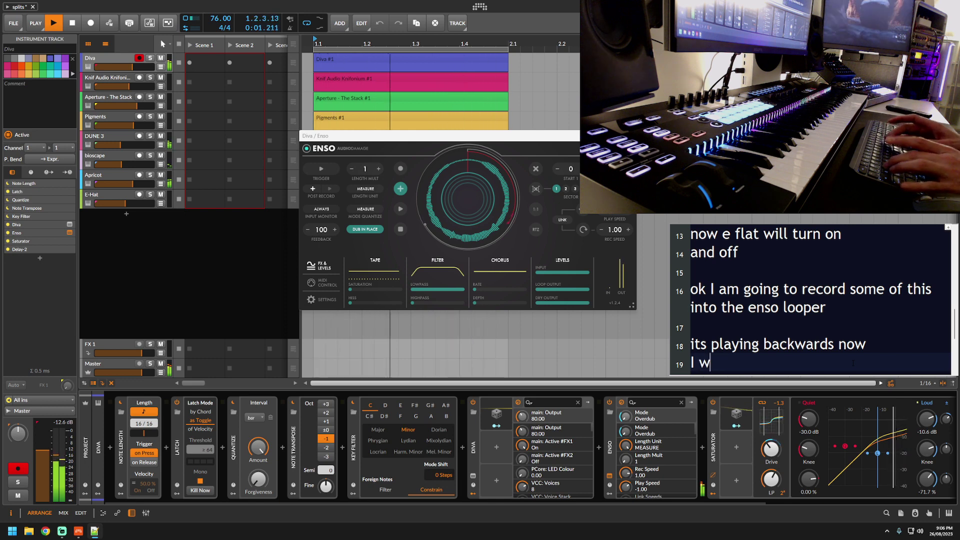
{"action": "type", "text": "ill add to that"}
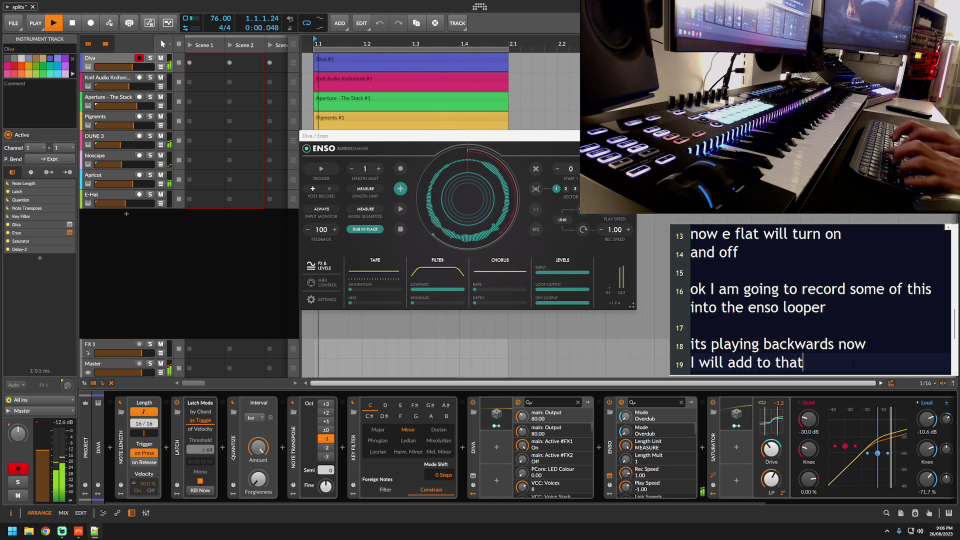
{"action": "type", "text": " loop shortly"}
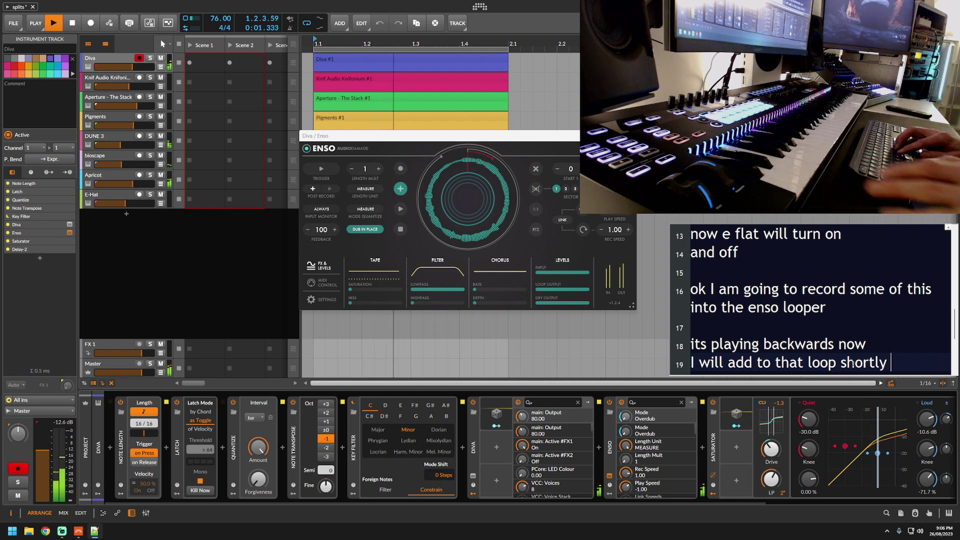
Switch the Diva track's Enso looper from overdub to play and select the bioscape track.
{"action": "left_click", "coordinate": [401, 210]}
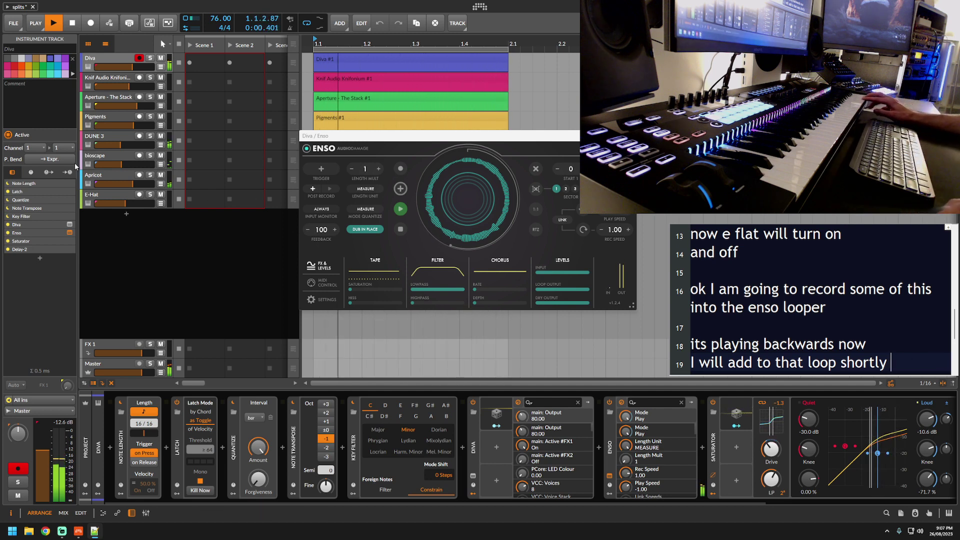
{"action": "left_click", "coordinate": [107, 159]}
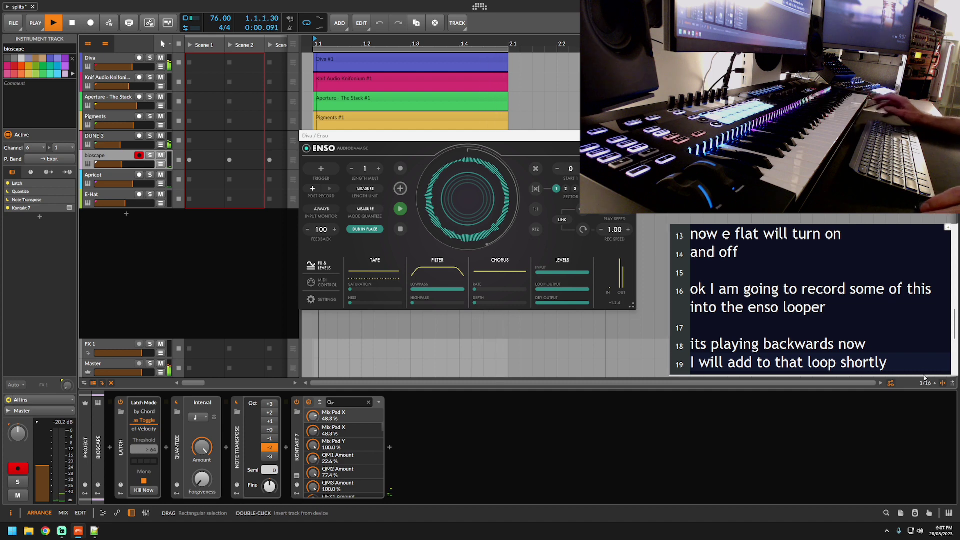
After a blank line, write "just the enso bass now" and "bring in some drums" on separate lines of the notes.
{"action": "key", "text": "Return"}
{"action": "key", "text": "Return"}
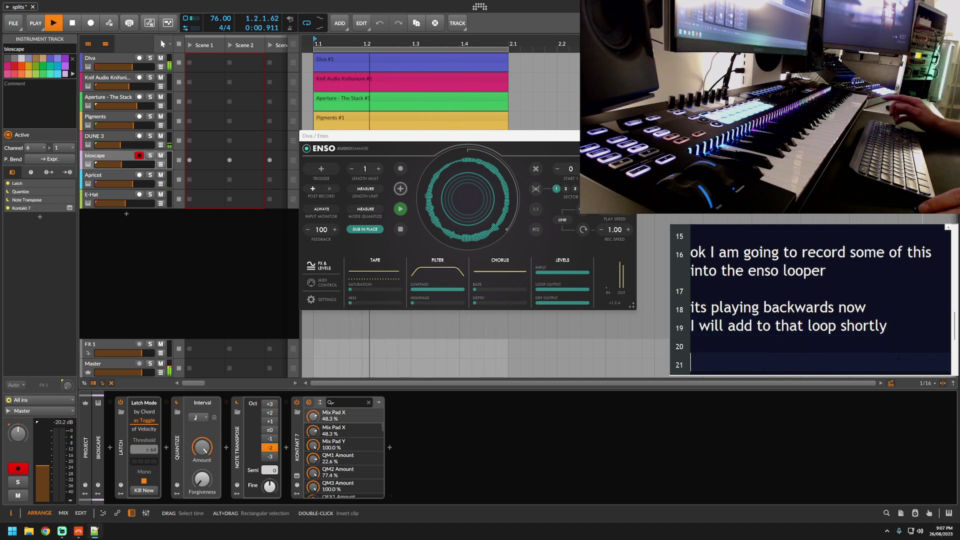
{"action": "type", "text": "just the enso bass n"}
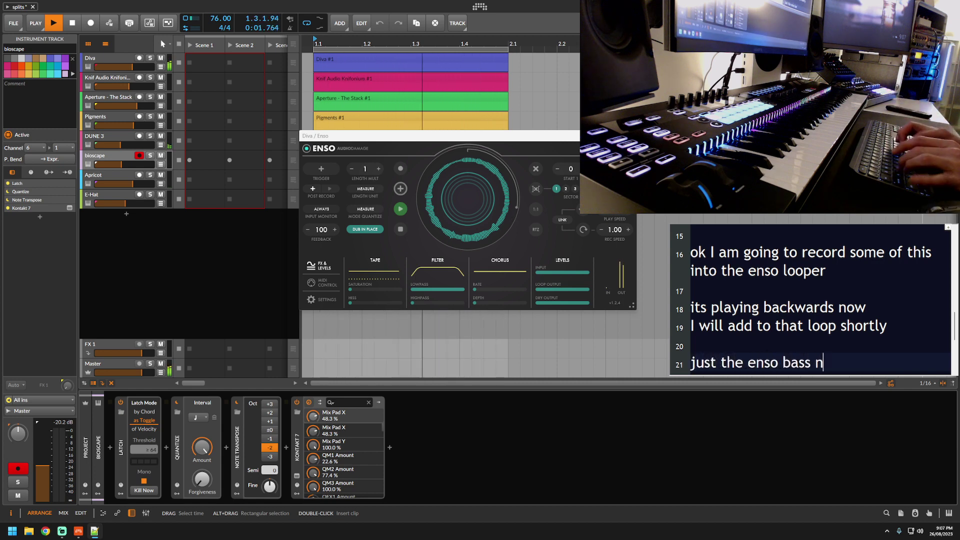
{"action": "type", "text": "ow"}
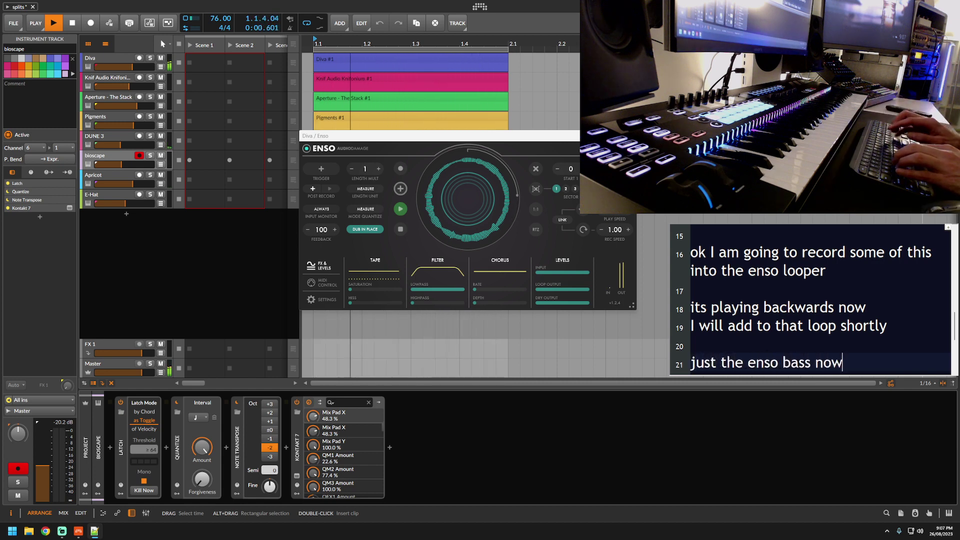
{"action": "key", "text": "Return"}
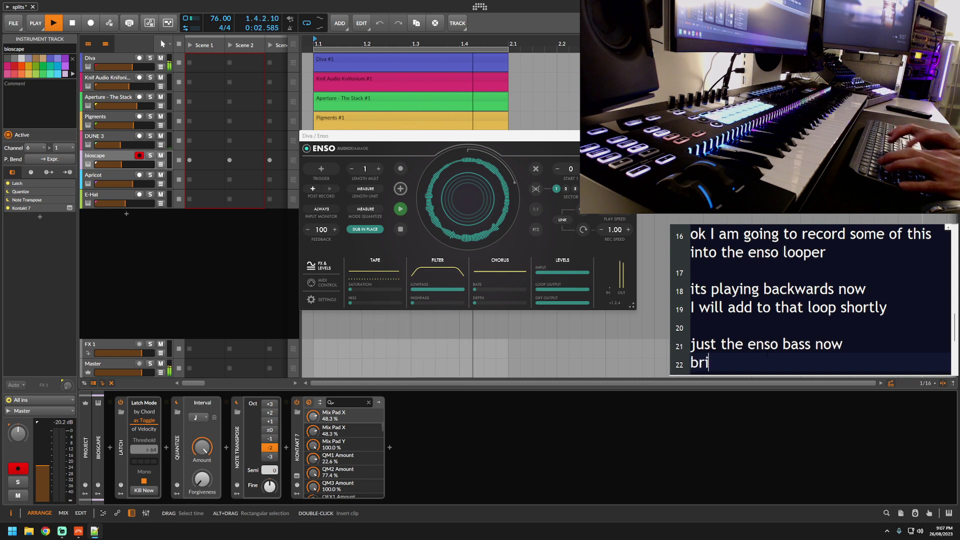
{"action": "type", "text": "bring in some drums"}
Close the Enso looper window and, after a blank line, write "I will explain them soon" in the notes.
{"action": "key", "text": "Return"}
{"action": "key", "text": "Return"}
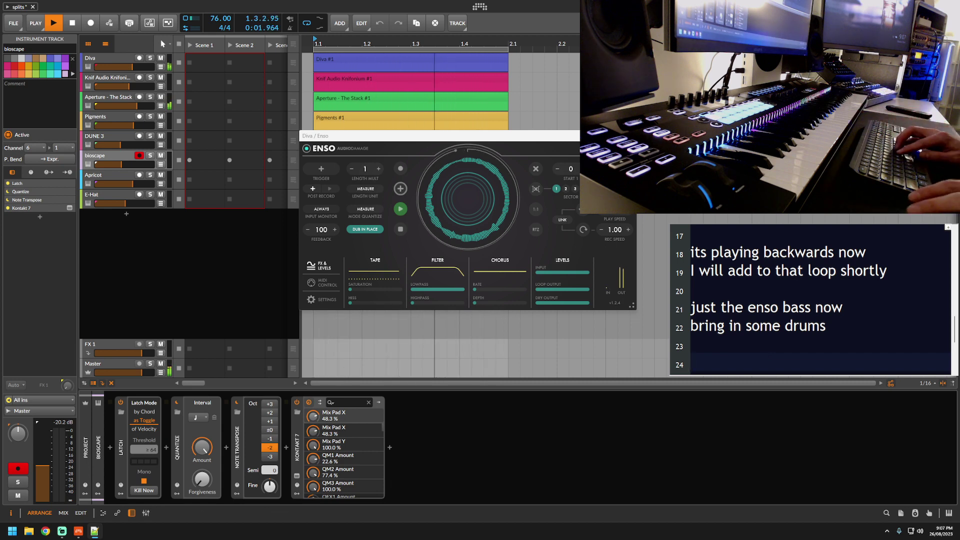
{"action": "left_click", "coordinate": [667, 221]}
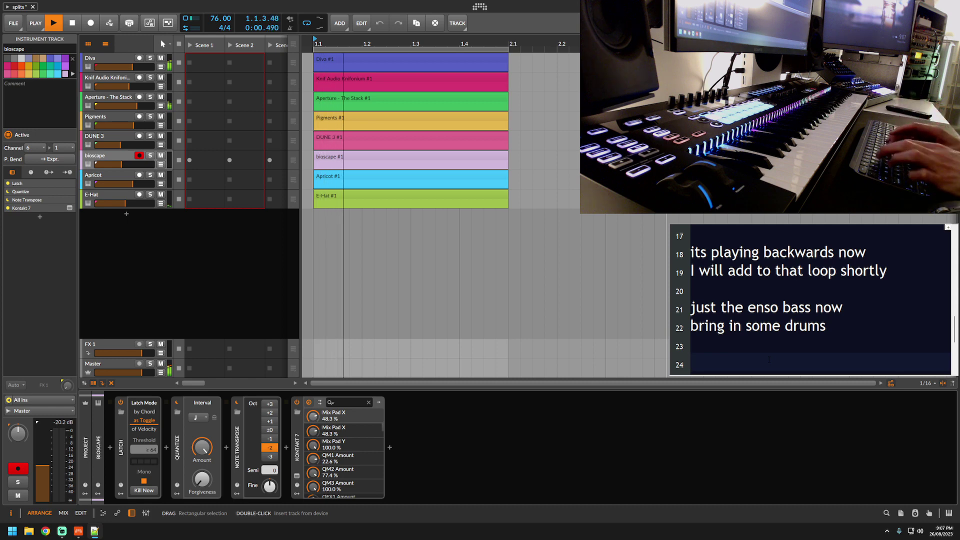
{"action": "left_click", "coordinate": [768, 359]}
{"action": "type", "text": "I will explain"}
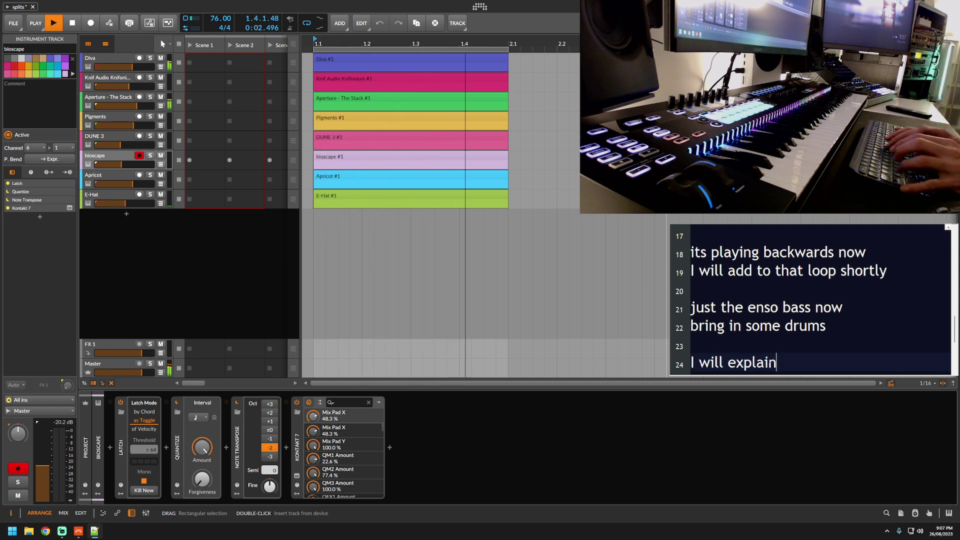
{"action": "type", "text": " them soon"}
After a blank line, write "now for some synths" in the notes.
{"action": "key", "text": "Return"}
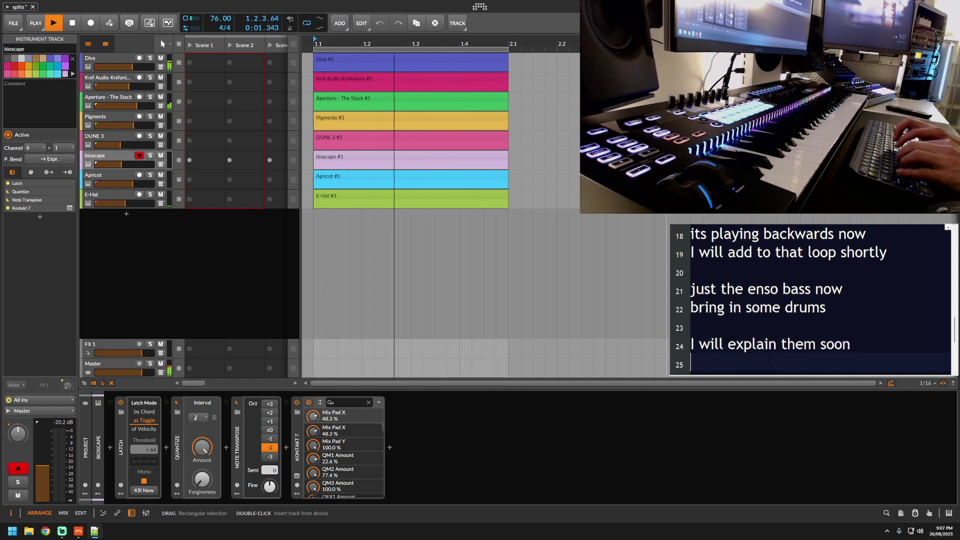
{"action": "key", "text": "Return"}
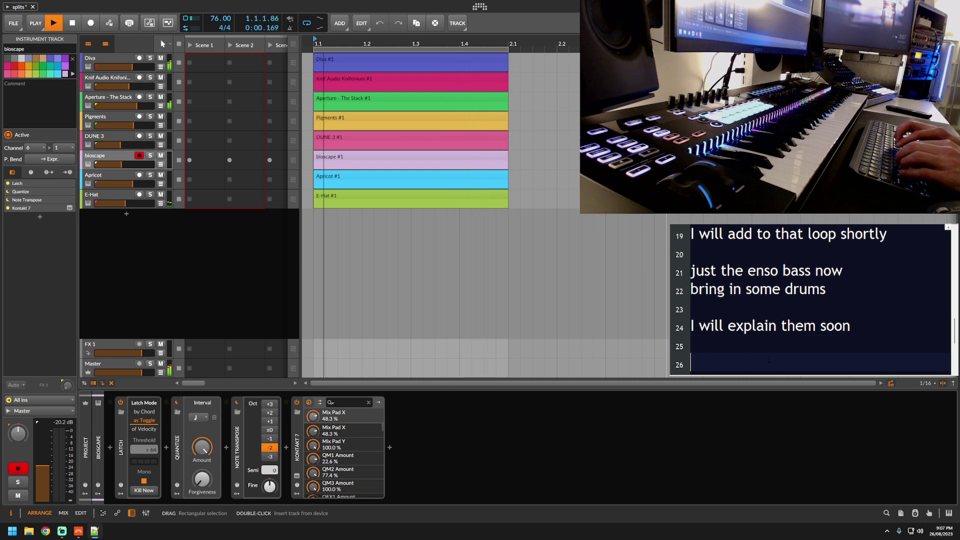
{"action": "type", "text": "now for some synths"}
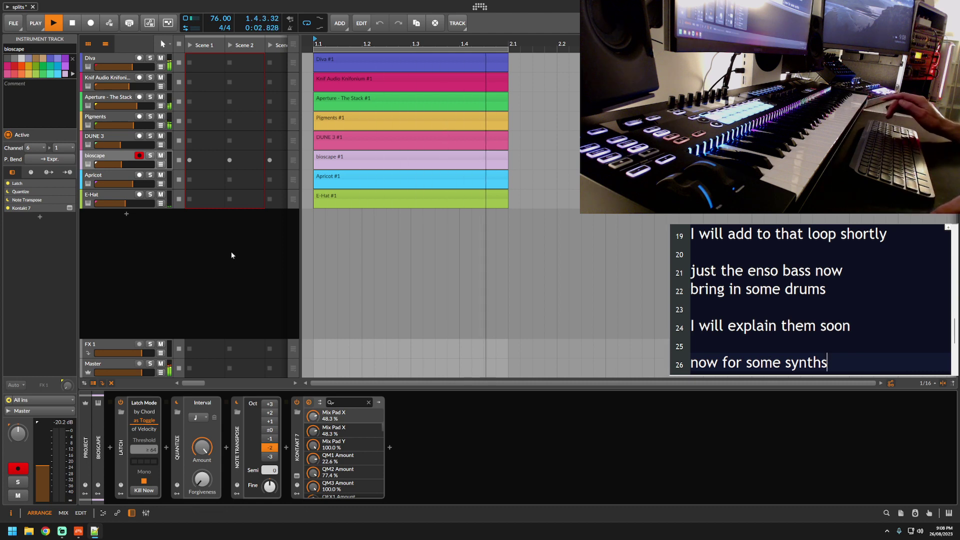
Select the Pigments track and, after a blank line, write "more on that one later" in the notes.
{"action": "key", "text": "Up"}
{"action": "key", "text": "Up"}
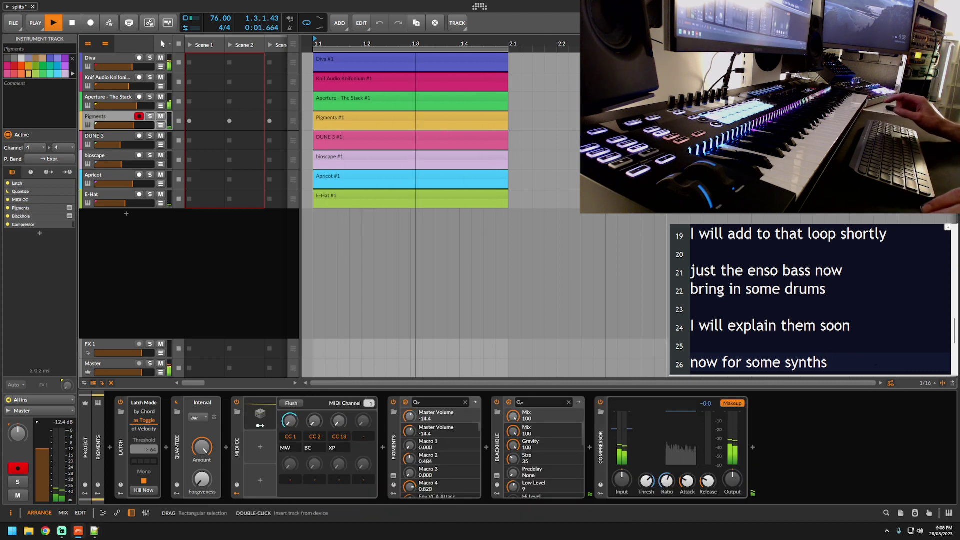
{"action": "left_click", "coordinate": [859, 364]}
{"action": "key", "text": "Return"}
{"action": "key", "text": "Return"}
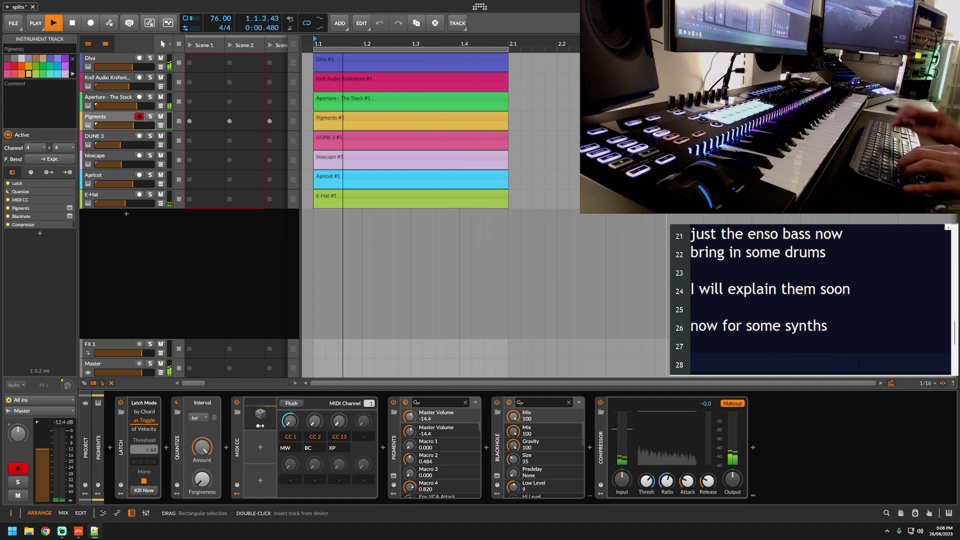
{"action": "type", "text": "more on that one later"}
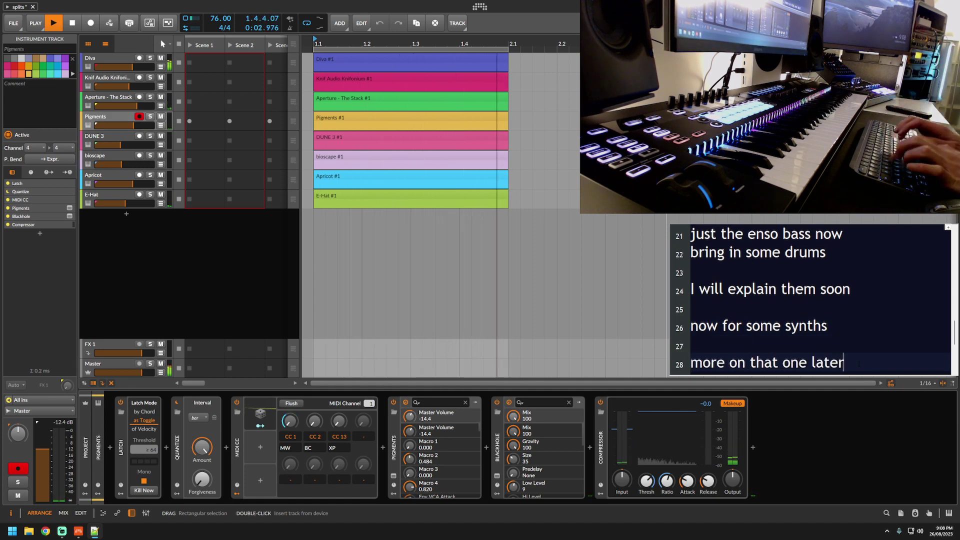
After a blank line, write "now for some knifonium, a very cpu heavy synth" in the notes.
{"action": "key", "text": "Return"}
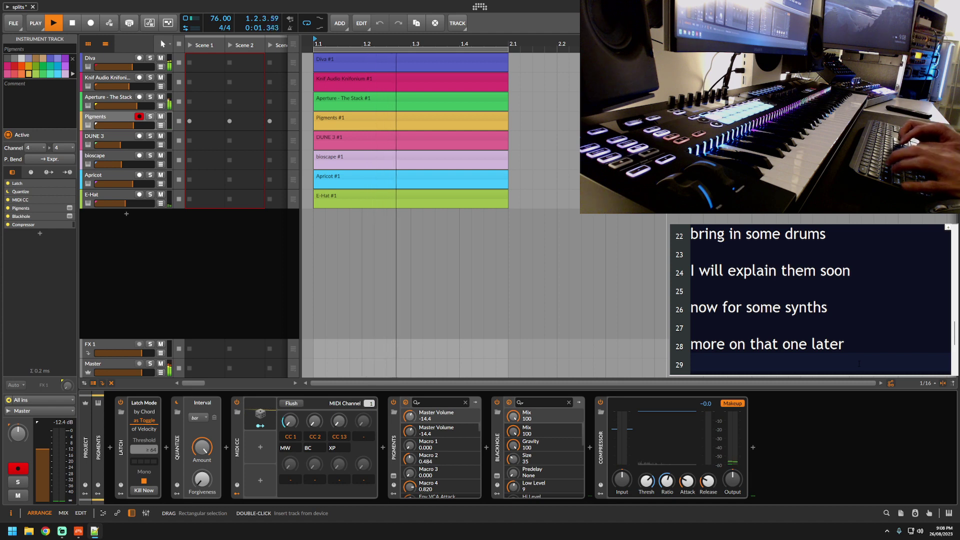
{"action": "key", "text": "Return"}
{"action": "type", "text": "now for some knifoni"}
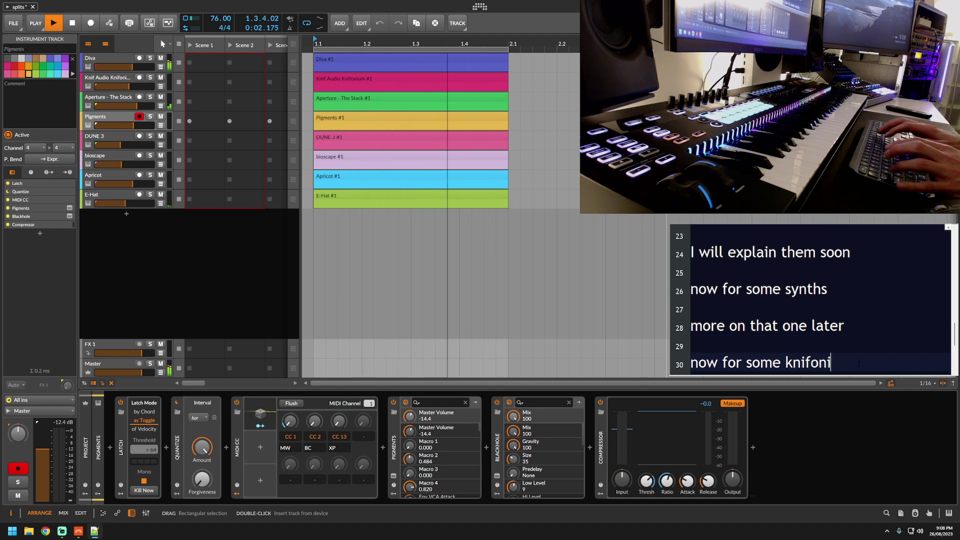
{"action": "type", "text": "um, a very"}
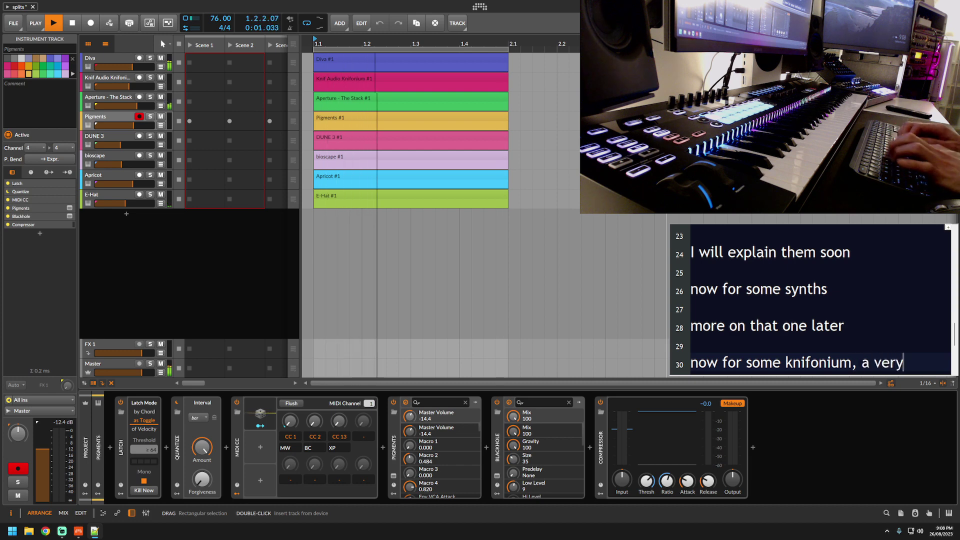
{"action": "type", "text": " cpu heavy synth"}
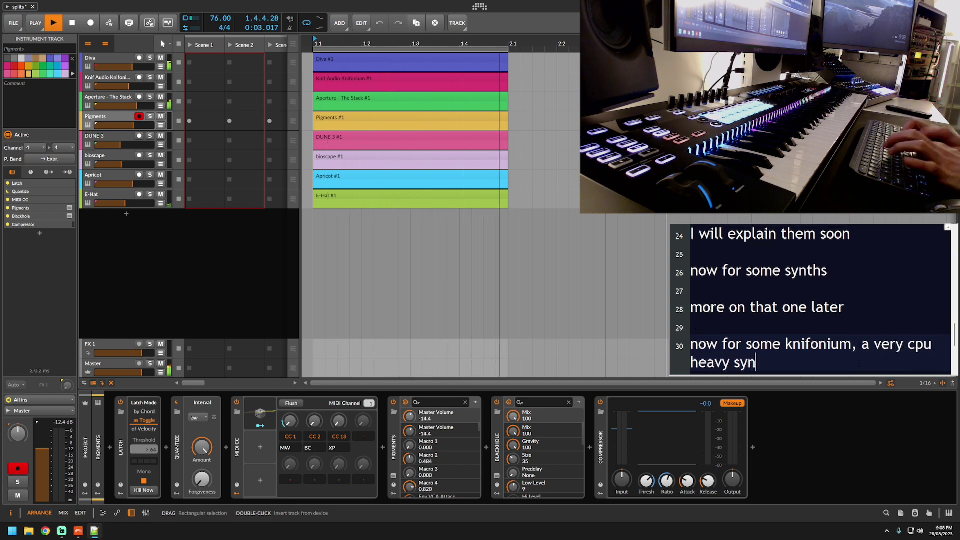
{"action": "key", "text": "Return"}
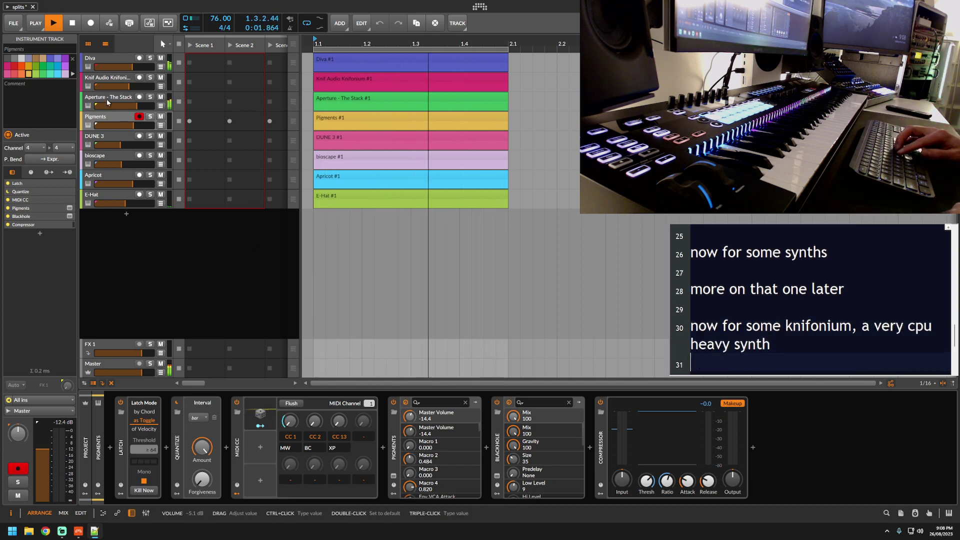
Select the Knif Audio Knifonium track and open its Knifonium synth window.
{"action": "left_click", "coordinate": [106, 78]}
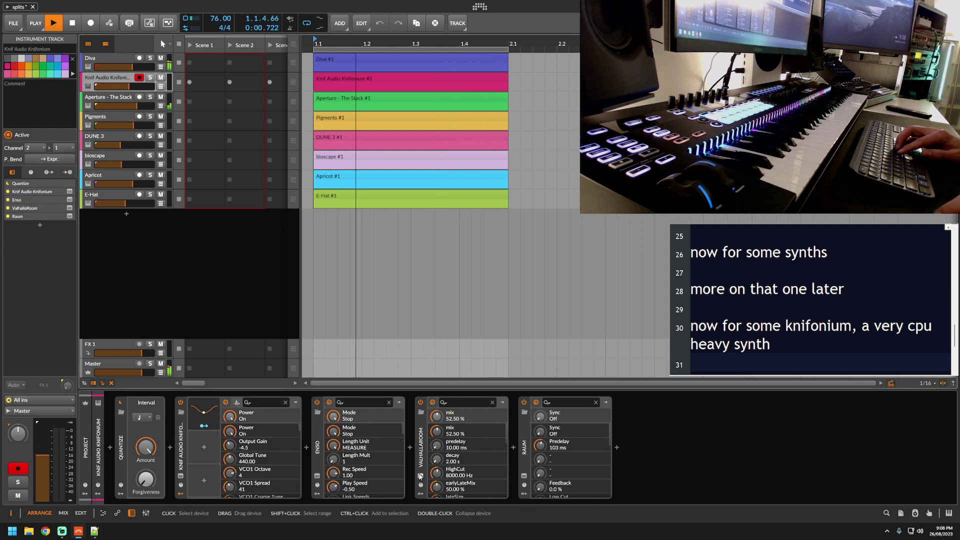
{"action": "left_click", "coordinate": [181, 475]}
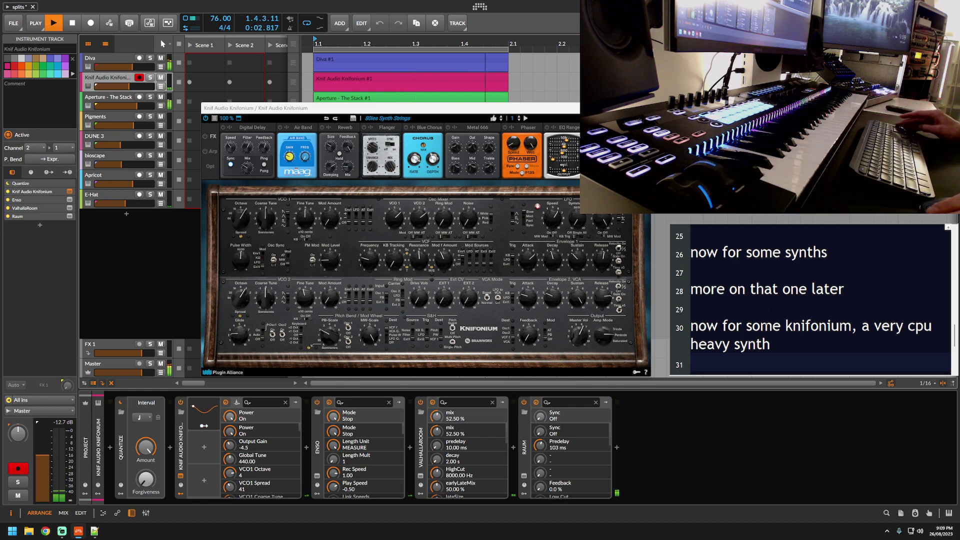
After a blank line, write "lets put it through enso too" in the notes.
{"action": "key", "text": "Return"}
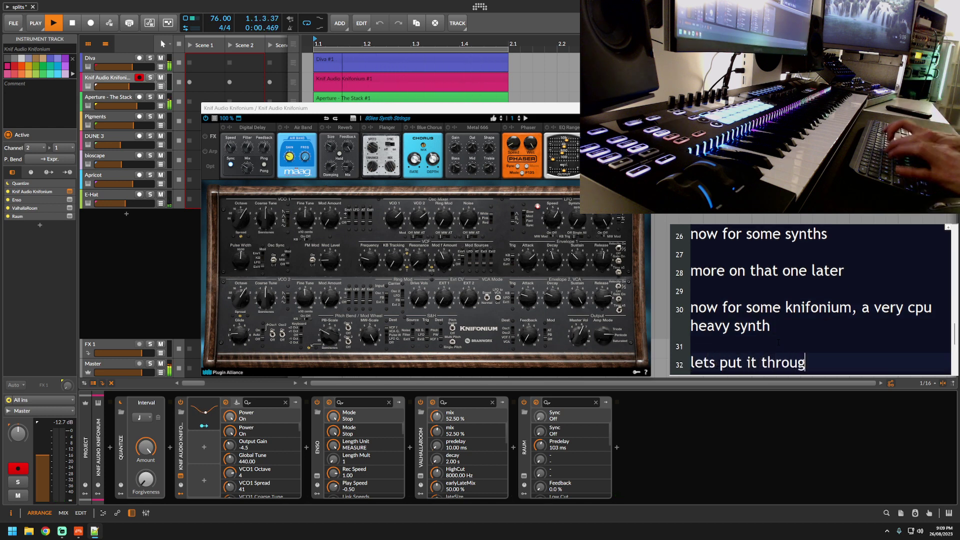
{"action": "type", "text": "lets put it through enso too"}
{"action": "key", "text": "Return"}
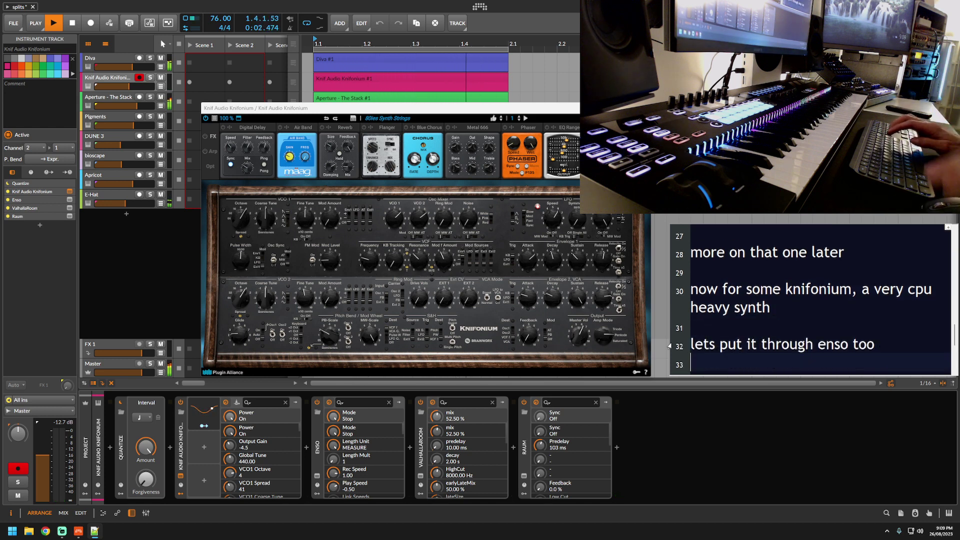
Replace the Knifonium window with the track's Enso looper and start recording a new loop.
{"action": "left_click", "coordinate": [181, 475]}
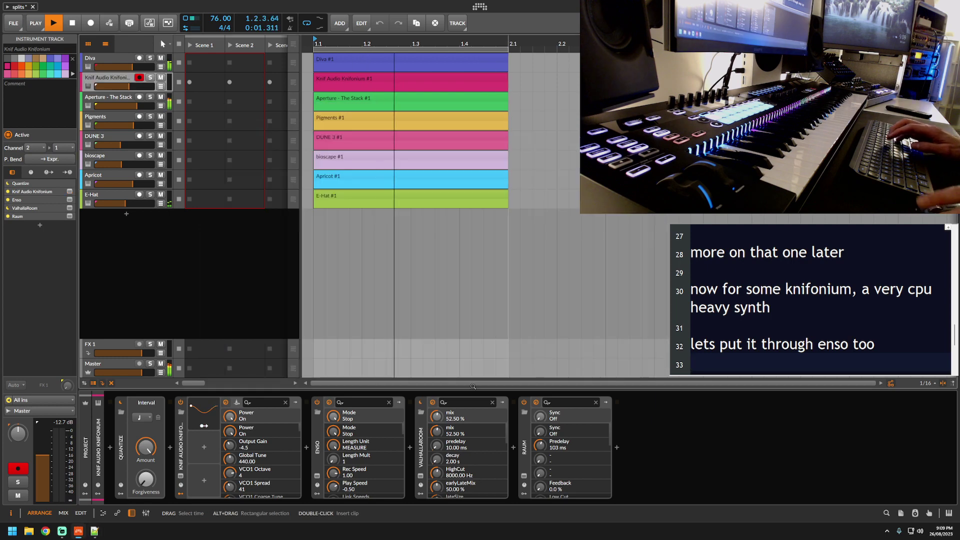
{"action": "left_click", "coordinate": [317, 476]}
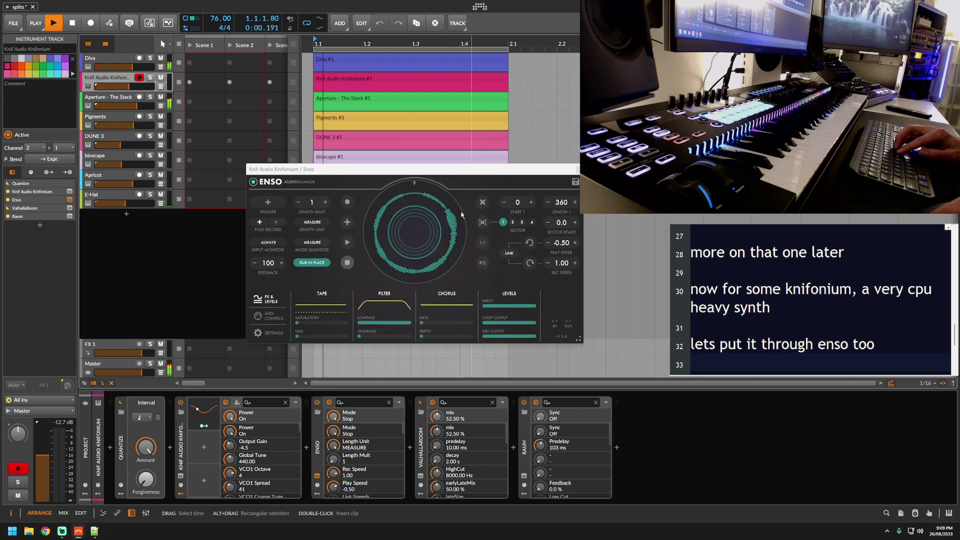
{"action": "left_click", "coordinate": [483, 203]}
{"action": "left_click", "coordinate": [347, 201]}
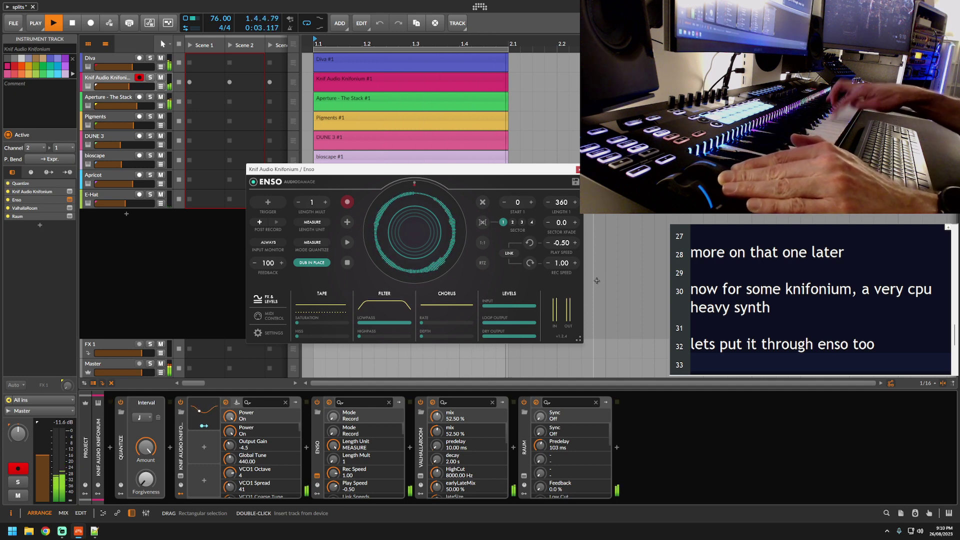
Overdub the recorded Knifonium loop in Enso and switch the looper to play.
{"action": "left_click", "coordinate": [348, 223]}
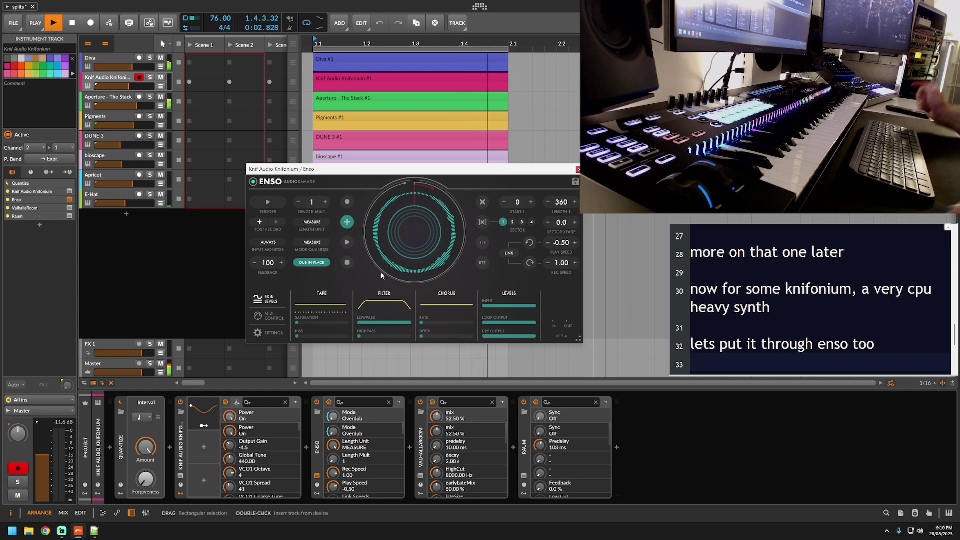
{"action": "left_click", "coordinate": [347, 244]}
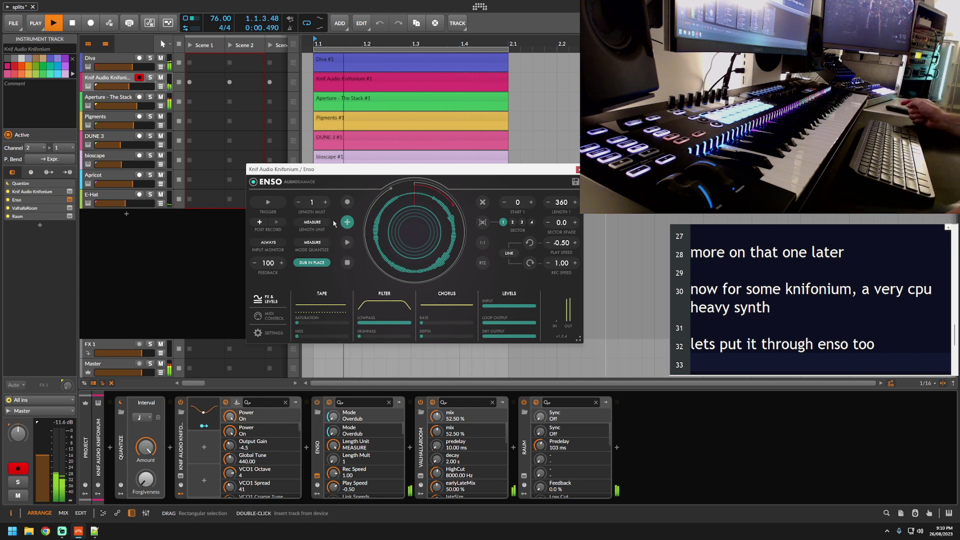
{"action": "left_click", "coordinate": [347, 243]}
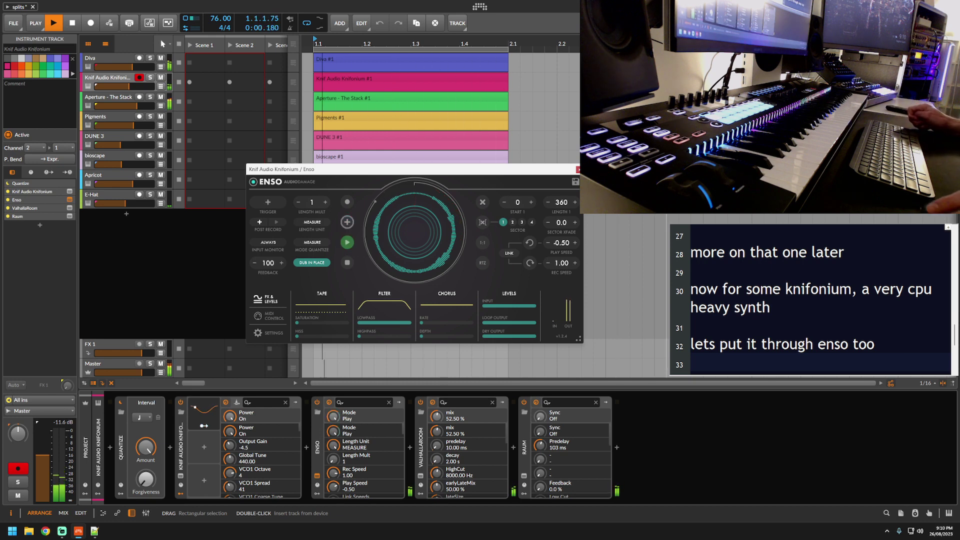
After a blank line, write "it will play backwards at half speed" in the notes and start a new line.
{"action": "key", "text": "Return"}
{"action": "key", "text": "Return"}
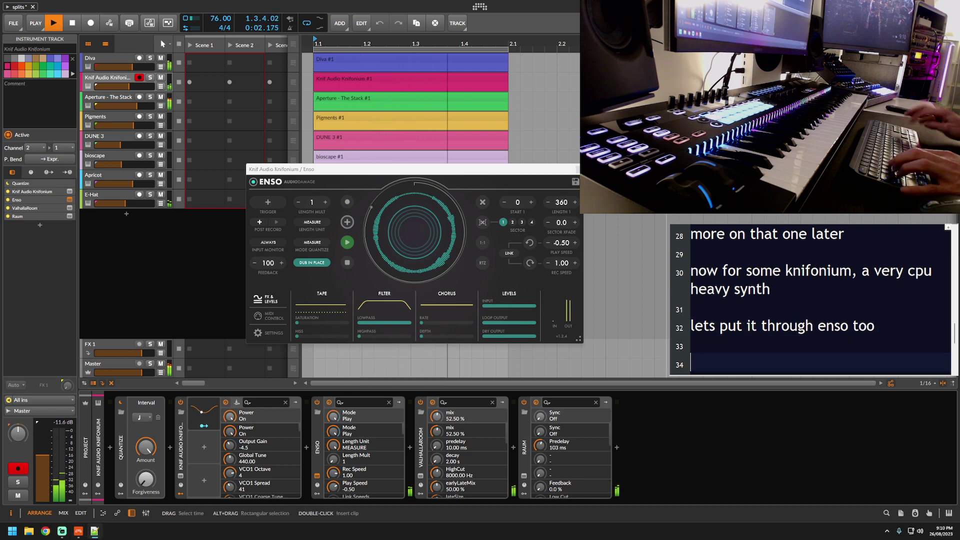
{"action": "type", "text": "it will play ba"}
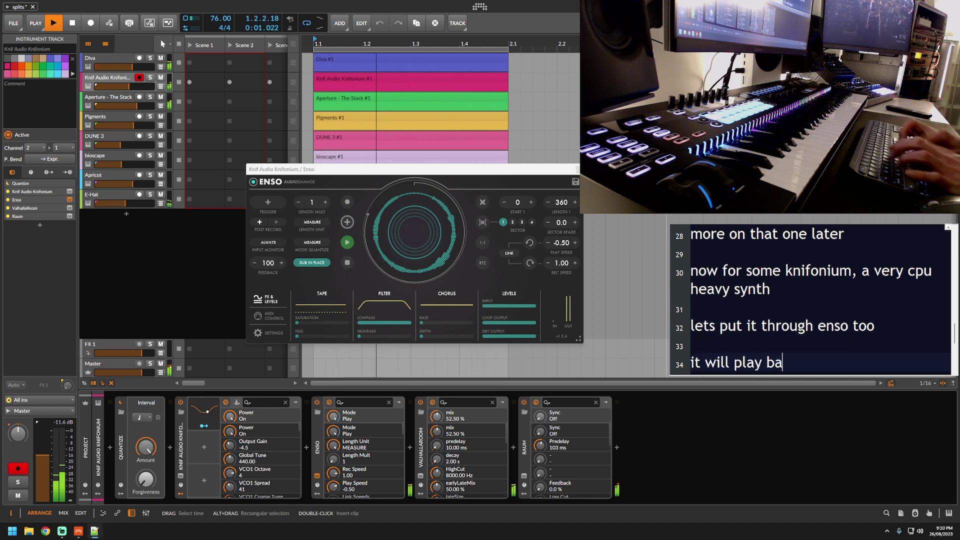
{"action": "type", "text": "ckwat"}
{"action": "type", "text": "ds a"}
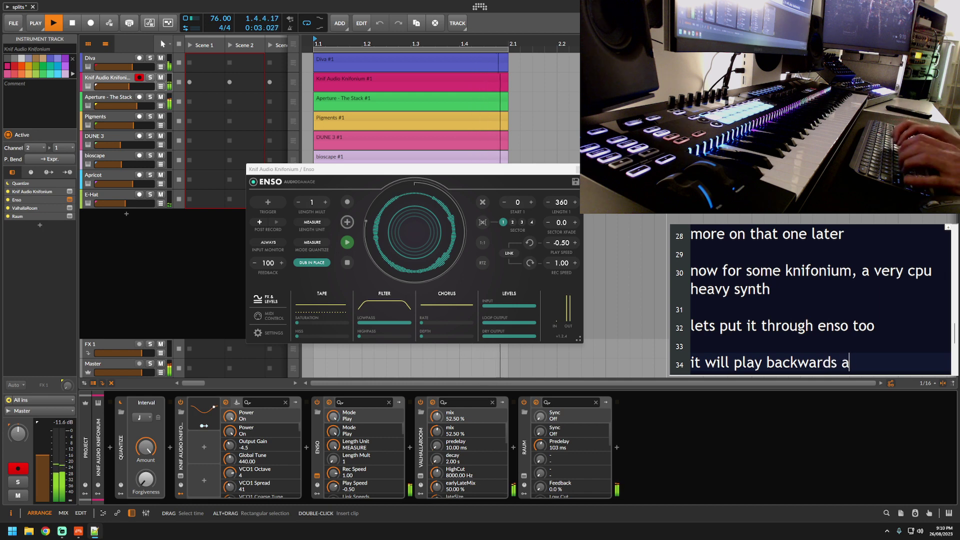
{"action": "type", "text": "t half speed"}
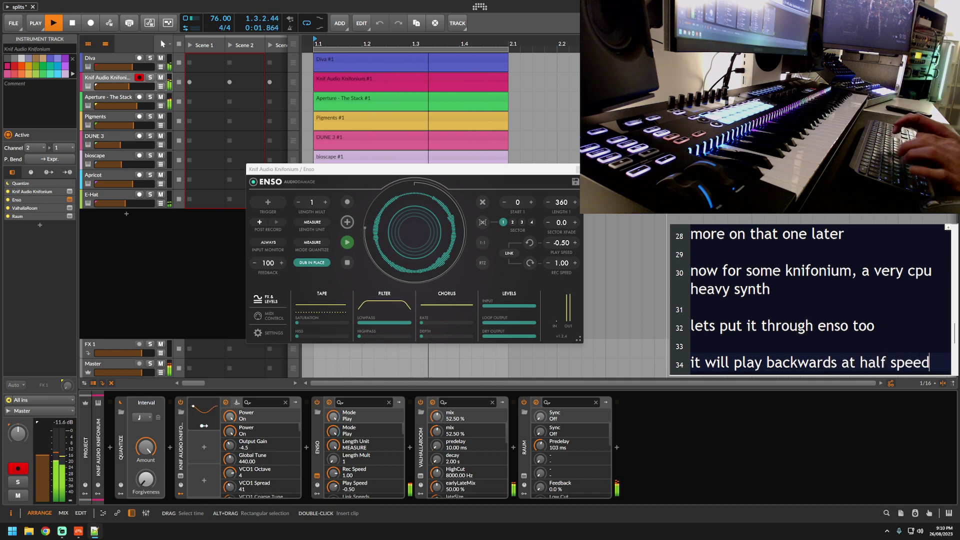
{"action": "key", "text": "Return"}
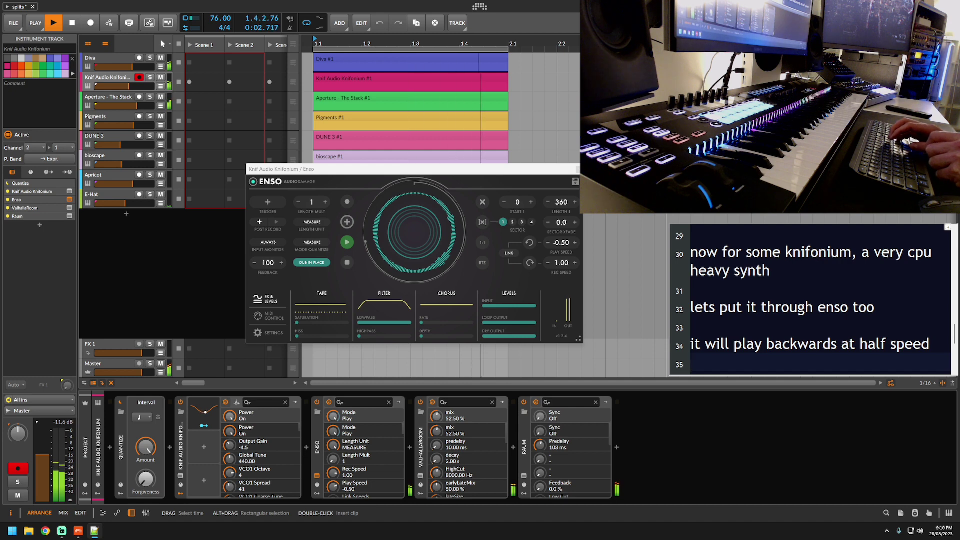
After a blank line, write "add in some stabs from the other synth, which is pigments" in the notes.
{"action": "key", "text": "Return"}
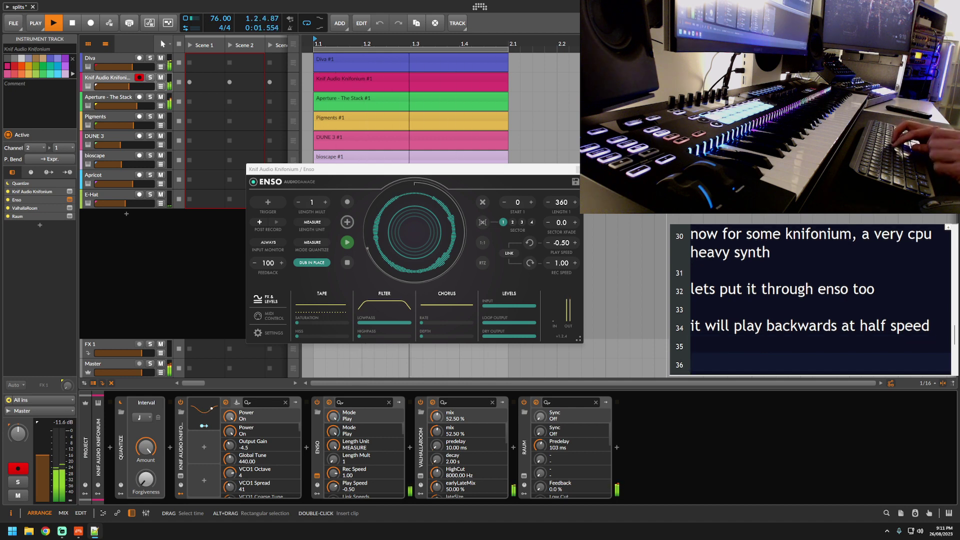
{"action": "type", "text": "add in s"}
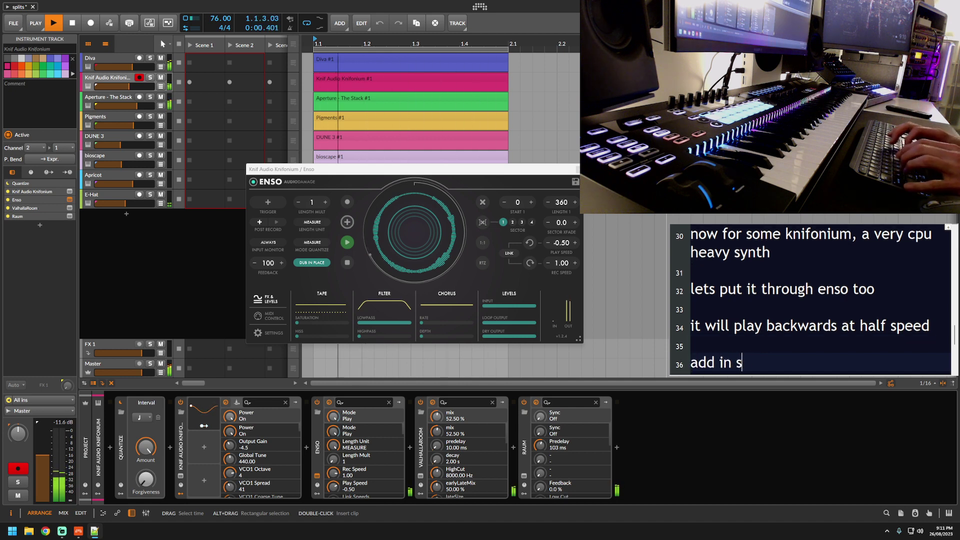
{"action": "type", "text": "ome stabs from the o"}
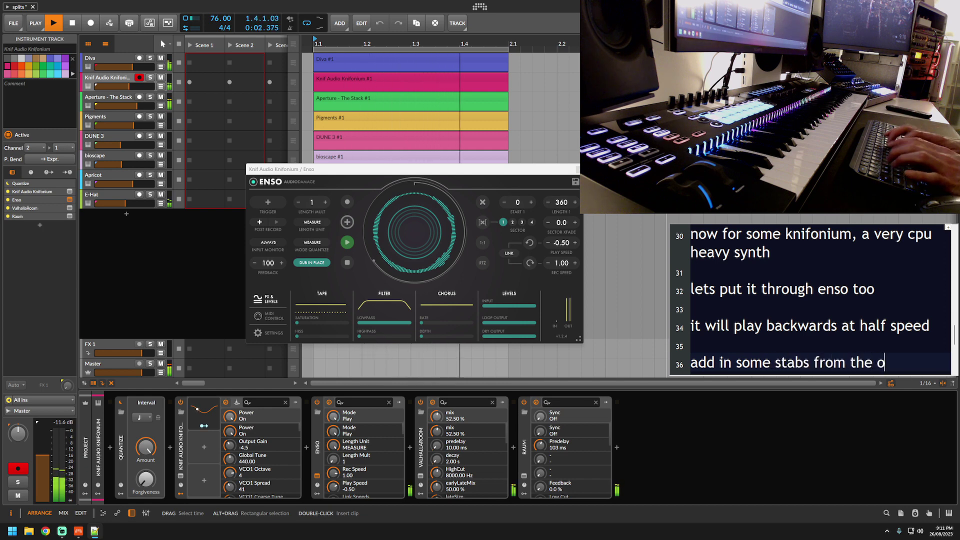
{"action": "type", "text": "ther synth, which i"}
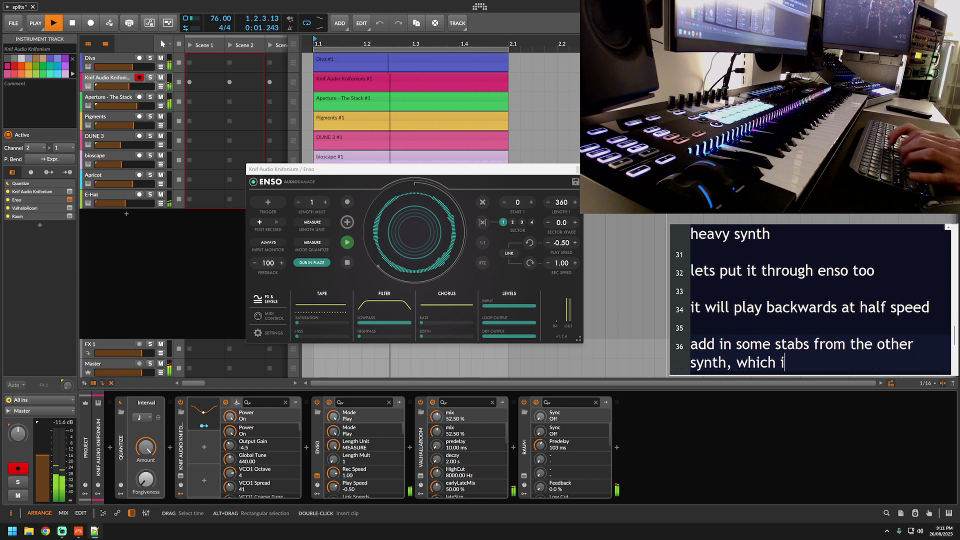
{"action": "type", "text": "s pigments"}
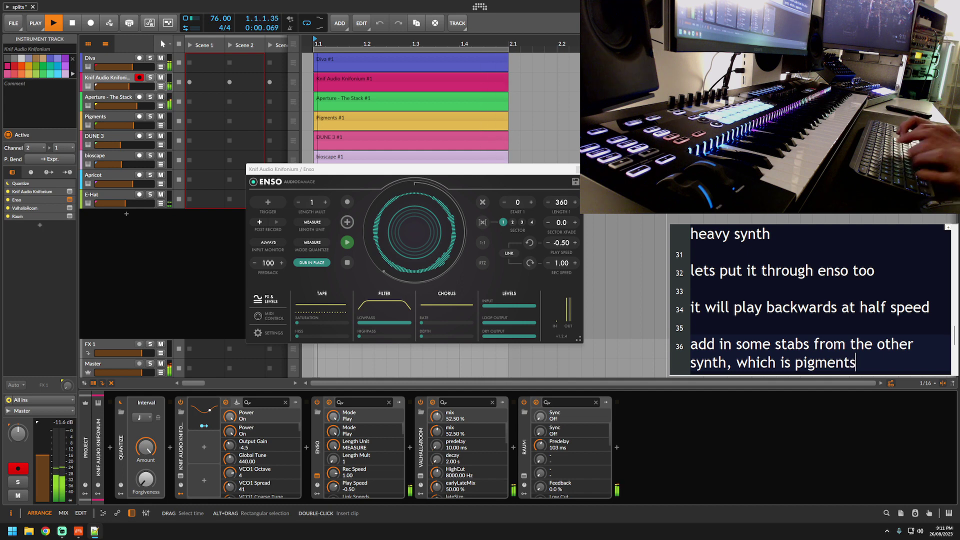
Select the Pigments track for playing, and show and close its synth window.
{"action": "left_click", "coordinate": [97, 116]}
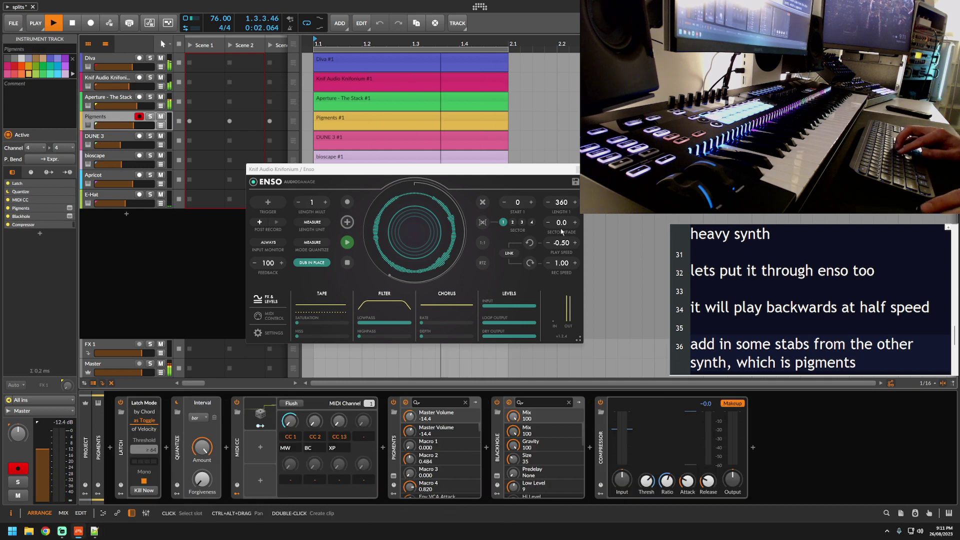
{"action": "left_click", "coordinate": [393, 479]}
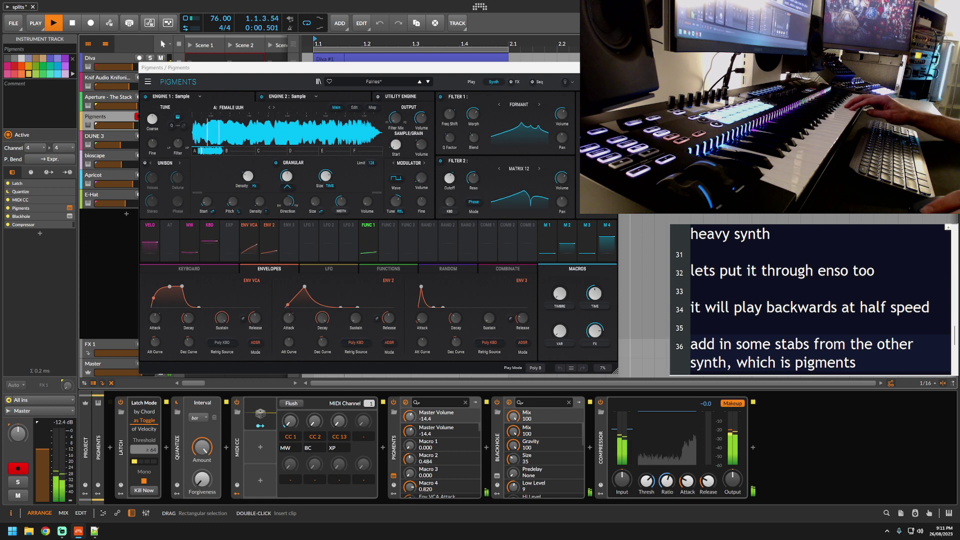
{"action": "key", "text": "alt+p"}
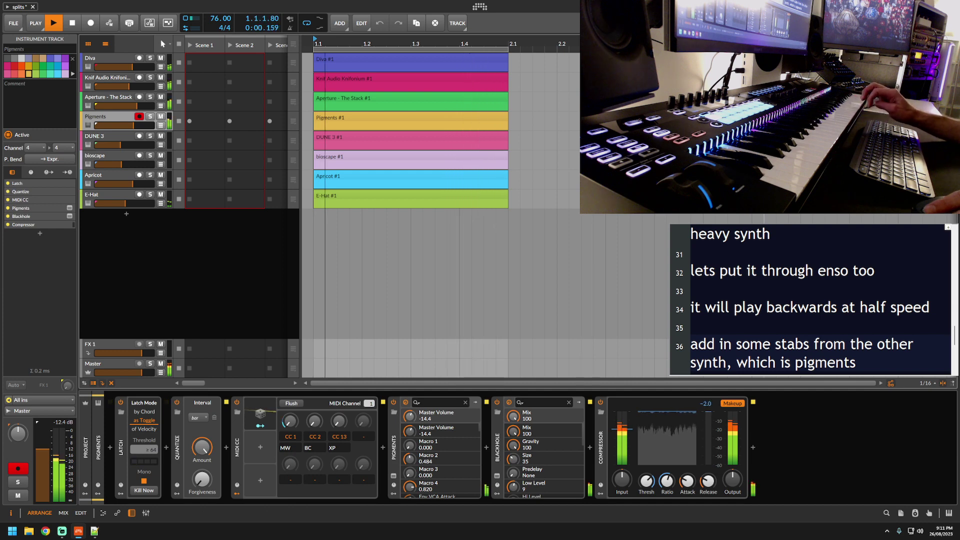
After a blank line, write "this is also doing the latch and quantize method" in the notes.
{"action": "key", "text": "Return"}
{"action": "key", "text": "Return"}
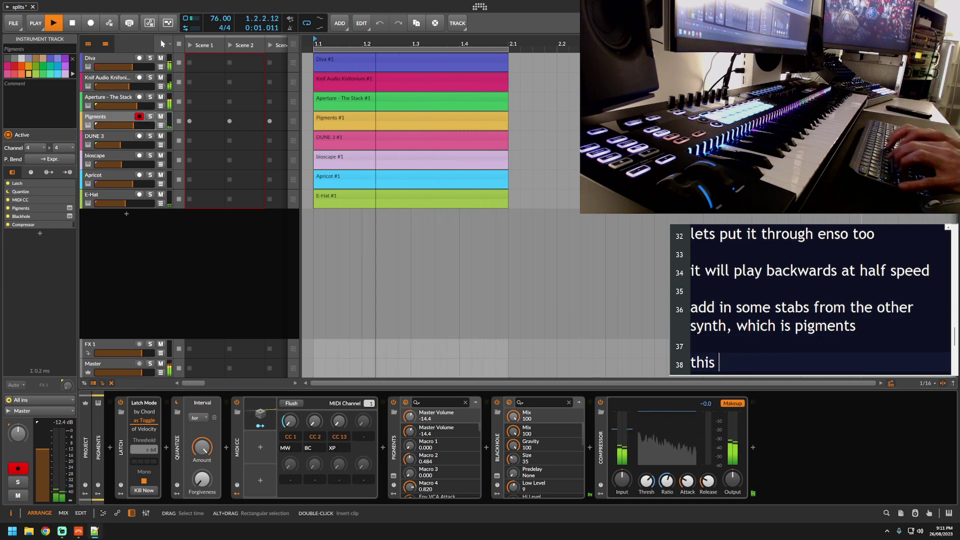
{"action": "type", "text": "this is also doing t"}
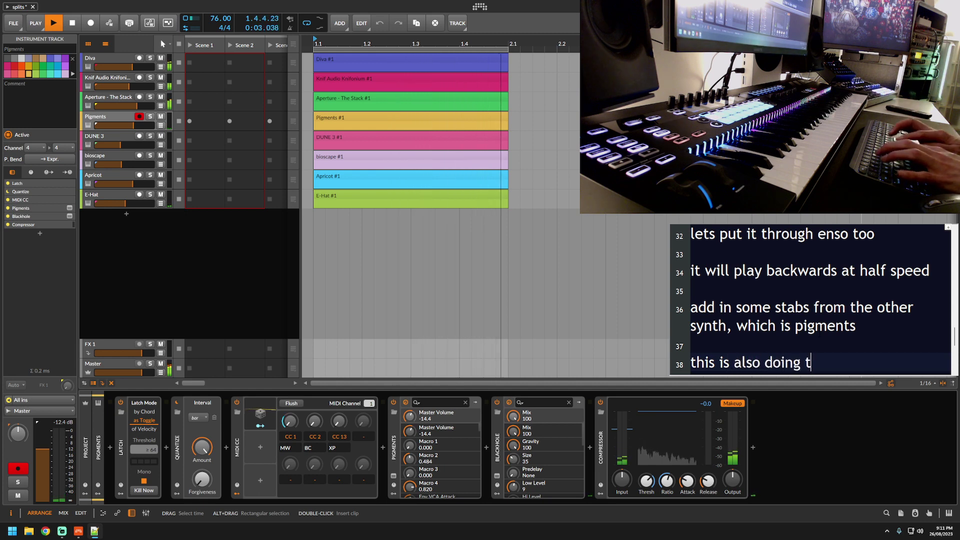
{"action": "type", "text": "he latch and quan"}
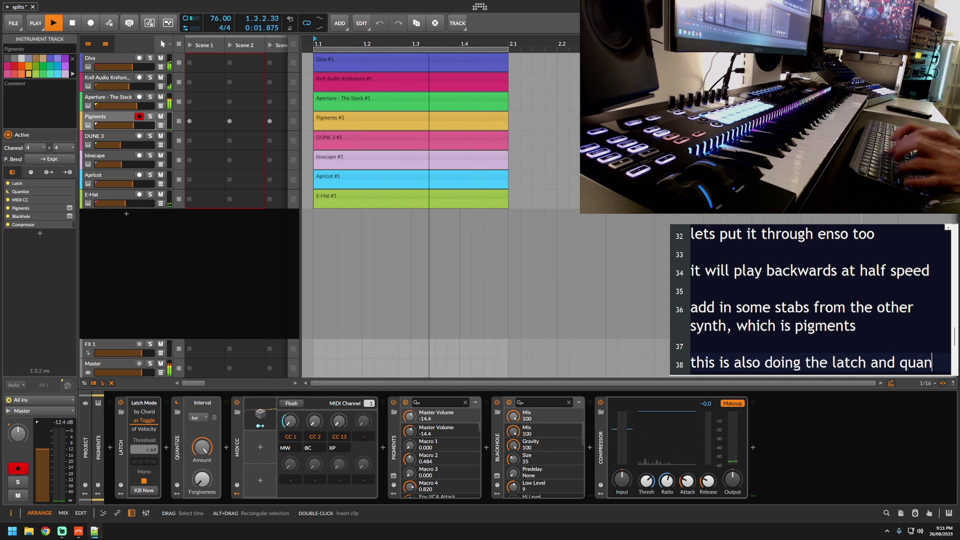
{"action": "type", "text": "tize method"}
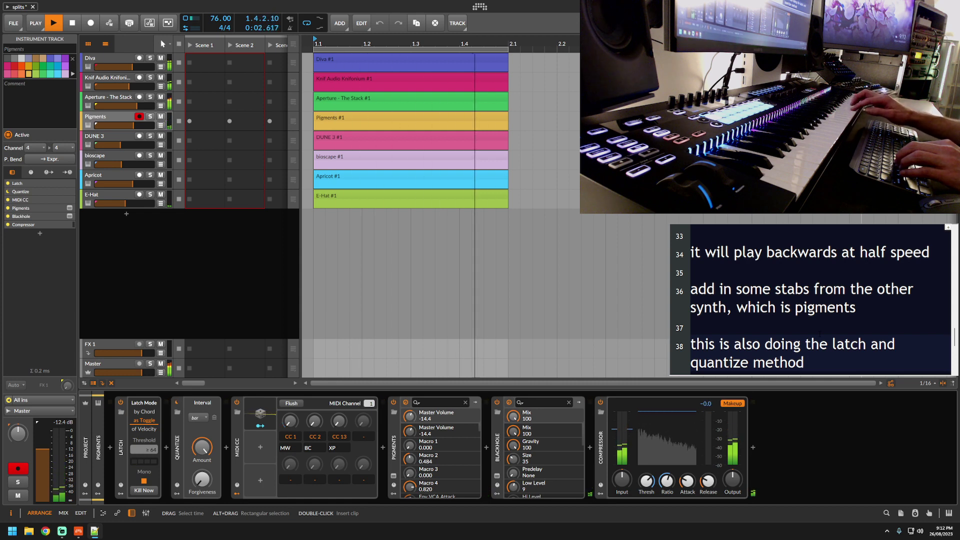
After a blank line, write "ok lets look at some of the drums, first the kick or bass drum" in the notes.
{"action": "key", "text": "Return"}
{"action": "key", "text": "Return"}
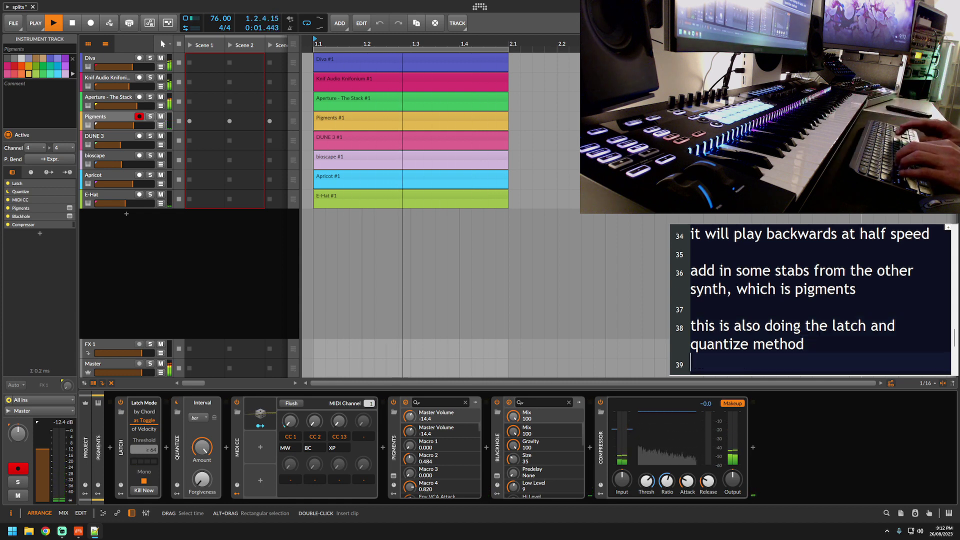
{"action": "type", "text": "ok lets"}
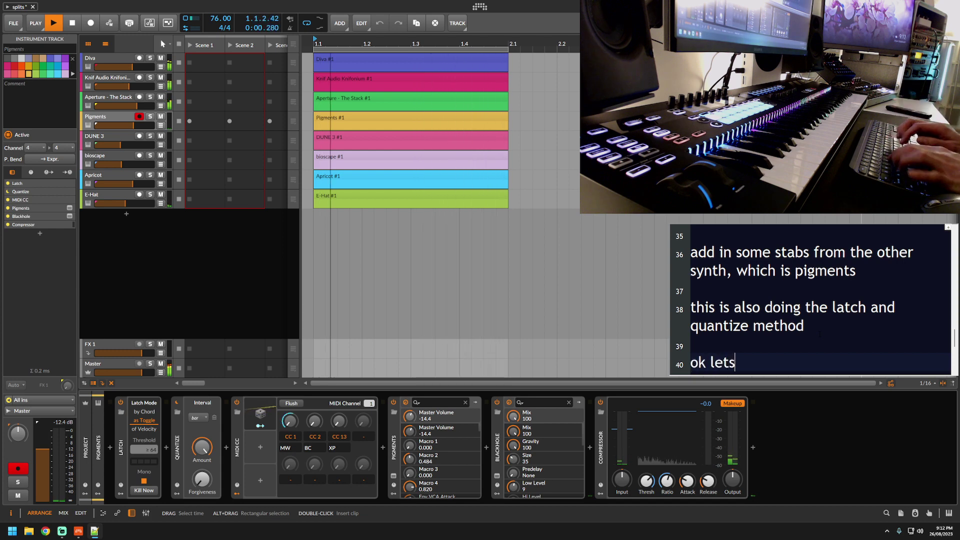
{"action": "type", "text": " look at some "}
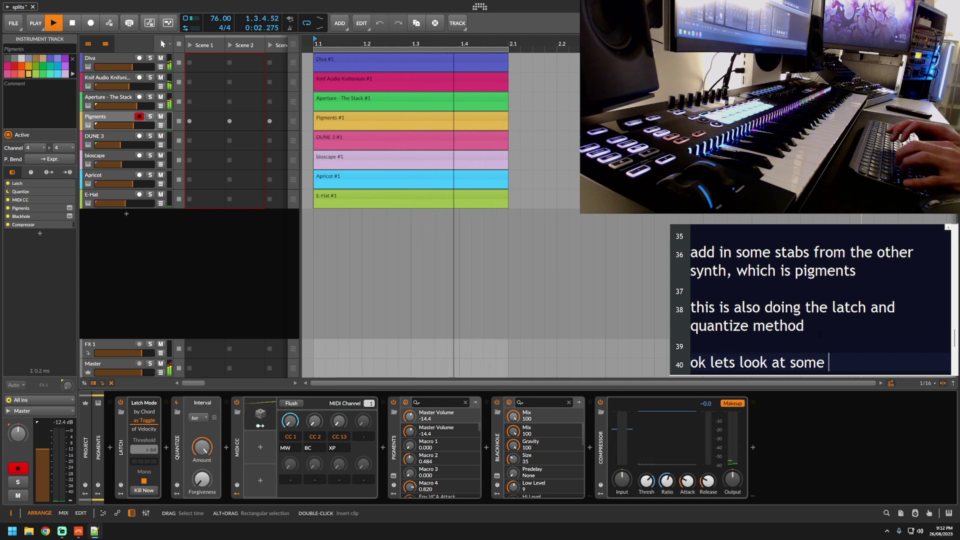
{"action": "type", "text": "of the drums"}
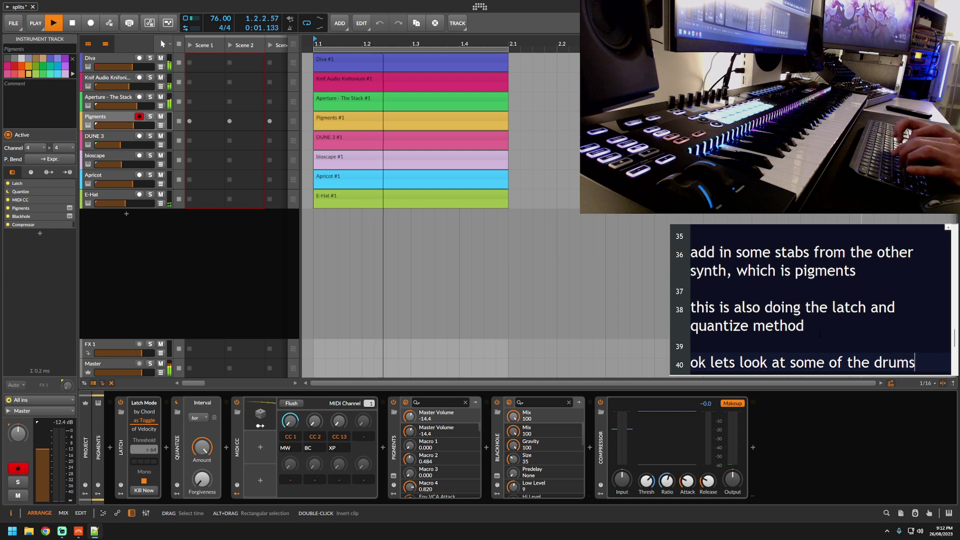
{"action": "type", "text": ", first the kick or bass drum"}
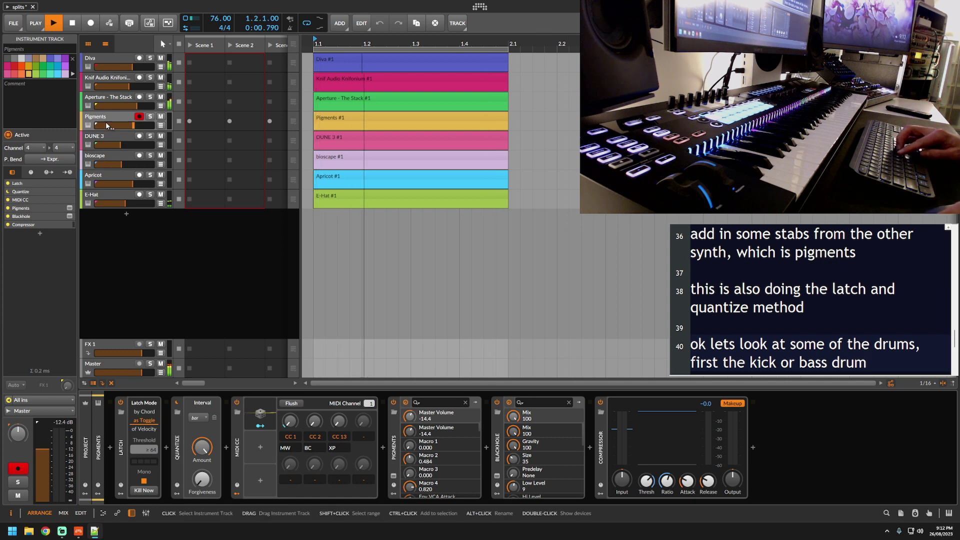
Select the Aperture track, show its plugin window, and note "this is spitfire, the stack, aperture, the stack, whatever".
{"action": "left_click", "coordinate": [104, 100]}
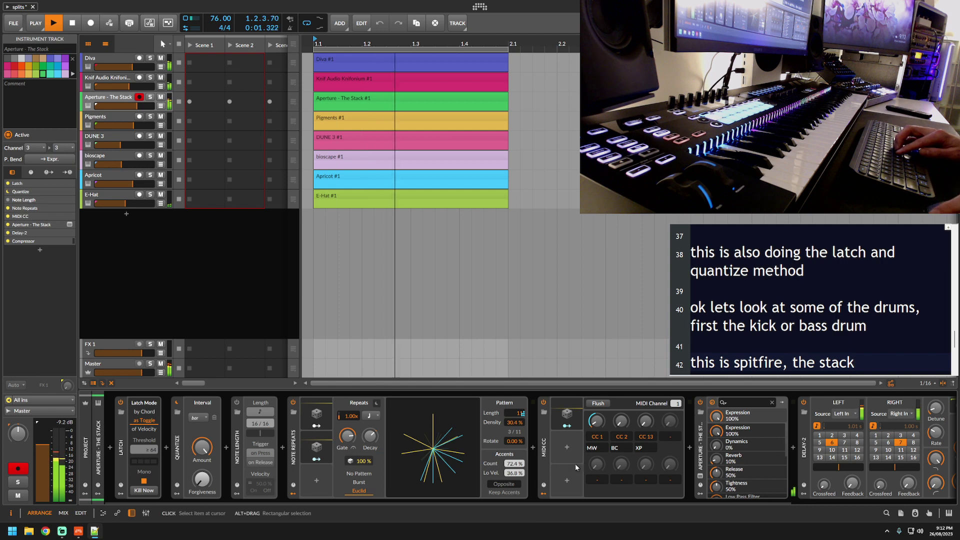
{"action": "left_click", "coordinate": [700, 475]}
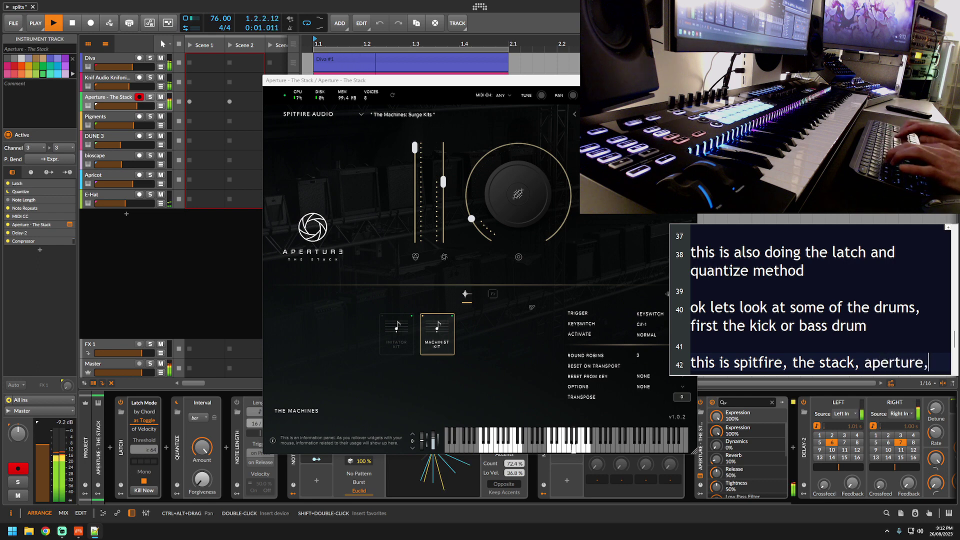
{"action": "type", "text": "the stack, whatever"}
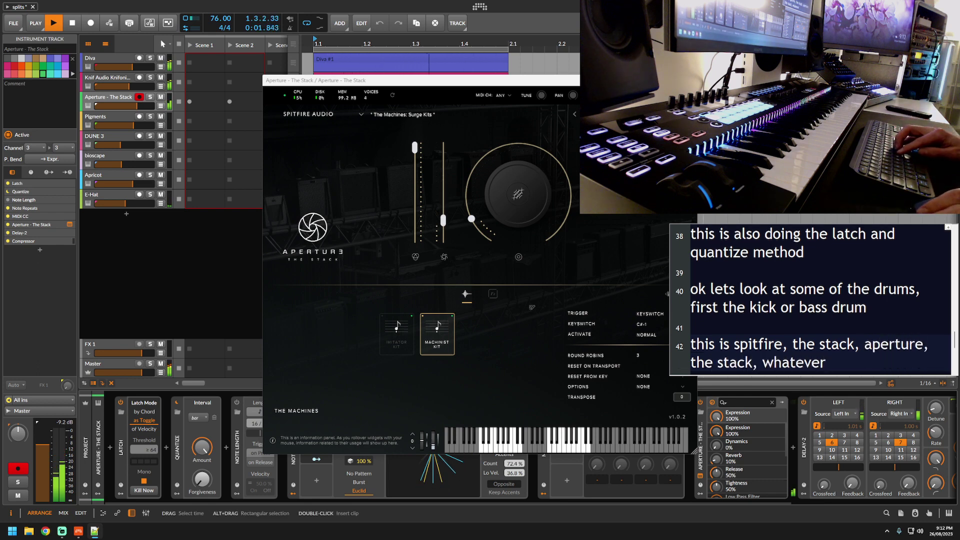
After a blank line, write "note that it goes through the note repeat on euclidean, latched" in the notes.
{"action": "key", "text": "Return"}
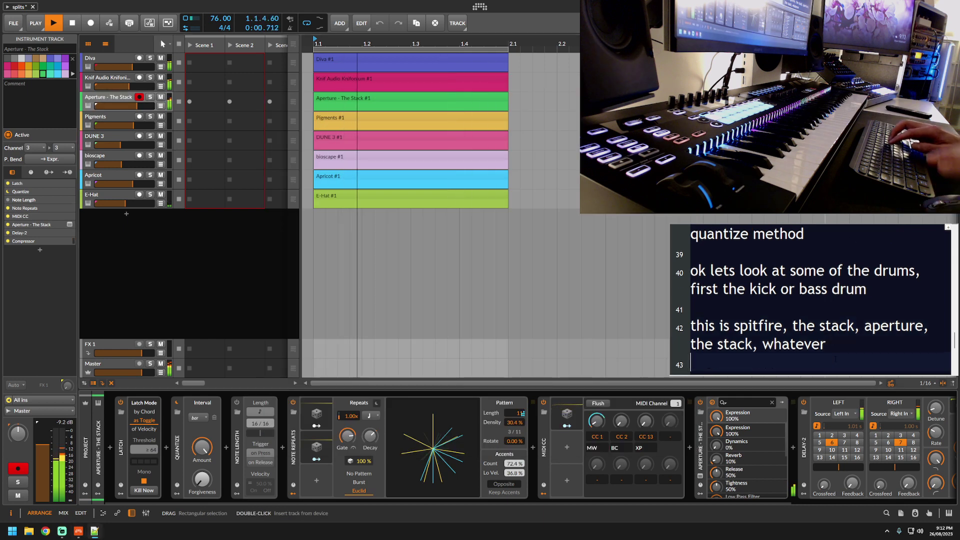
{"action": "key", "text": "Return"}
{"action": "type", "text": "note tha"}
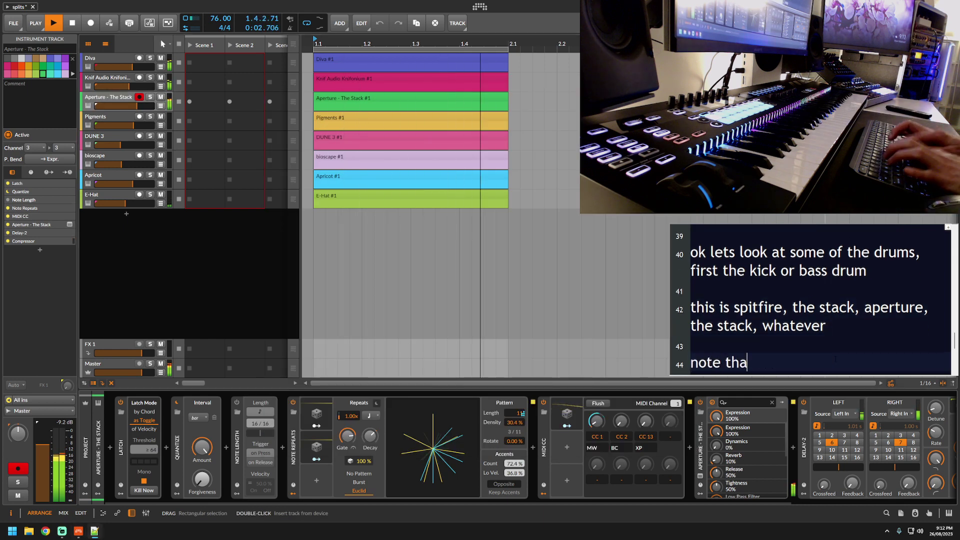
{"action": "type", "text": "t it goes thro"}
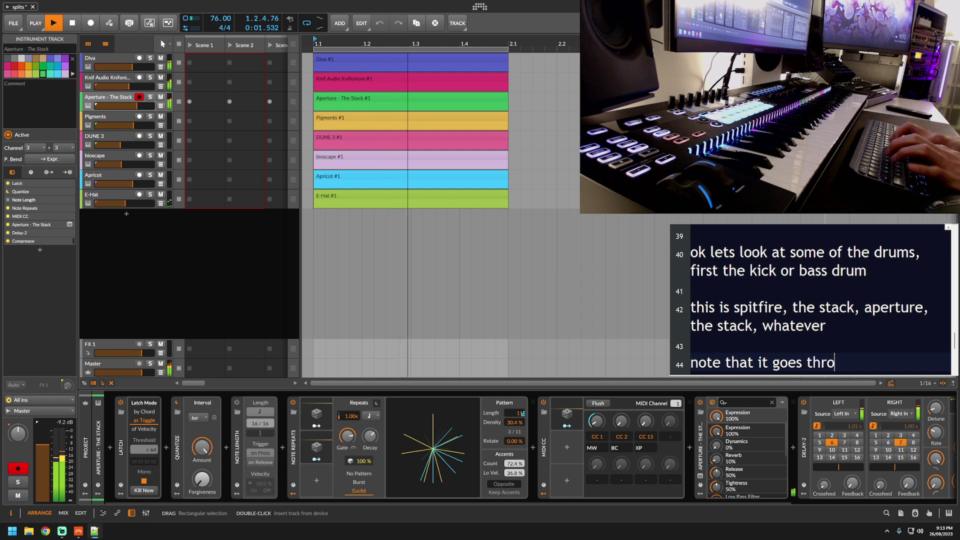
{"action": "type", "text": "ugh the note repeat "}
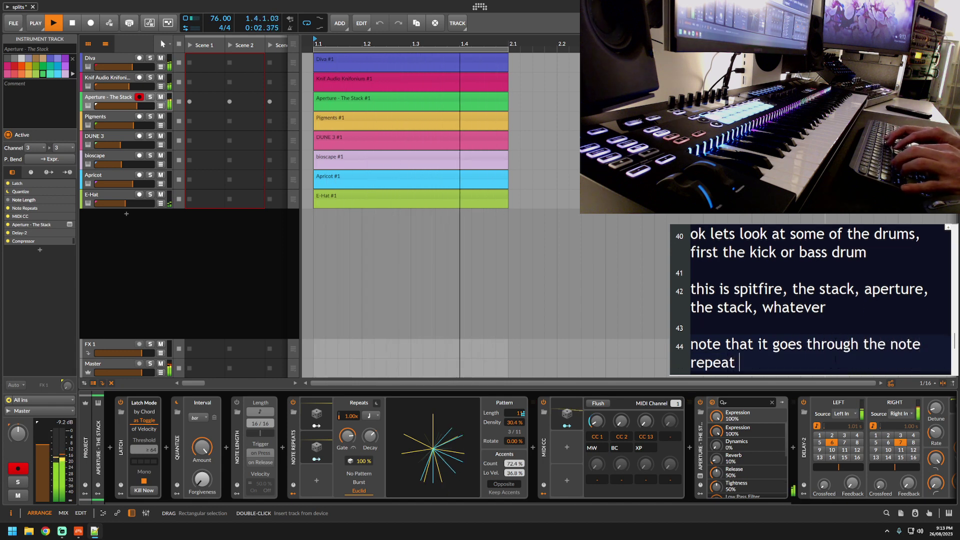
{"action": "type", "text": "on euclidean,"}
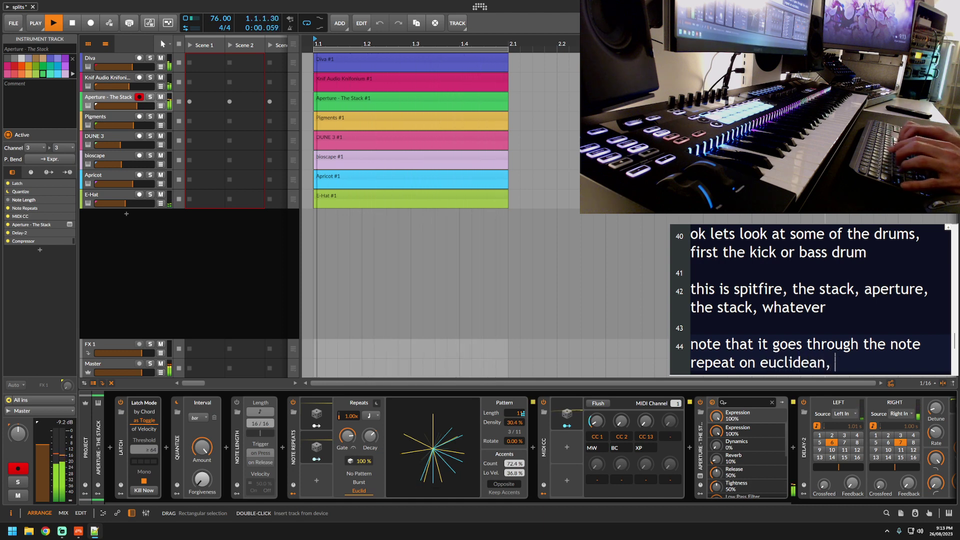
{"action": "type", "text": " latched"}
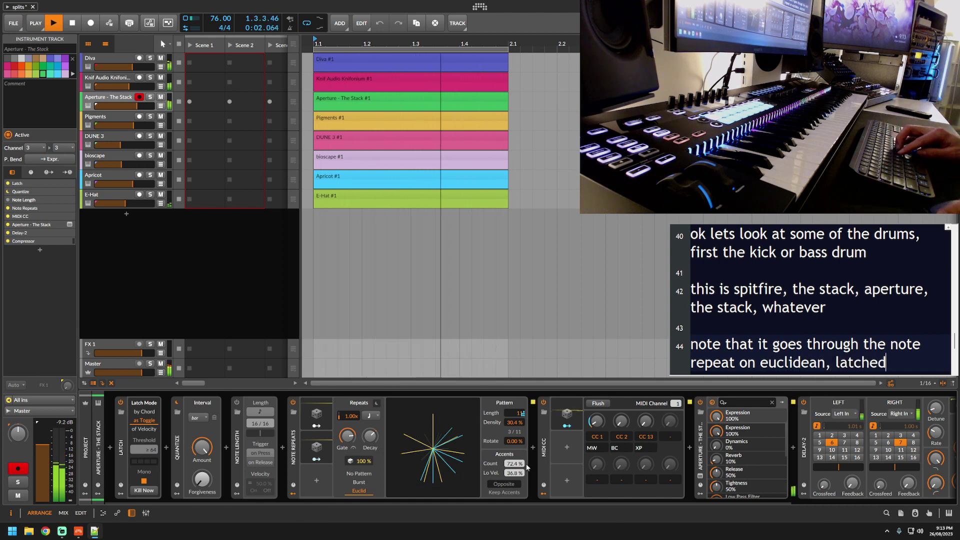
After a blank line, write "when I retrigger, the pattern will change" in the notes.
{"action": "key", "text": "Return"}
{"action": "key", "text": "Return"}
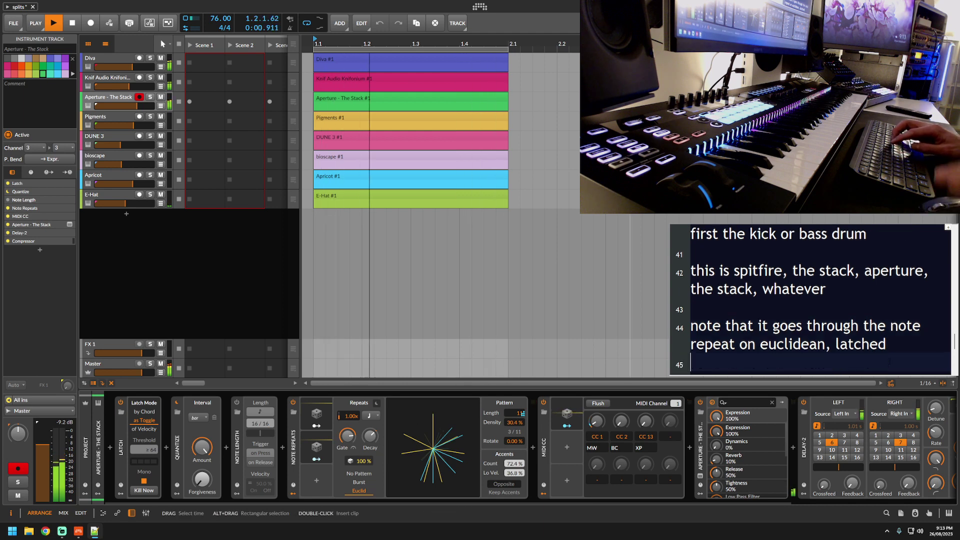
{"action": "type", "text": "when I re"}
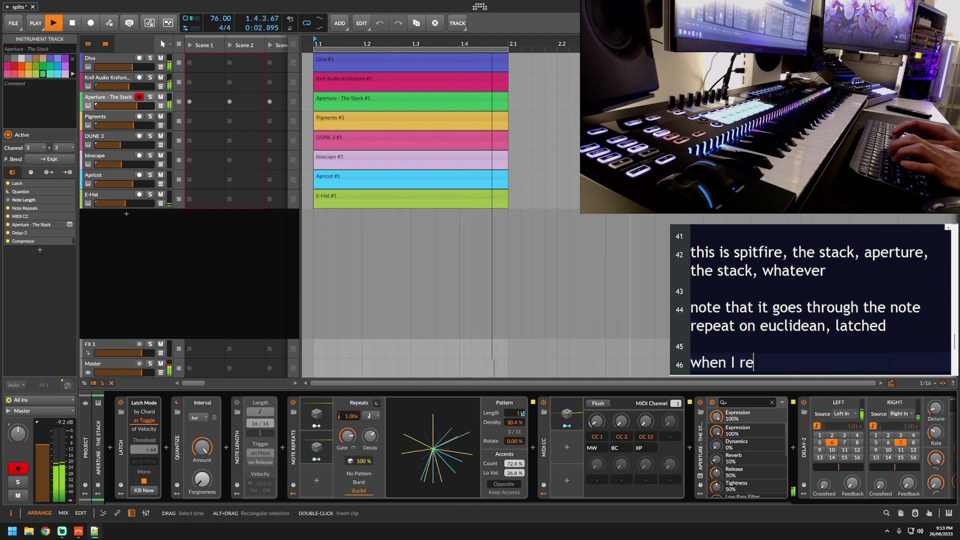
{"action": "type", "text": "trigger, the patte"}
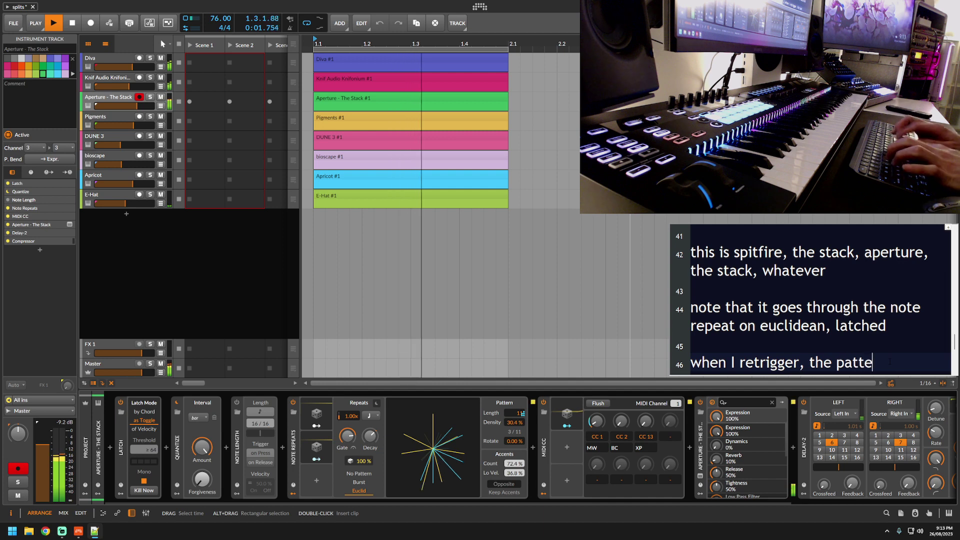
{"action": "type", "text": "rn will change"}
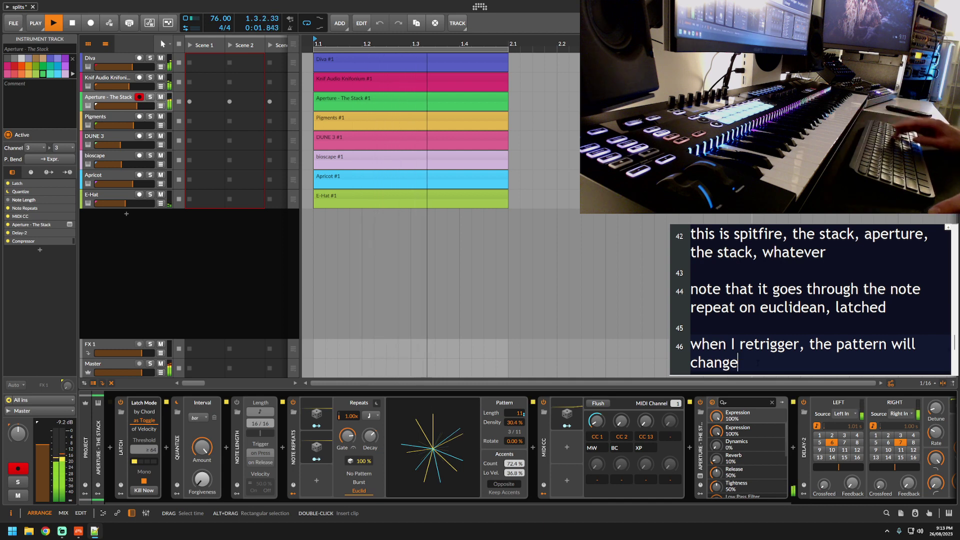
After a blank line, write "ok now the hats" in the notes and select the E-Hat track.
{"action": "key", "text": "Return"}
{"action": "key", "text": "Return"}
{"action": "type", "text": "ok now the hats"}
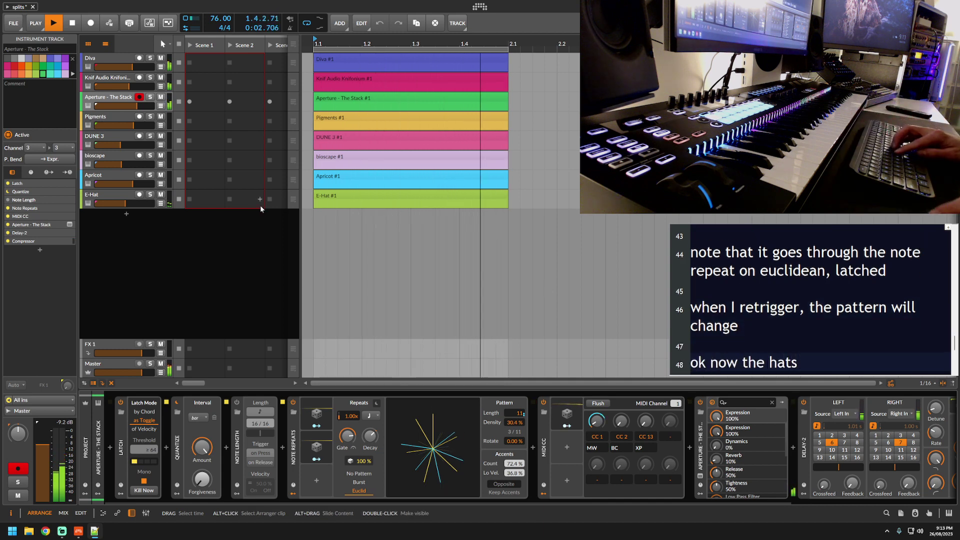
{"action": "left_click", "coordinate": [105, 200]}
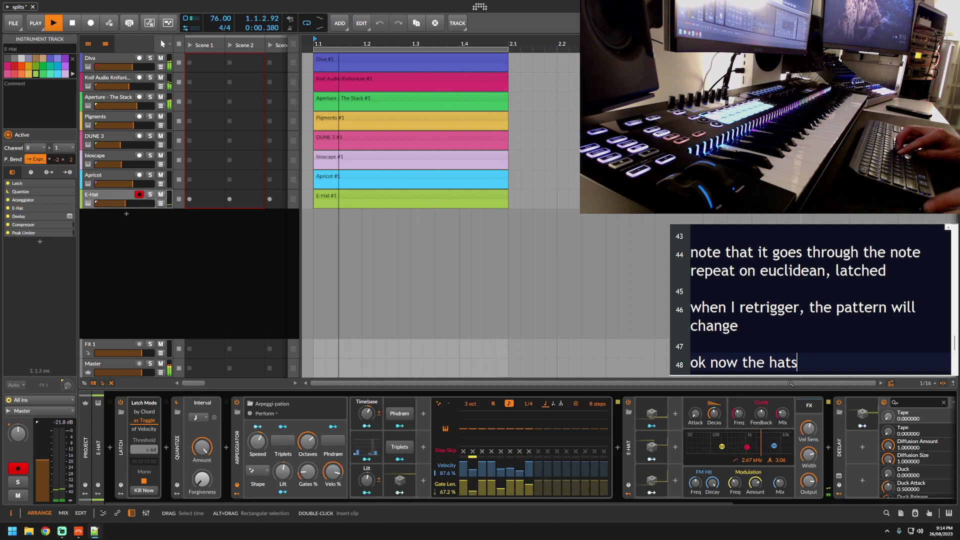
After a blank line, write "this one modulates arp settings" in the notes.
{"action": "key", "text": "Return"}
{"action": "key", "text": "Return"}
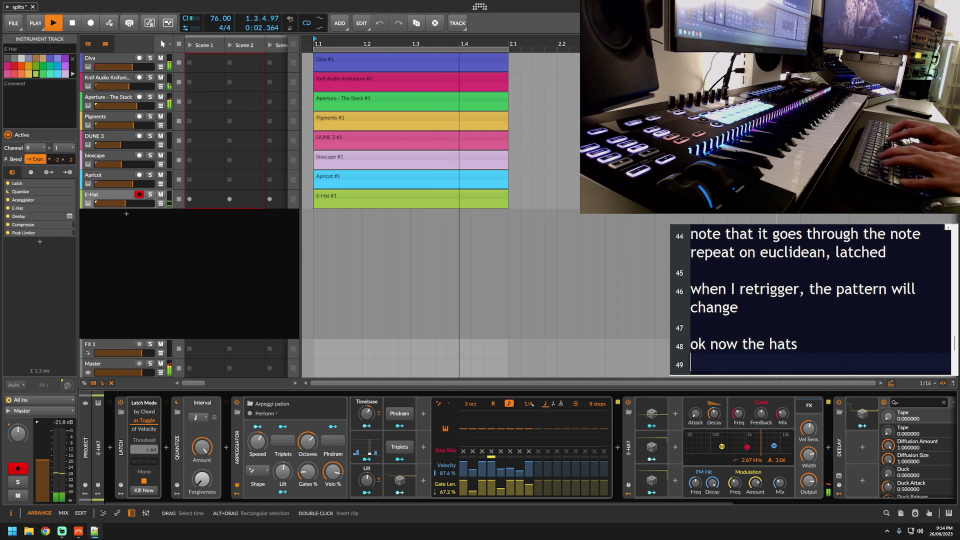
{"action": "type", "text": "this one m"}
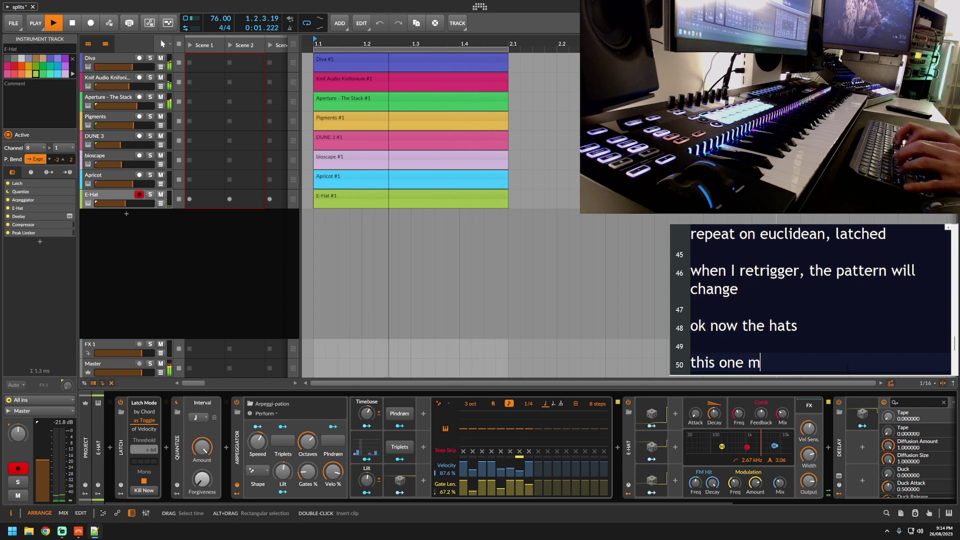
{"action": "type", "text": "odulates arpi"}
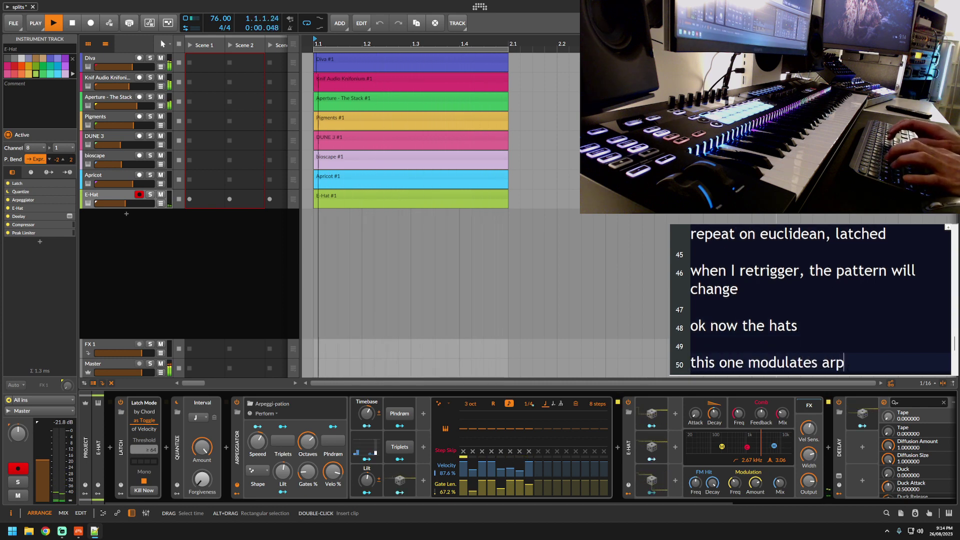
{"action": "key", "text": "BackSpace"}
{"action": "type", "text": "settings"}
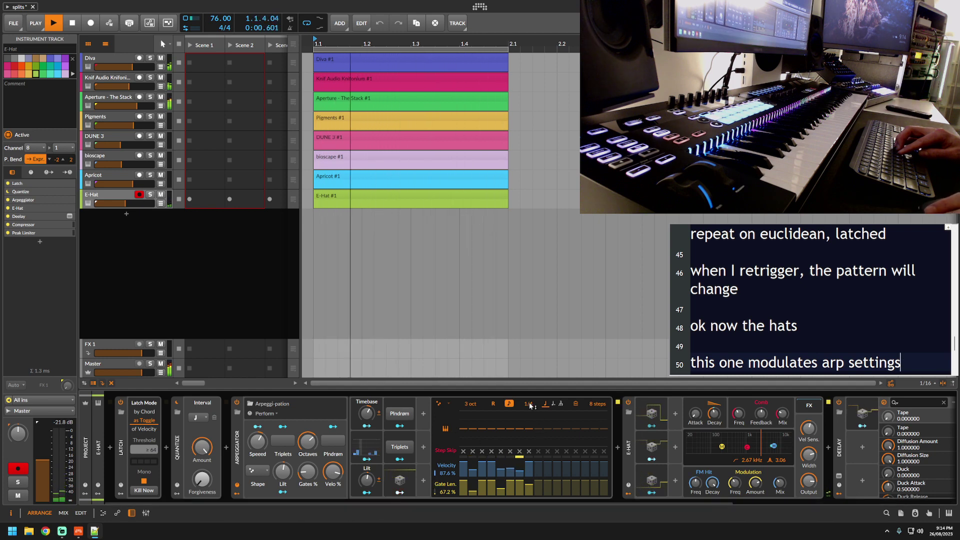
Expand the arpeggiator's Steps modulator and add the note line "the steps modulator modulates the speed of the arp".
{"action": "left_click", "coordinate": [365, 450]}
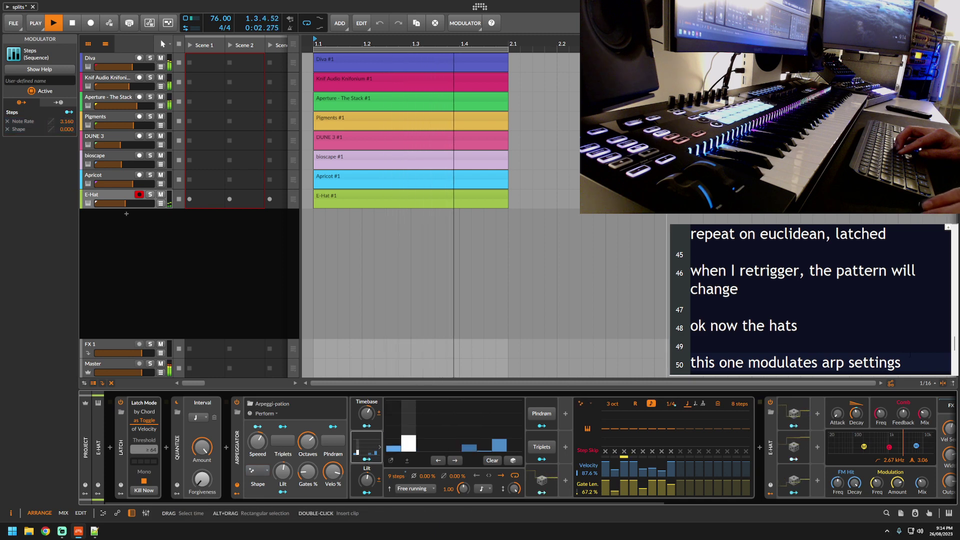
{"action": "key", "text": "Return"}
{"action": "type", "text": "the step"}
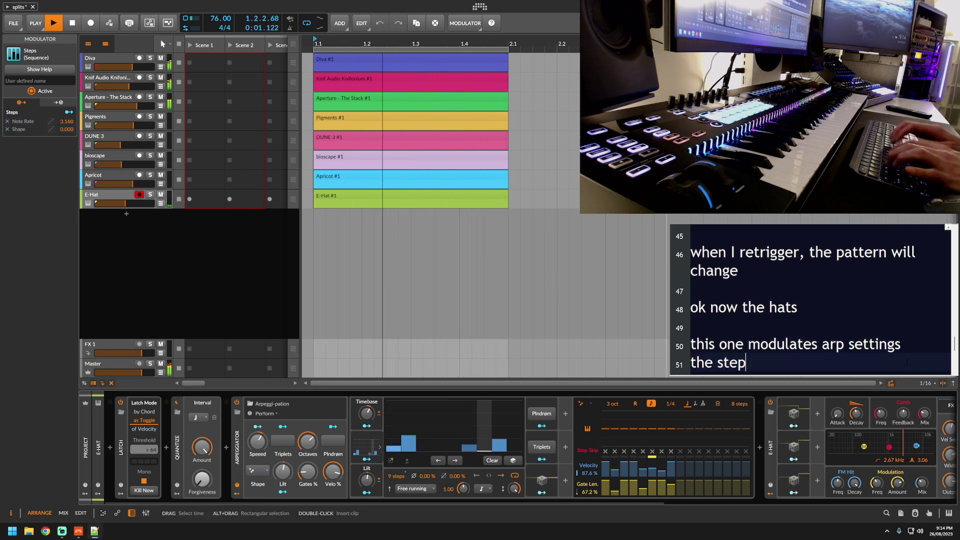
{"action": "type", "text": "s modulator modulats the"}
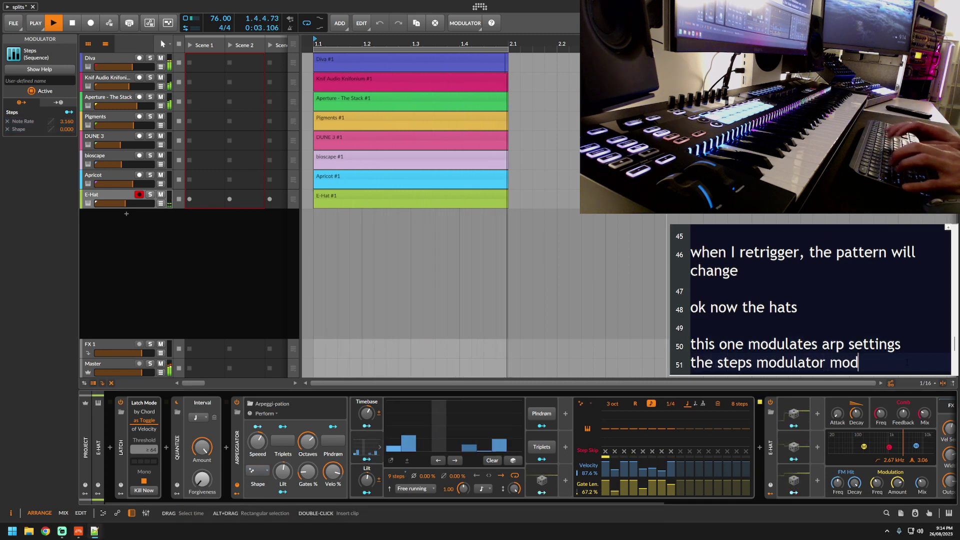
{"action": "key", "text": "BackSpace"}
{"action": "key", "text": "BackSpace"}
{"action": "key", "text": "BackSpace"}
{"action": "key", "text": "BackSpace"}
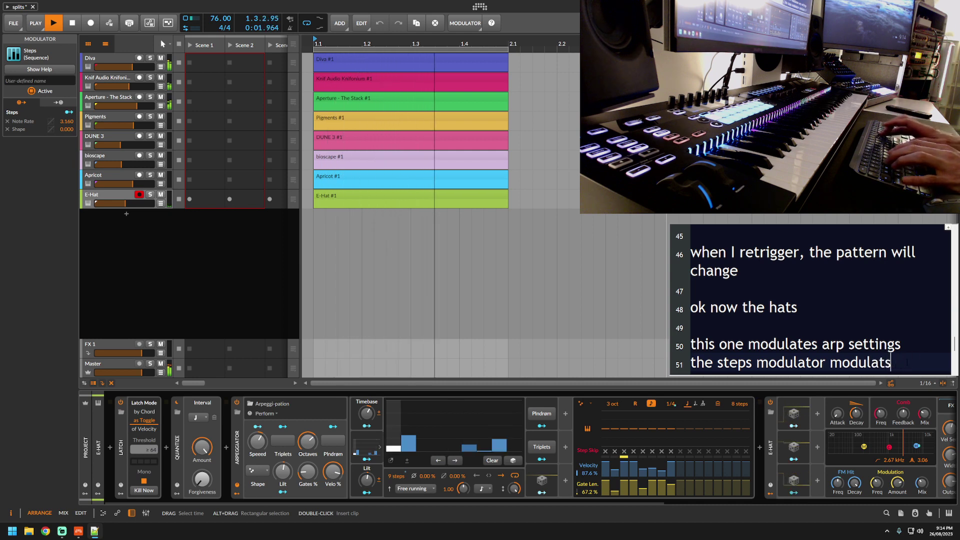
{"action": "key", "text": "BackSpace"}
{"action": "type", "text": "es the speed of the arp"}
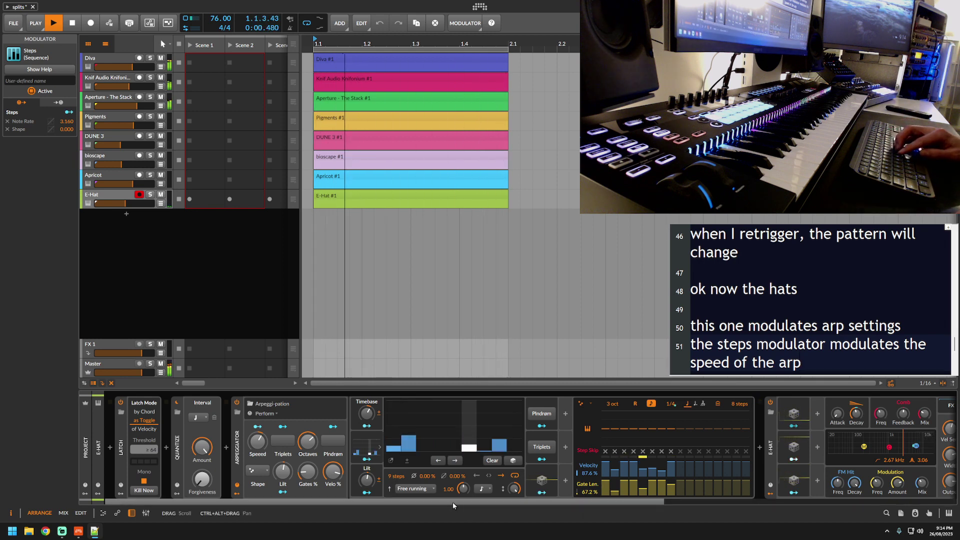
Bring the E-Hat device's modulators into view and add the note line "3 random modulators are changing the sound of the hats".
{"action": "left_click_drag", "start_coordinate": [452, 503], "coordinate": [638, 514]}
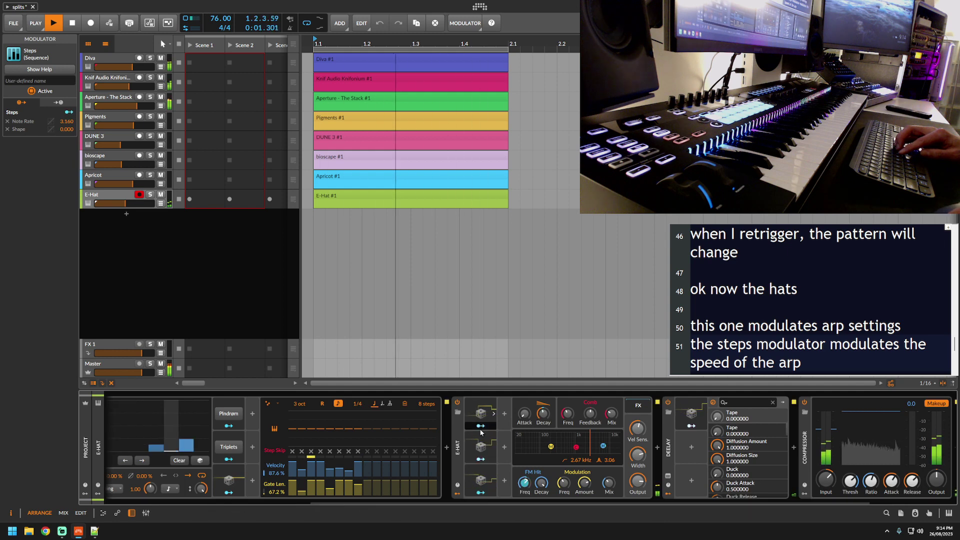
{"action": "left_click", "coordinate": [811, 361]}
{"action": "key", "text": "Return"}
{"action": "type", "text": "3"}
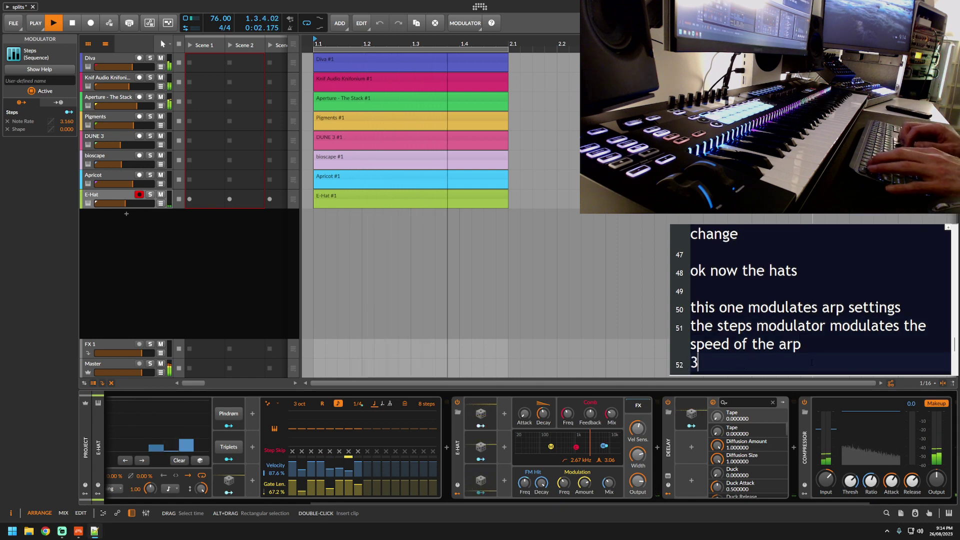
{"action": "type", "text": " random modulators are"}
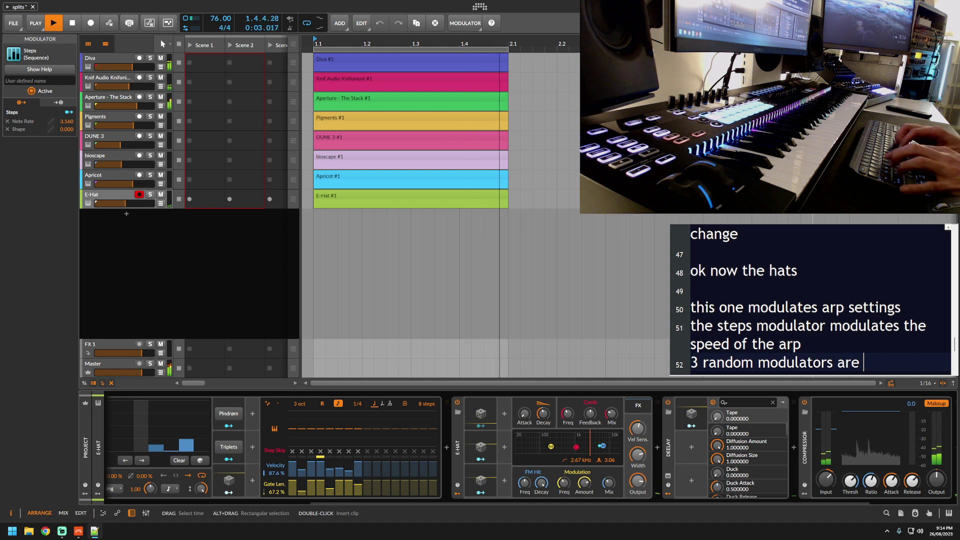
{"action": "type", "text": "changing the so"}
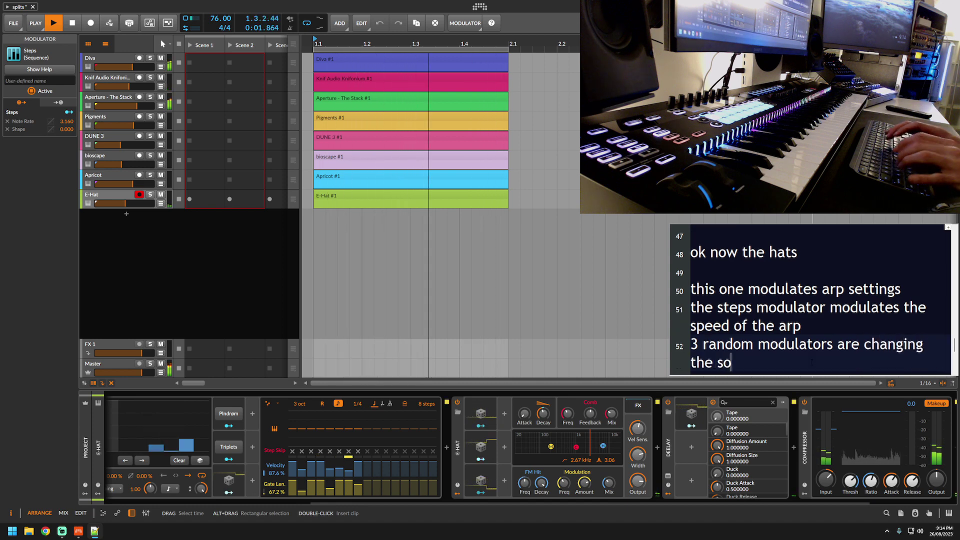
{"action": "type", "text": "und of the hats"}
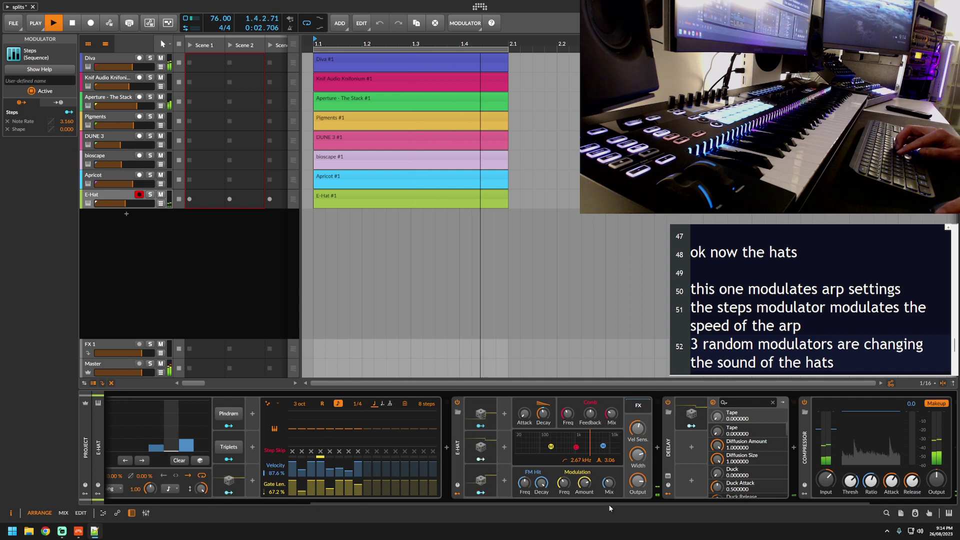
Show the Deelay plugin window and add the note lines "but mainly the deelay plugin high cut" and "also modulated by random".
{"action": "scroll", "coordinate": [606, 500], "scroll_direction": "right", "scroll_amount": 3}
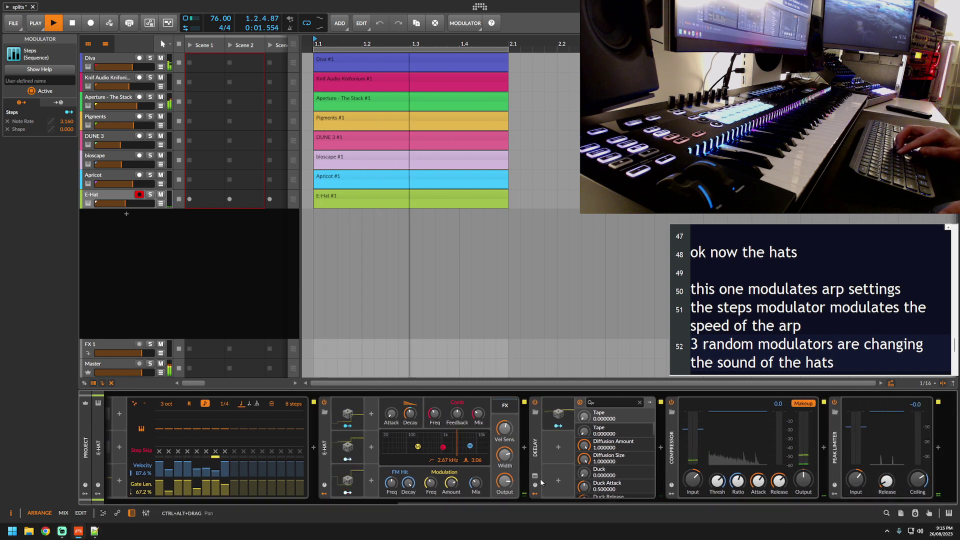
{"action": "left_click", "coordinate": [558, 413]}
{"action": "key", "text": "Return"}
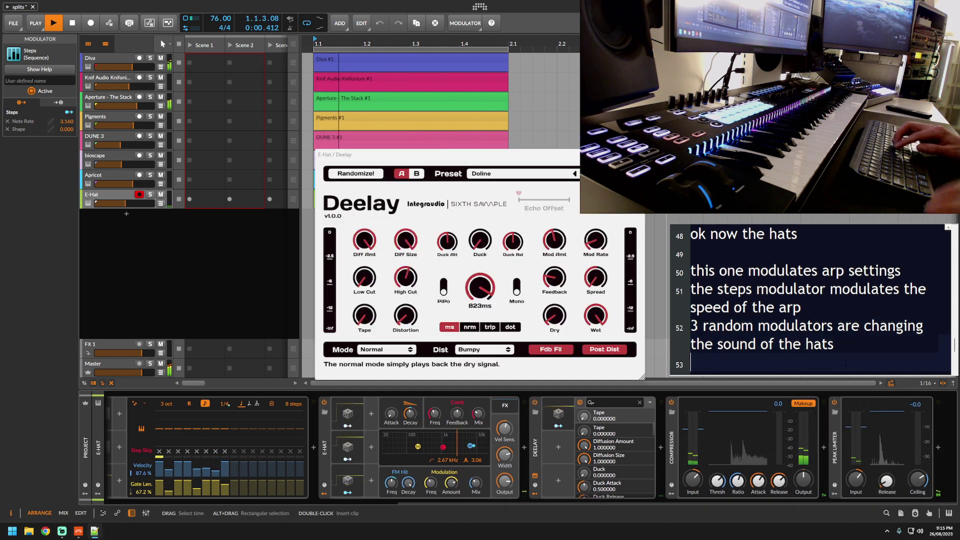
{"action": "type", "text": "but mainly the d"}
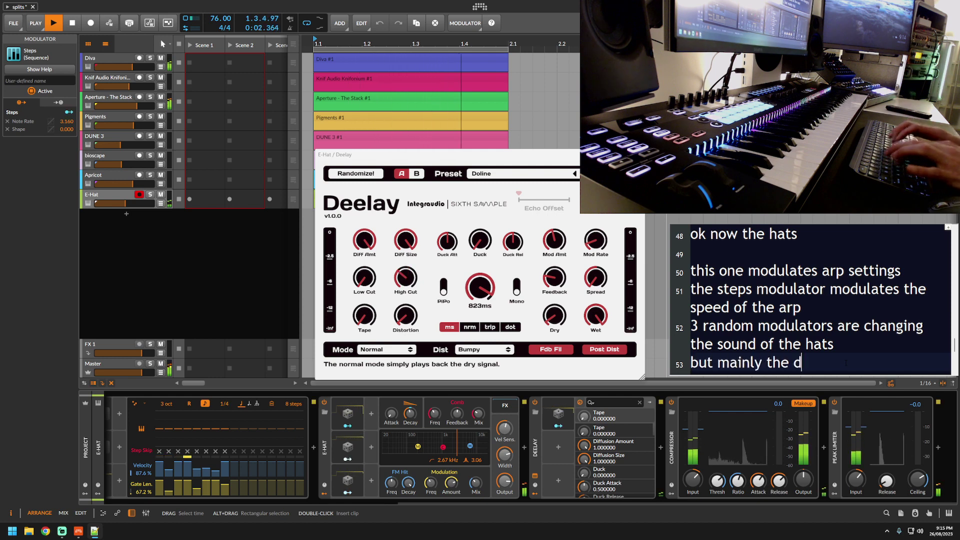
{"action": "type", "text": "eelay plugin "}
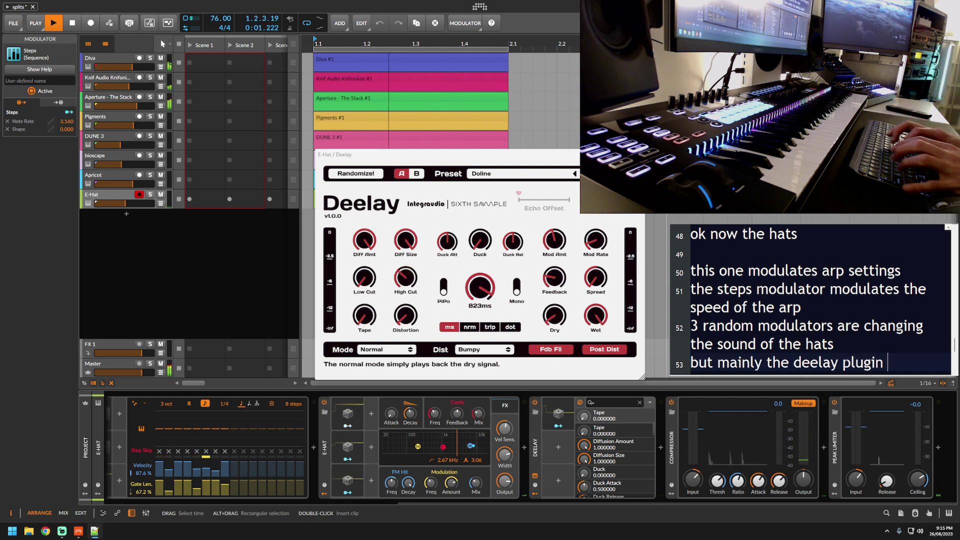
{"action": "type", "text": "high cut"}
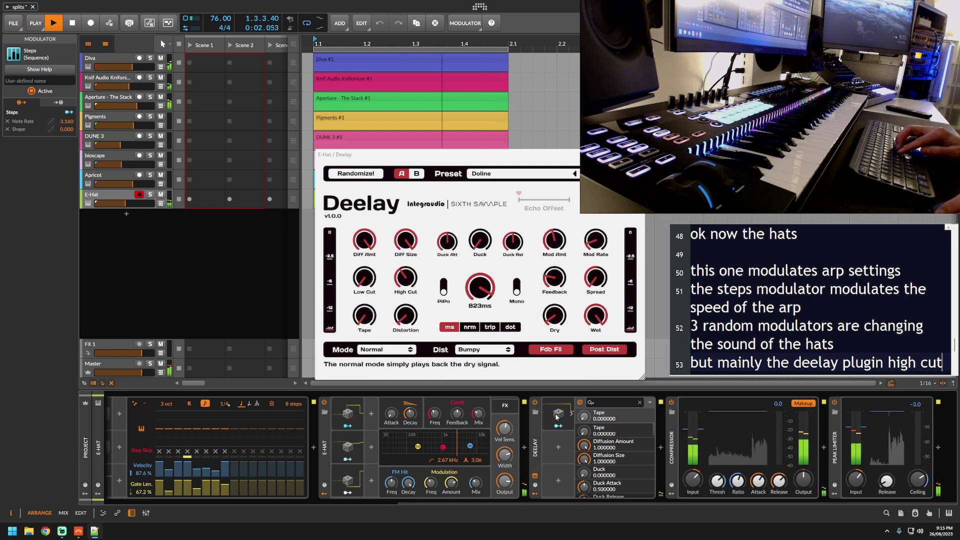
{"action": "key", "text": "Return"}
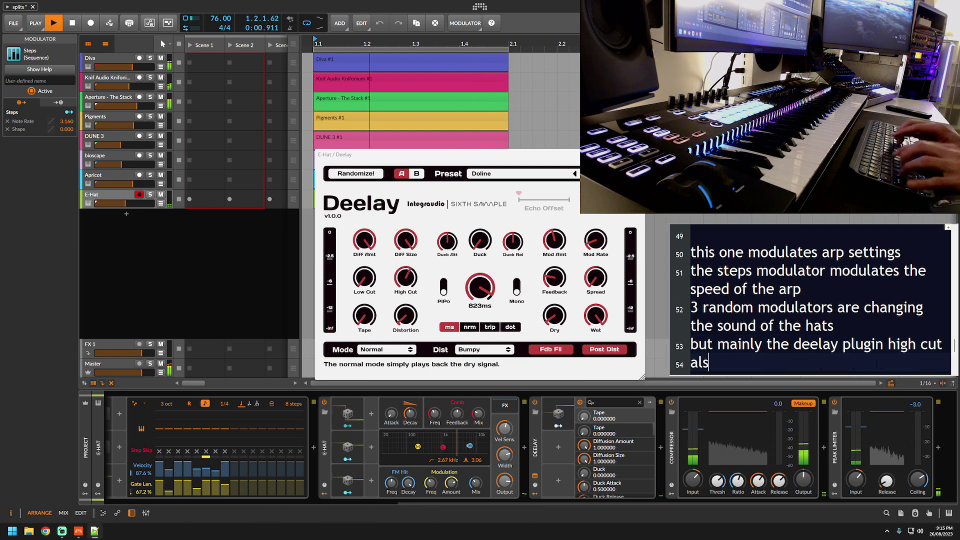
{"action": "type", "text": "also modulated by random"}
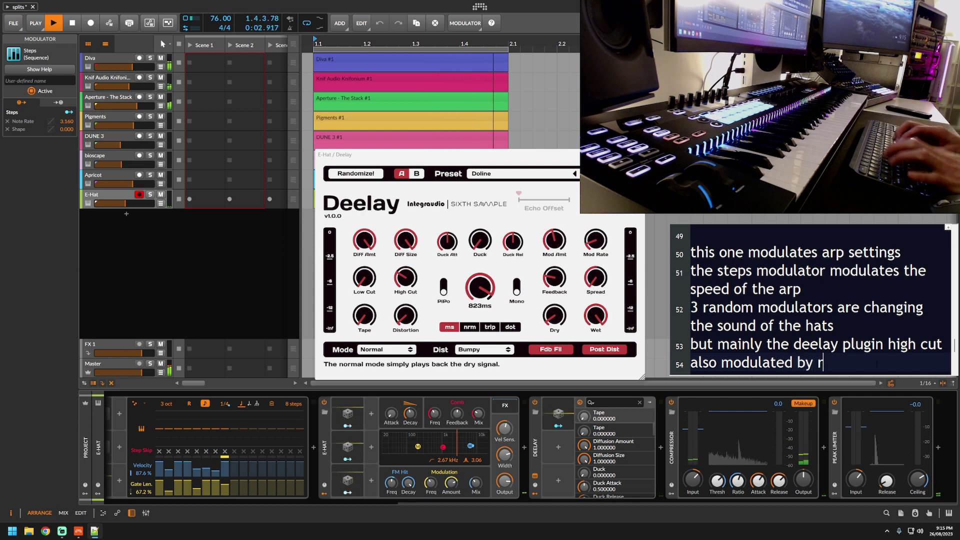
After a blank line, write "ok lets change it up a bit now..." in the notes, followed by another blank line.
{"action": "key", "text": "Return"}
{"action": "key", "text": "Return"}
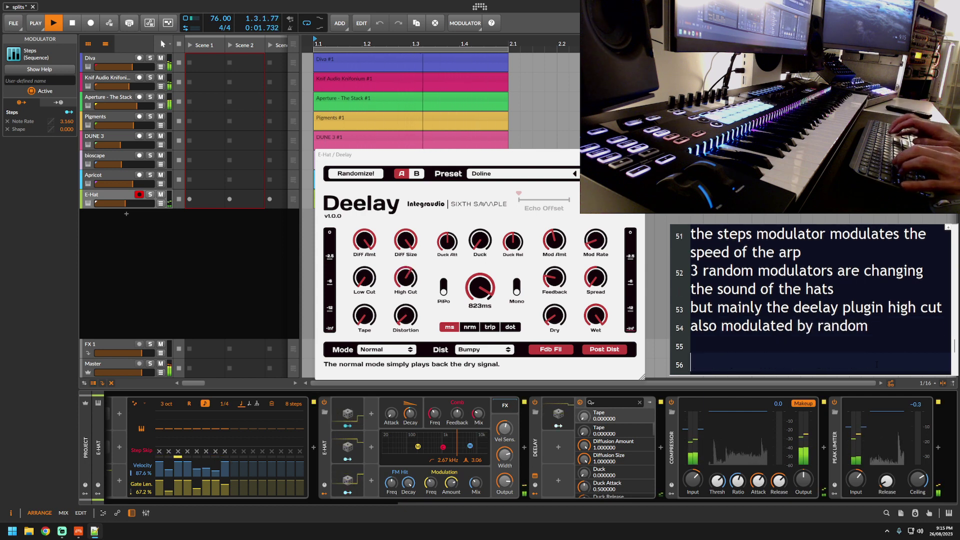
{"action": "type", "text": "ok lets change it up a bit n"}
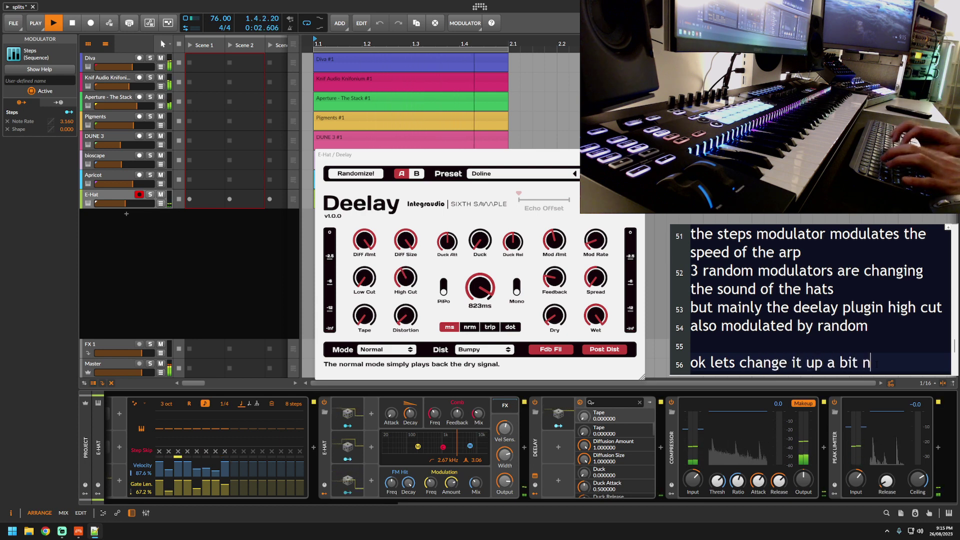
{"action": "type", "text": "ow..."}
{"action": "key", "text": "Return"}
{"action": "key", "text": "Return"}
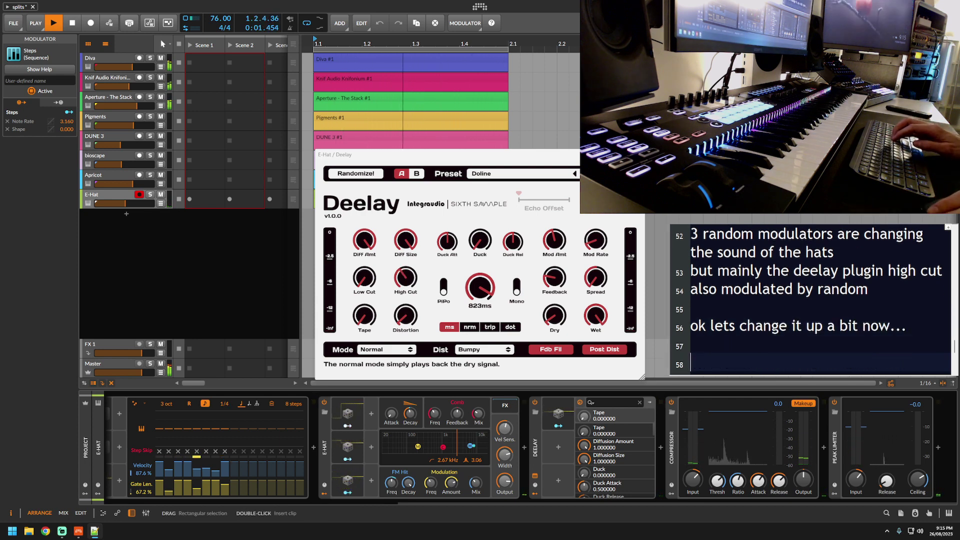
Switch back to Bitwig, select the E-Hat track and bring its Latch device into view.
{"action": "key", "text": "alt+Tab"}
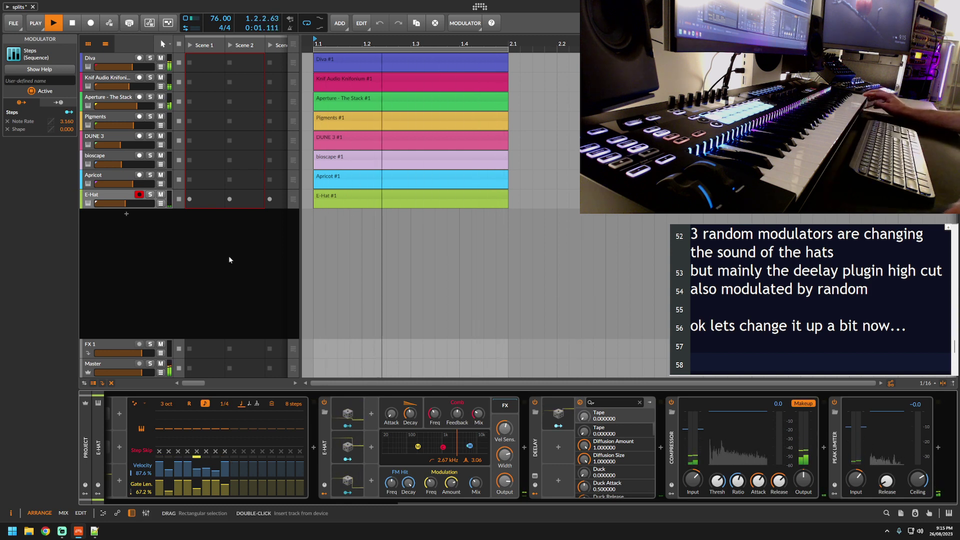
{"action": "left_click", "coordinate": [119, 196]}
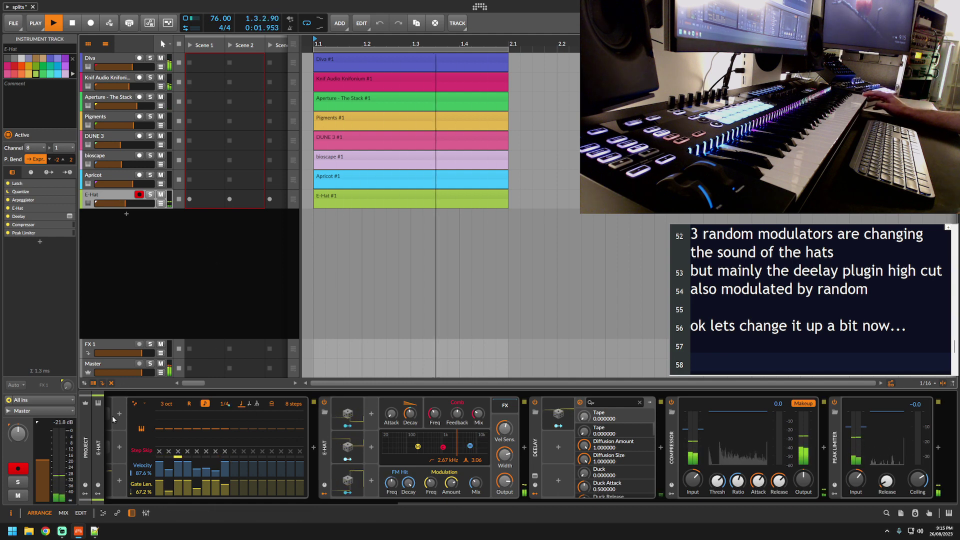
{"action": "left_click_drag", "start_coordinate": [431, 502], "coordinate": [102, 483]}
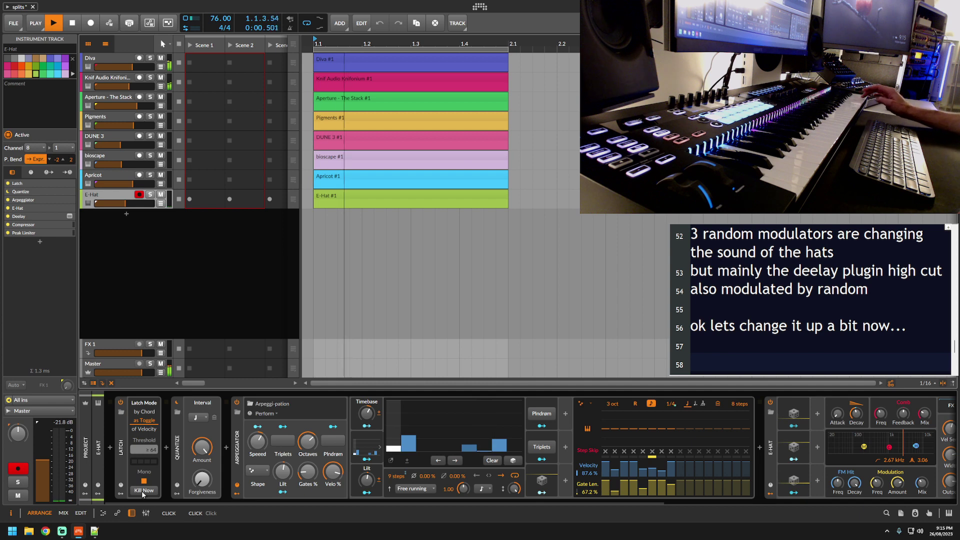
Open Enso on the Diva track, fade its loop output down to 0 and stop the loop.
{"action": "left_click", "coordinate": [97, 58]}
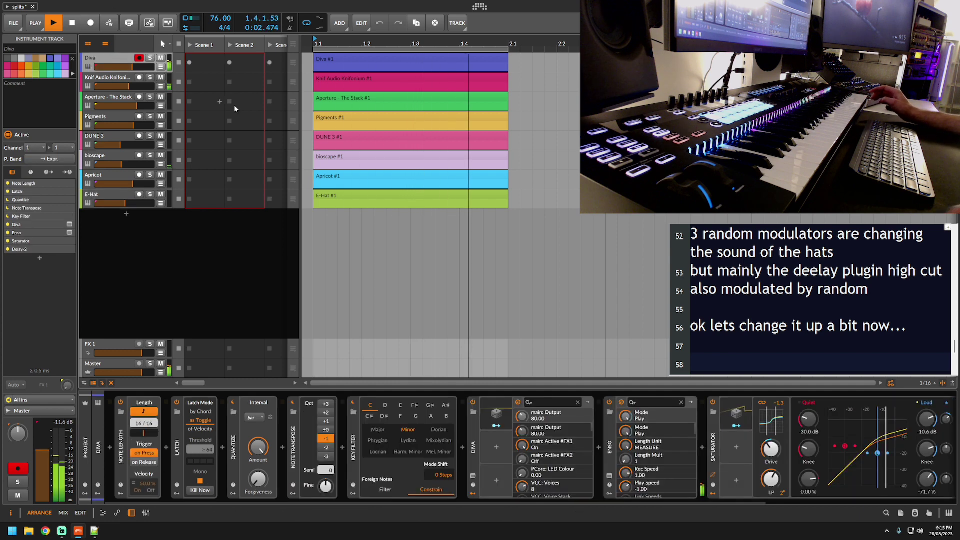
{"action": "left_click", "coordinate": [473, 476]}
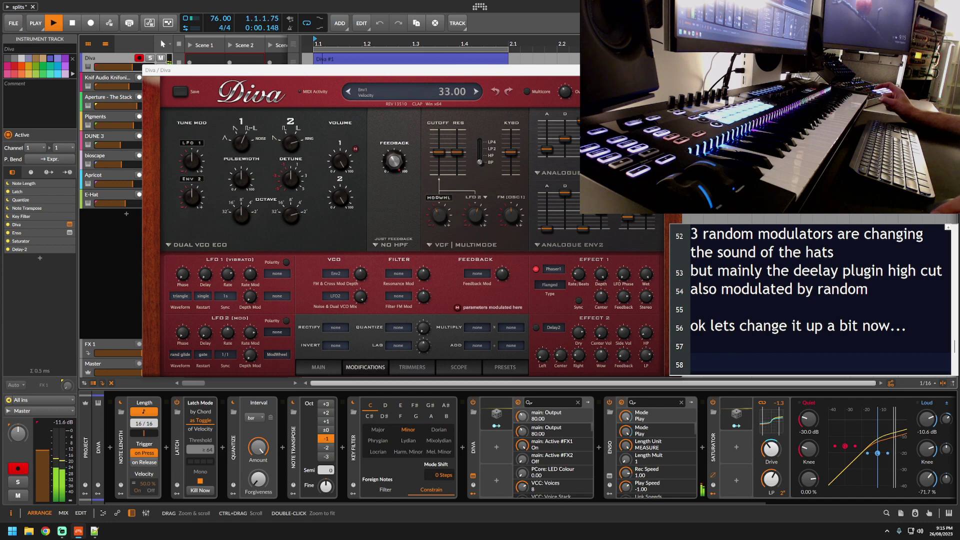
{"action": "left_click", "coordinate": [610, 476]}
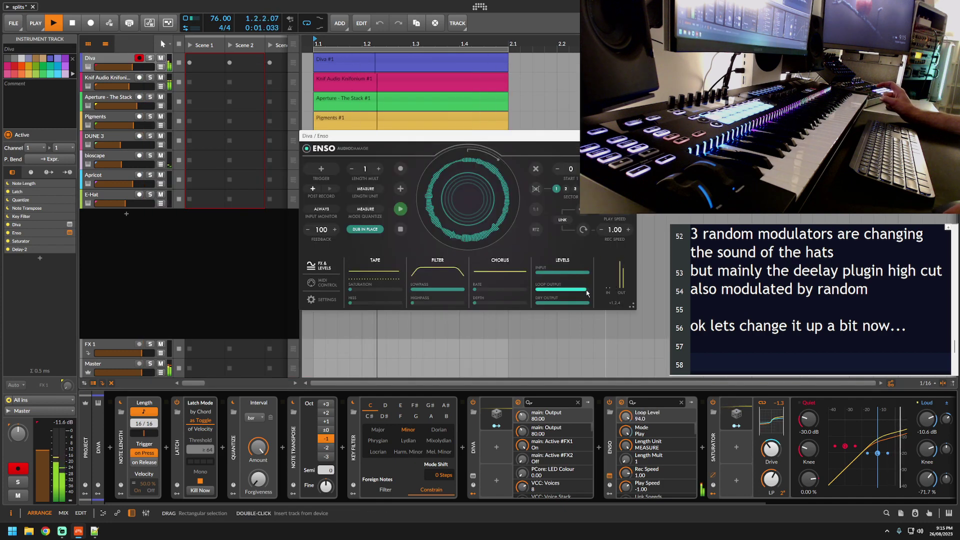
{"action": "left_click_drag", "start_coordinate": [586, 292], "coordinate": [534, 295]}
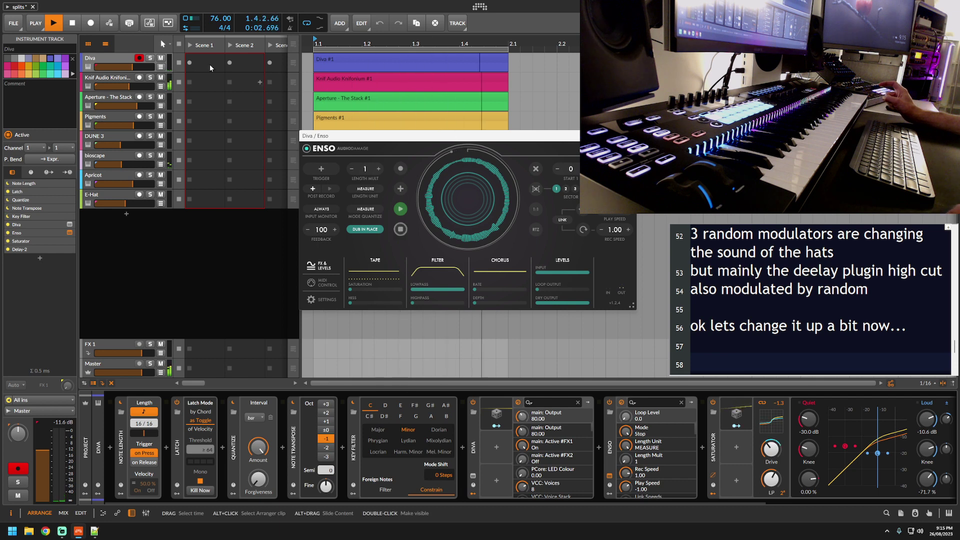
Open Enso on the Knif Audio Knifonium track and fade its loop output down to 0.
{"action": "left_click", "coordinate": [115, 77]}
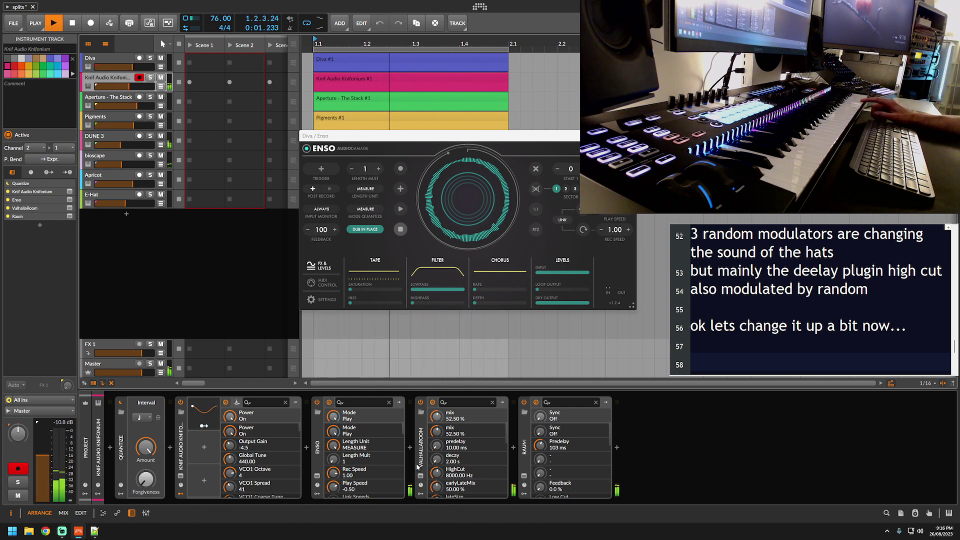
{"action": "left_click", "coordinate": [317, 478]}
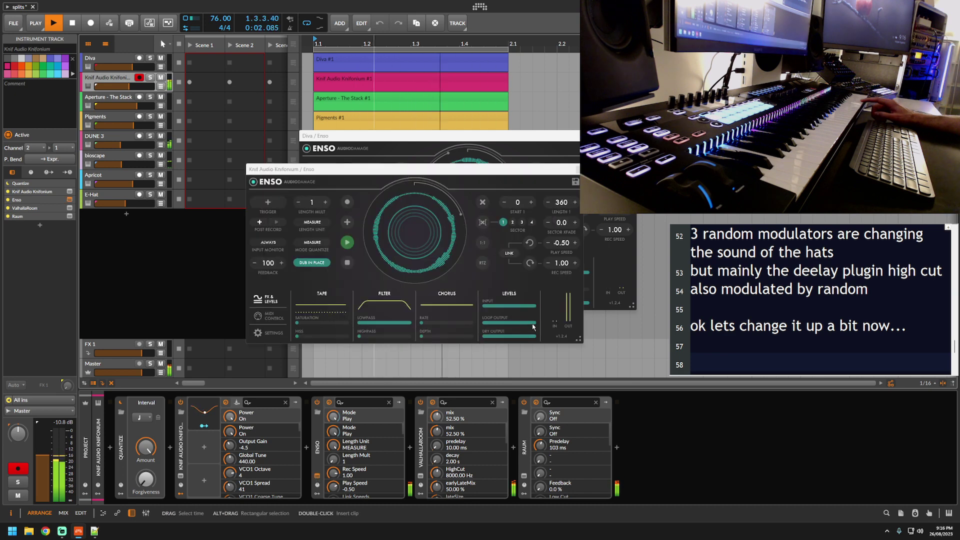
{"action": "left_click_drag", "start_coordinate": [533, 325], "coordinate": [531, 325]}
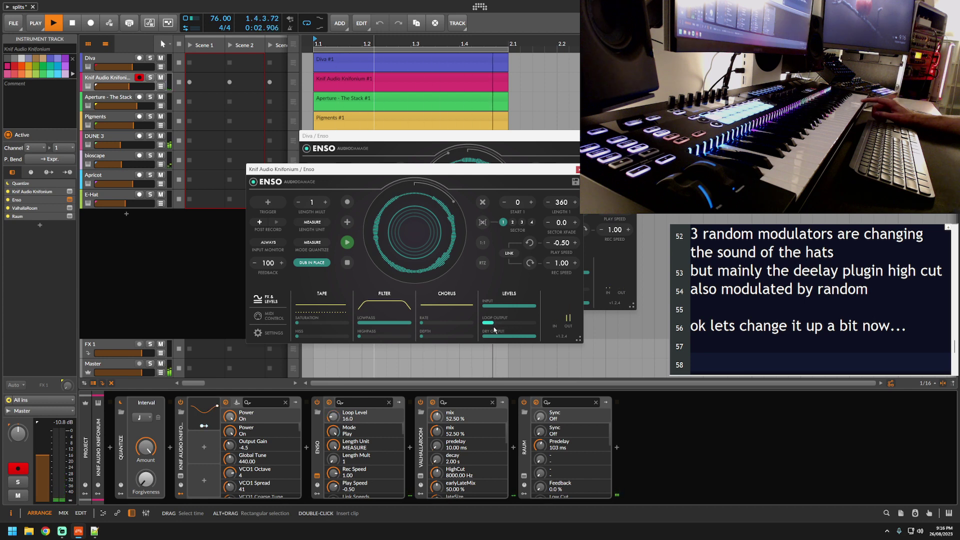
{"action": "left_click_drag", "start_coordinate": [494, 329], "coordinate": [488, 333]}
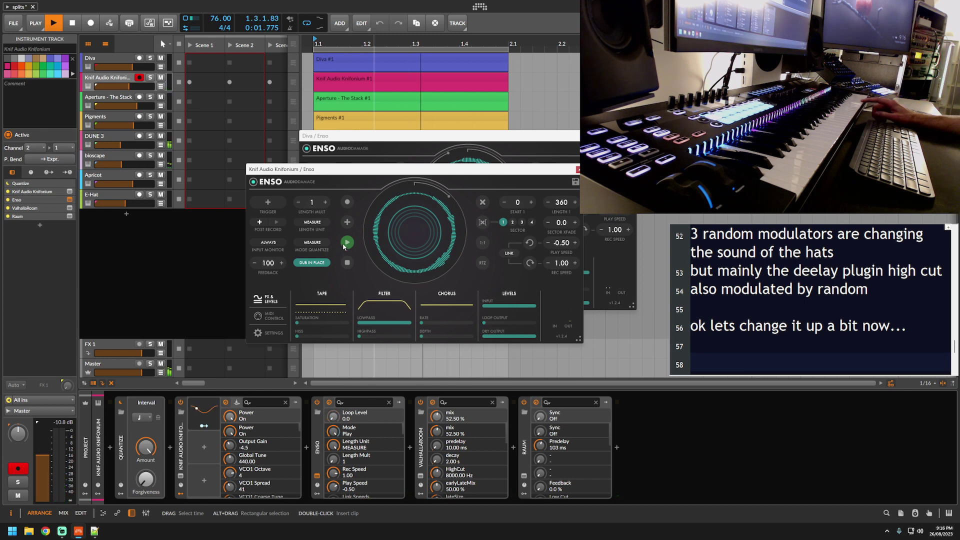
Stop the Knif Audio Knifonium loop in Enso and close both open Enso windows.
{"action": "left_click", "coordinate": [347, 263]}
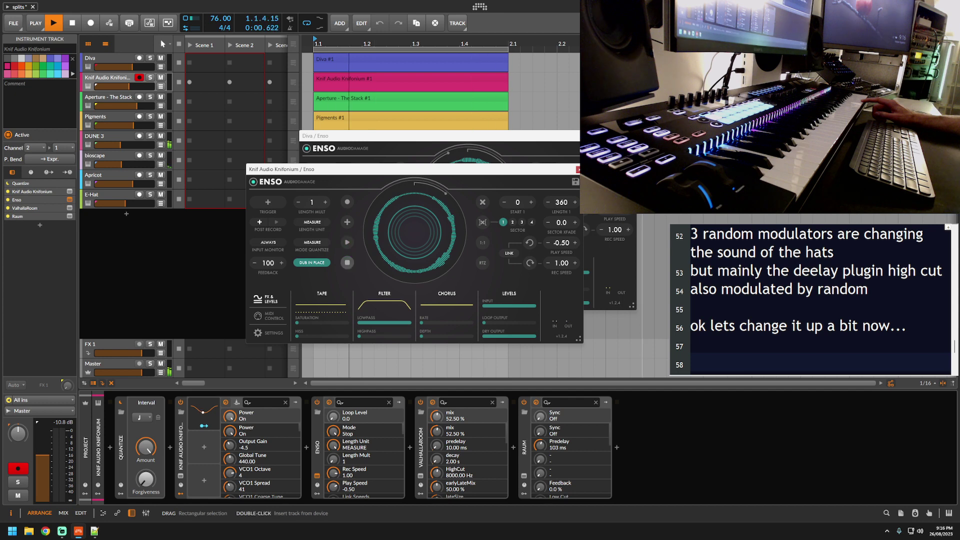
{"action": "left_click", "coordinate": [577, 170]}
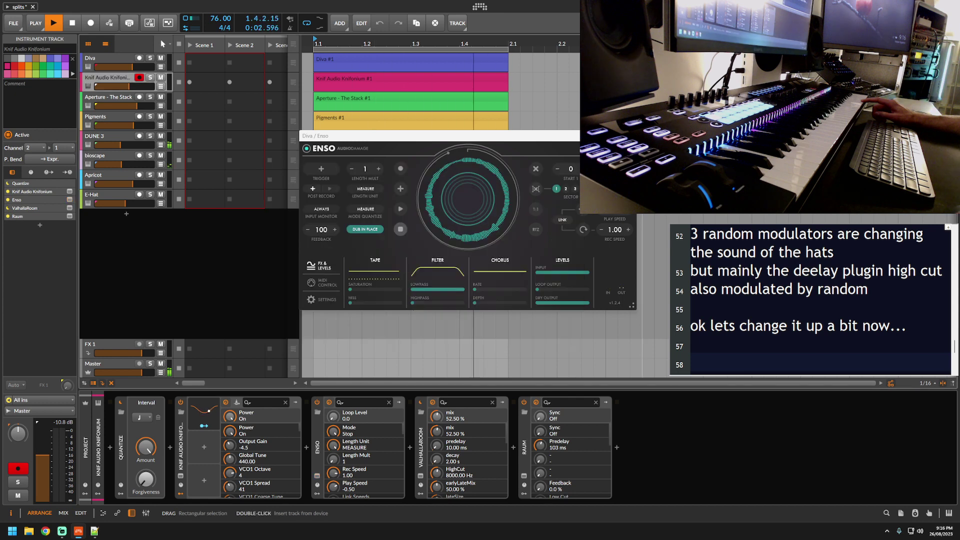
{"action": "left_click", "coordinate": [630, 136]}
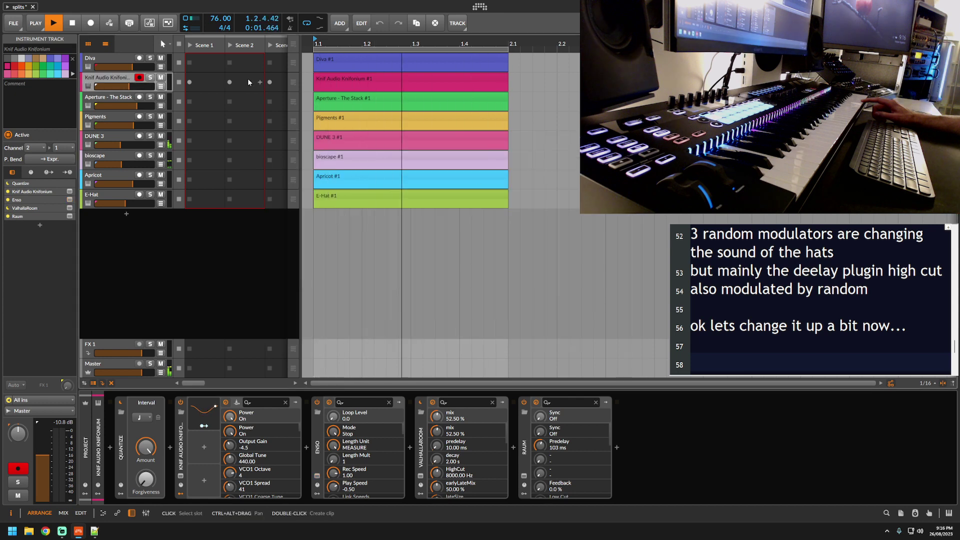
Select the bioscape track, write "the asmr sounds come from bioscape by luftrum" in the notes, and open its Kontakt 7 instrument.
{"action": "left_click", "coordinate": [100, 155]}
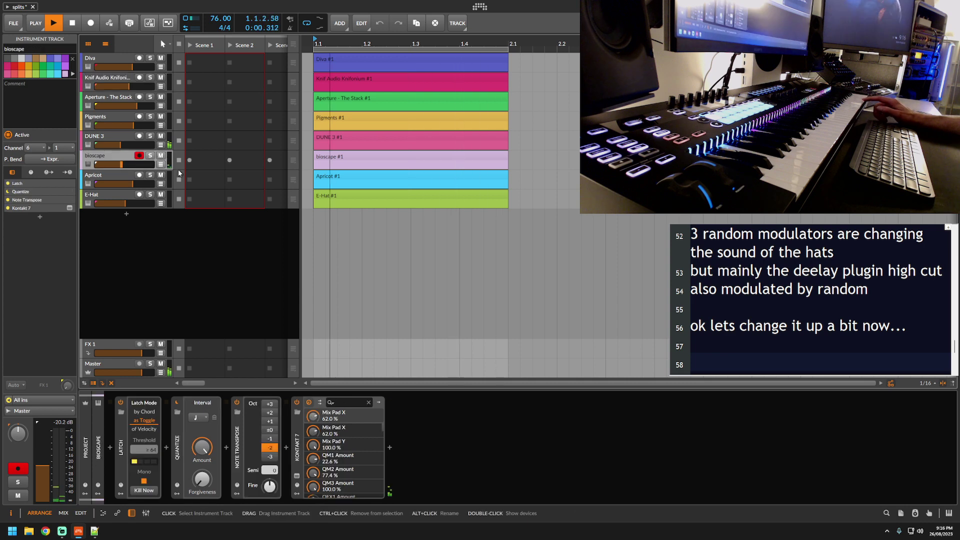
{"action": "left_click", "coordinate": [779, 356]}
{"action": "type", "text": "t"}
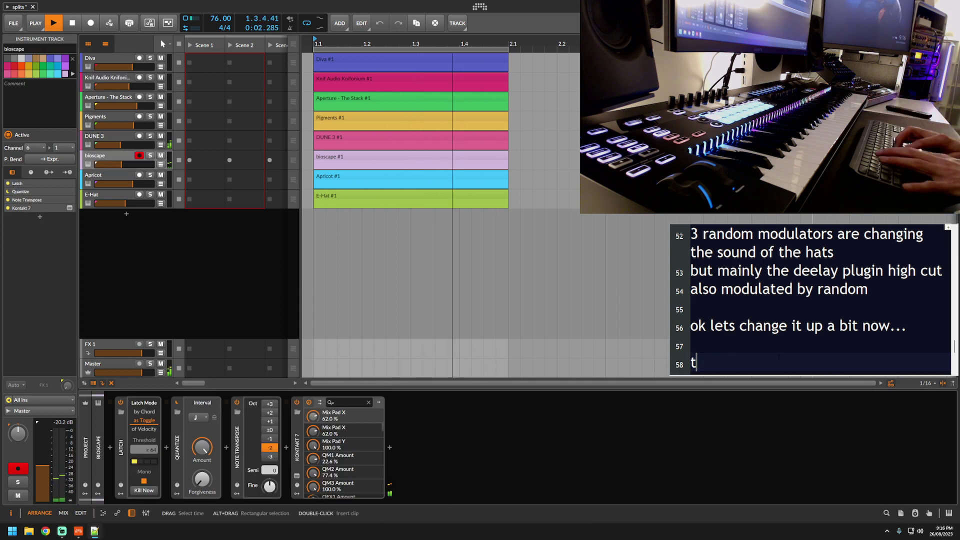
{"action": "type", "text": "he asmr sounds "}
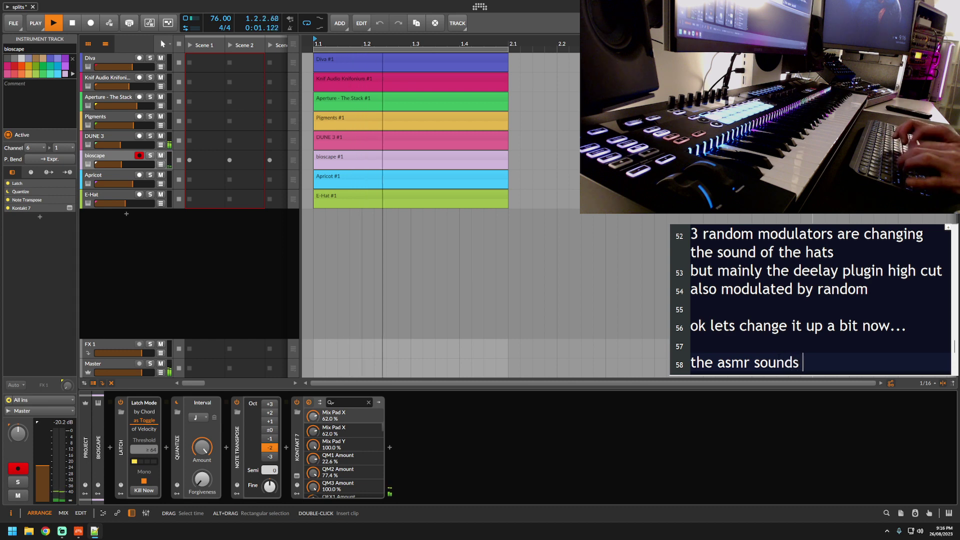
{"action": "type", "text": "come from biosca"}
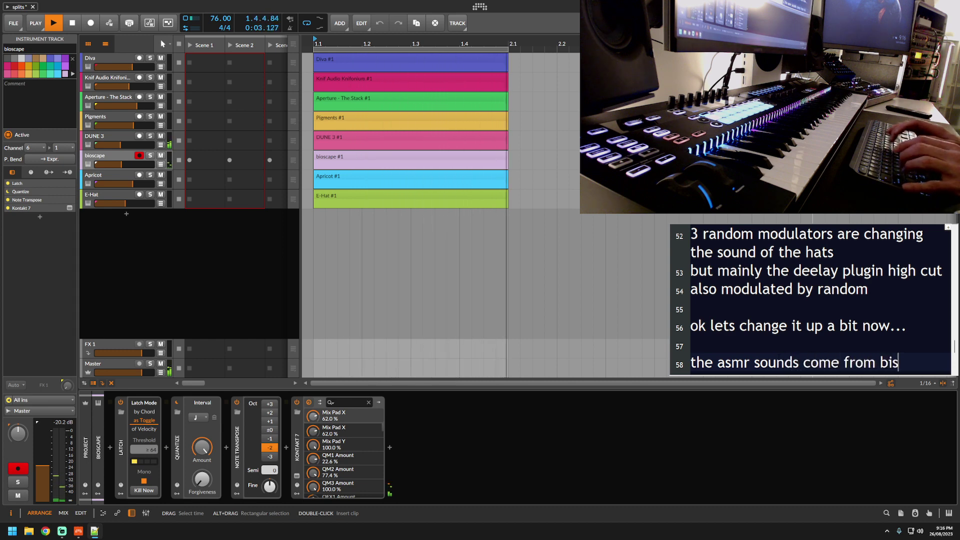
{"action": "type", "text": "pe by luftrum"}
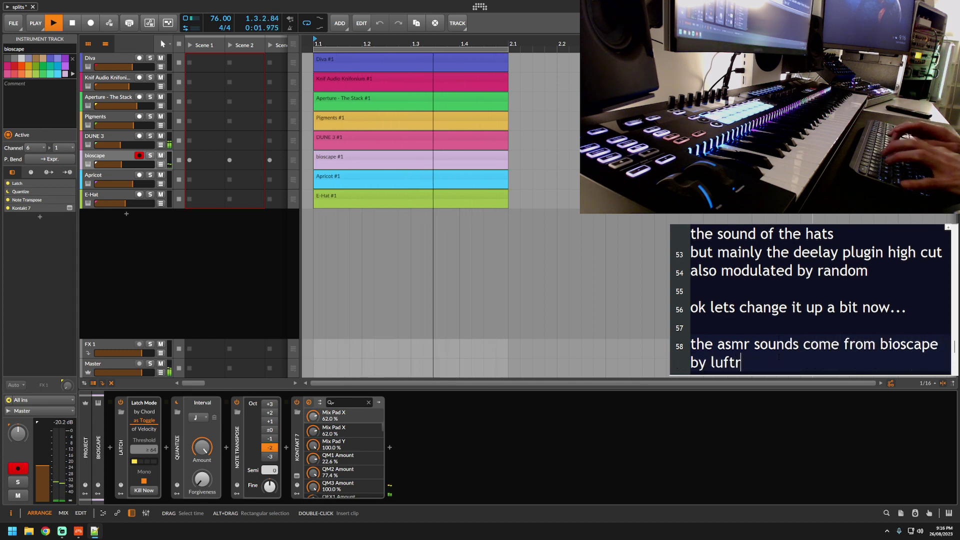
{"action": "left_click", "coordinate": [296, 477]}
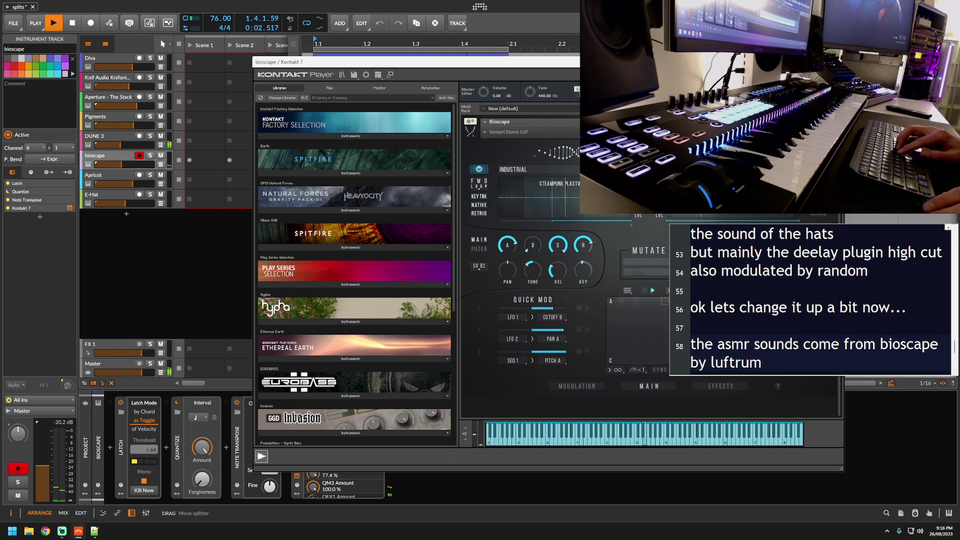
Return to the notes and, after a blank line, add the line "the twinkly arp is dune 3".
{"action": "left_click", "coordinate": [798, 366]}
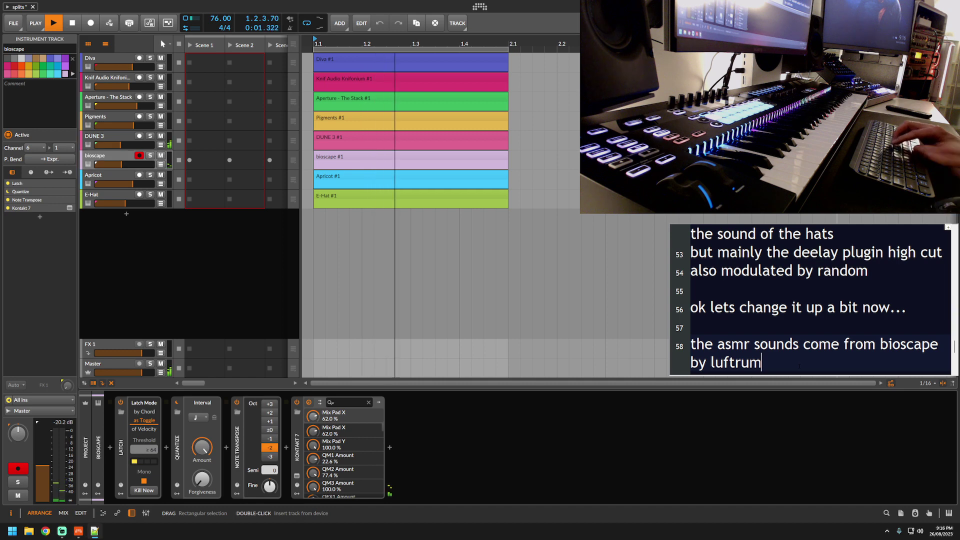
{"action": "key", "text": "Return"}
{"action": "key", "text": "Return"}
{"action": "type", "text": "the twinkl"}
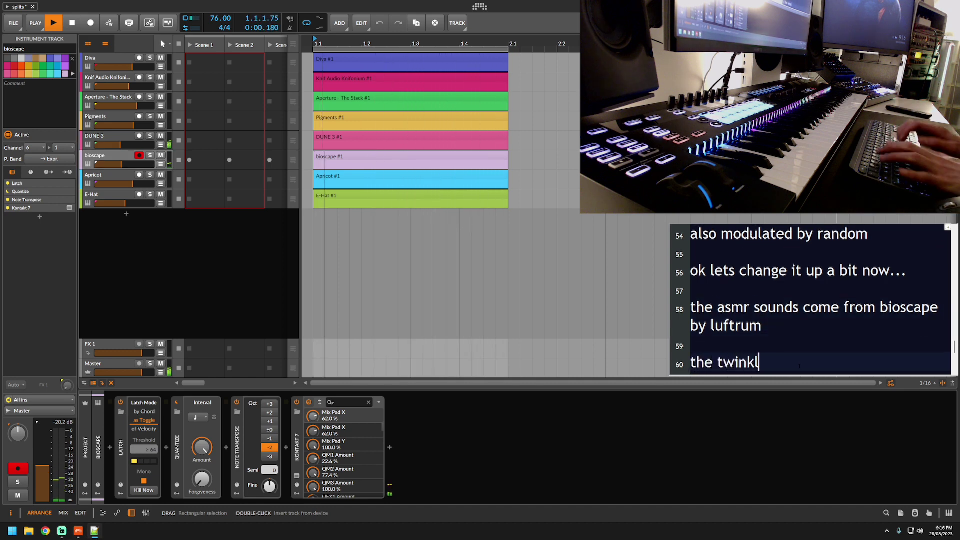
{"action": "type", "text": "y arp is dune "}
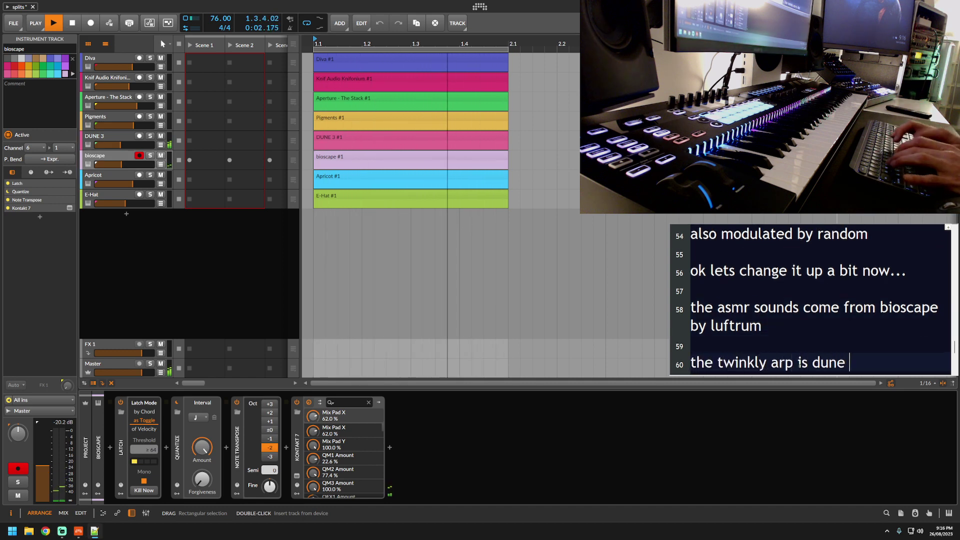
{"action": "type", "text": "3"}
{"action": "key", "text": "Return"}
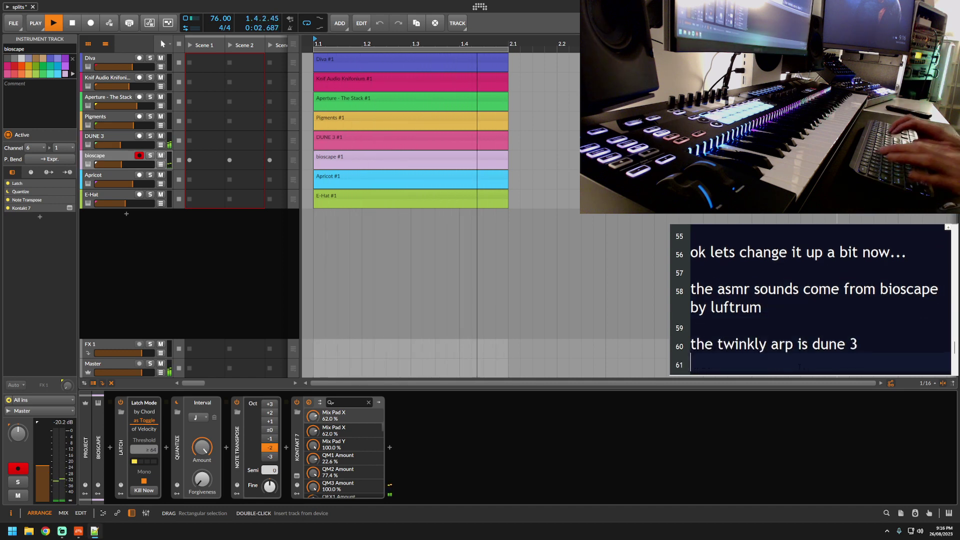
Select the DUNE 3 track and open the DUNE 3 synth window from its device chain.
{"action": "left_click", "coordinate": [105, 141]}
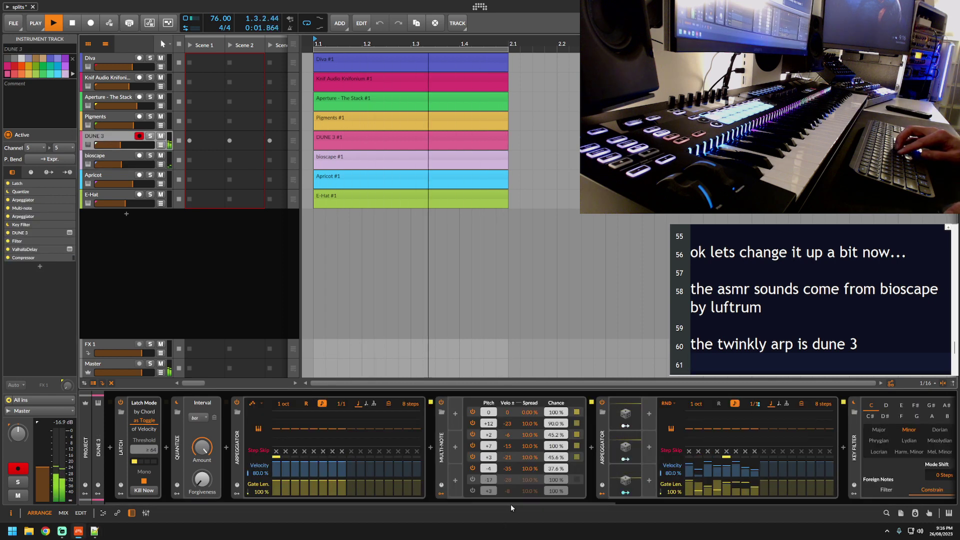
{"action": "left_click_drag", "start_coordinate": [511, 504], "coordinate": [745, 506]}
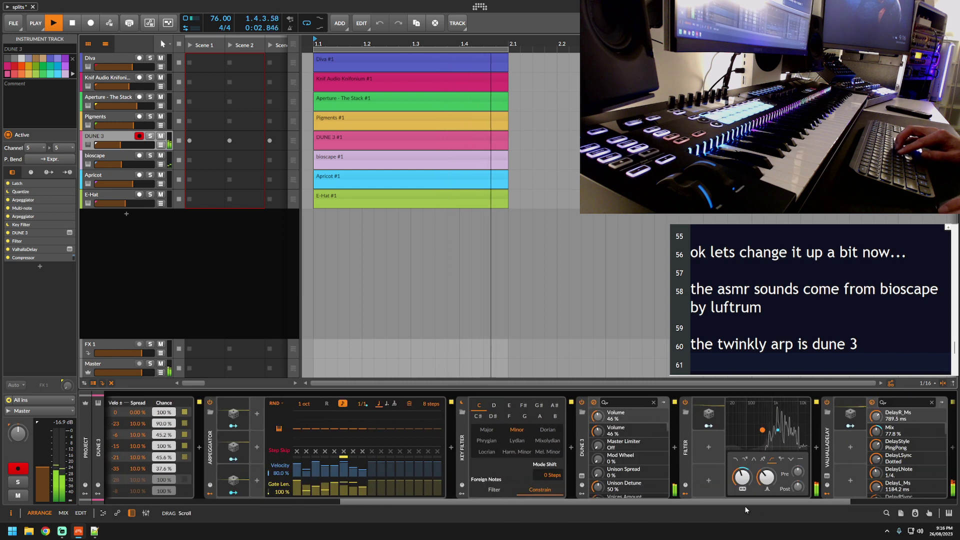
{"action": "left_click", "coordinate": [582, 476]}
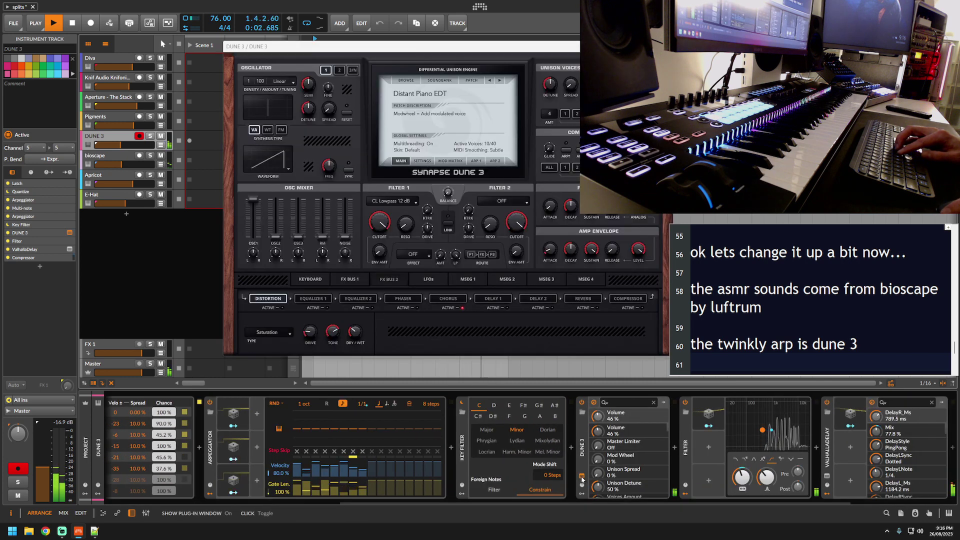
Add the line "tricky stuff happening here, 2 arps" to the notes.
{"action": "left_click", "coordinate": [872, 344]}
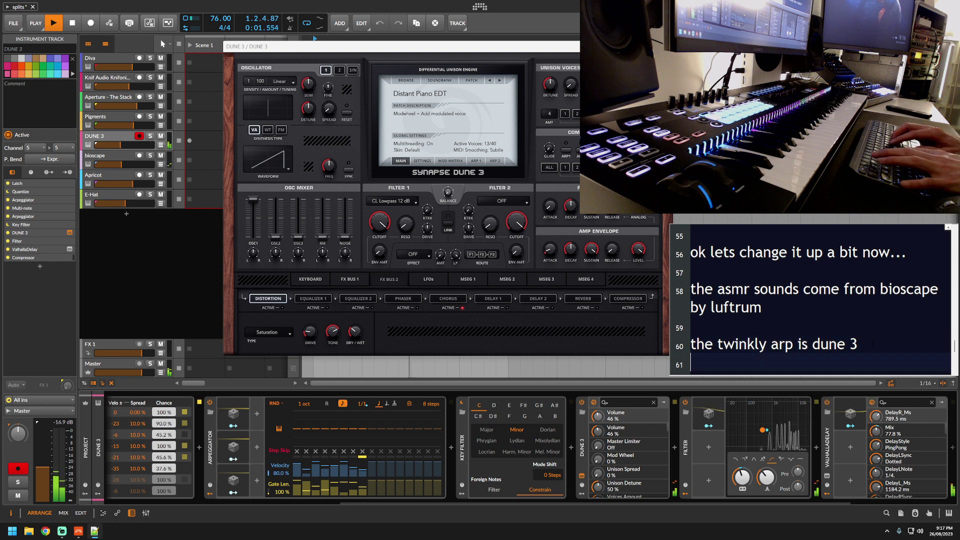
{"action": "type", "text": "tricky st"}
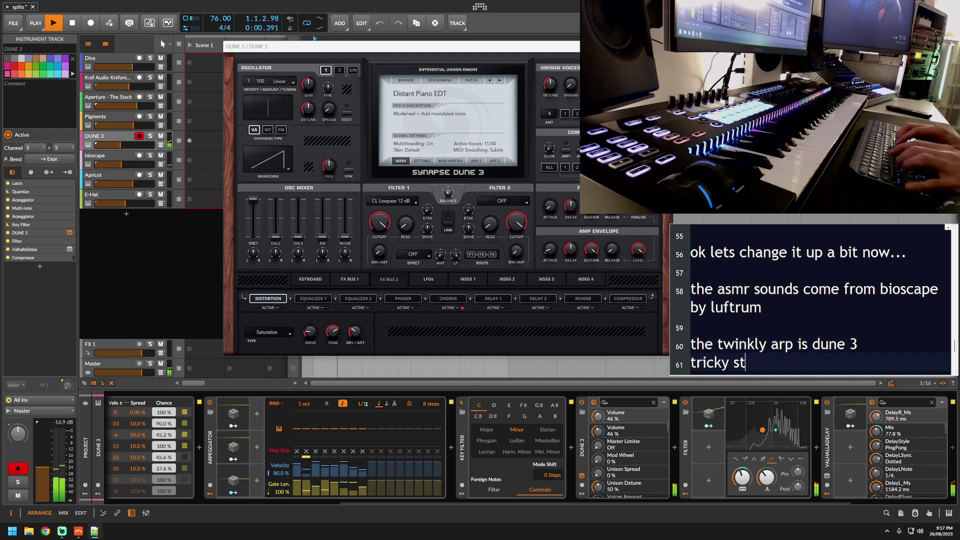
{"action": "type", "text": "uff happening here,"}
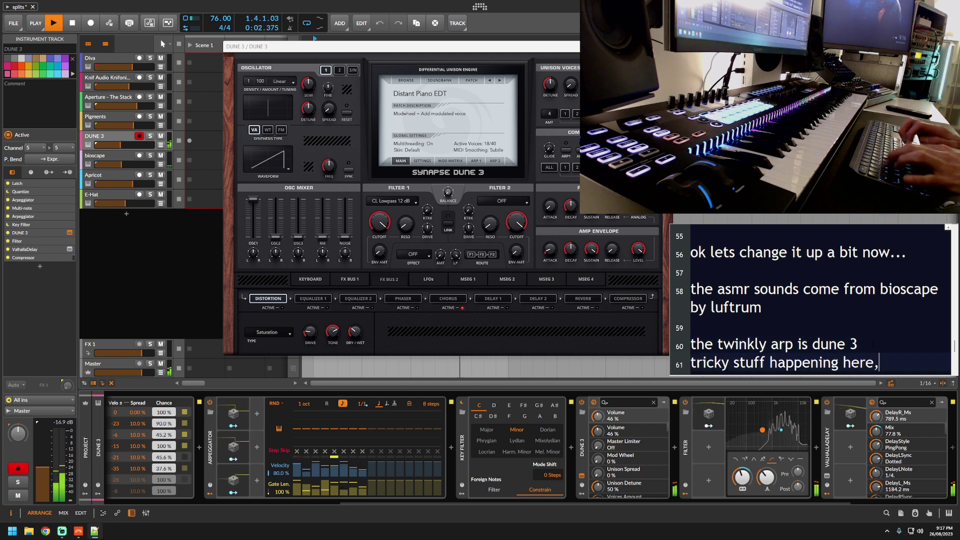
{"action": "type", "text": " 2 arps"}
{"action": "key", "text": "Return"}
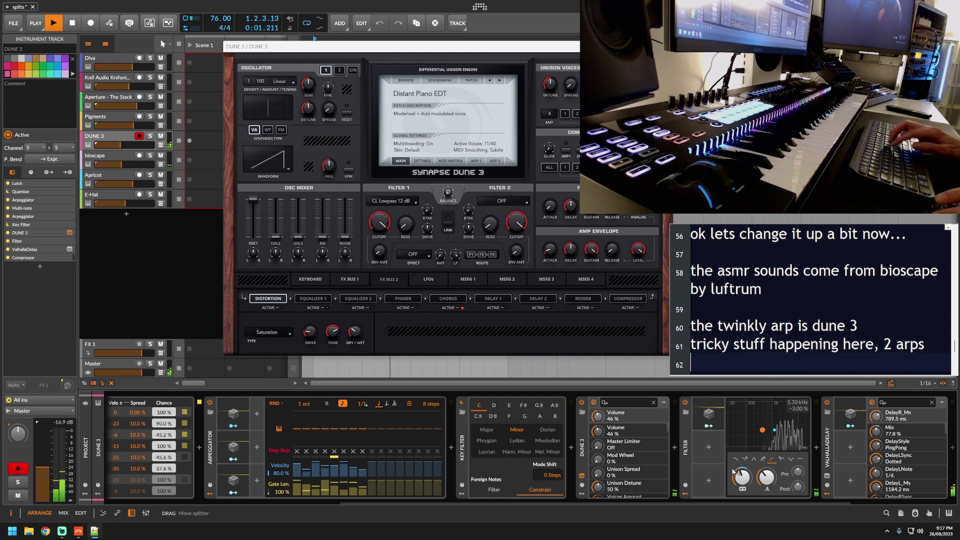
Show the start of the DUNE 3 device chain and write "the latched note is triggering the first arp" in the notes.
{"action": "left_click_drag", "start_coordinate": [624, 502], "coordinate": [391, 513]}
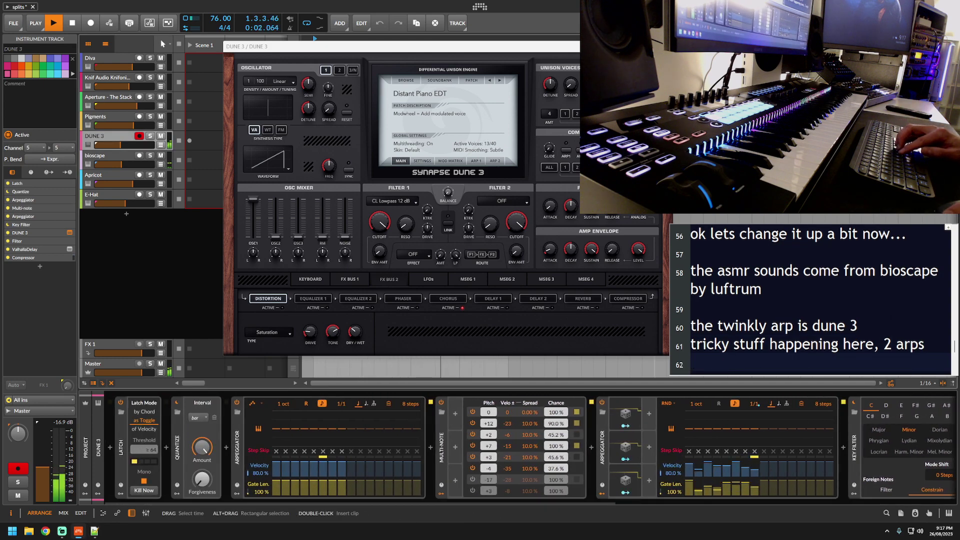
{"action": "type", "text": "the firs"}
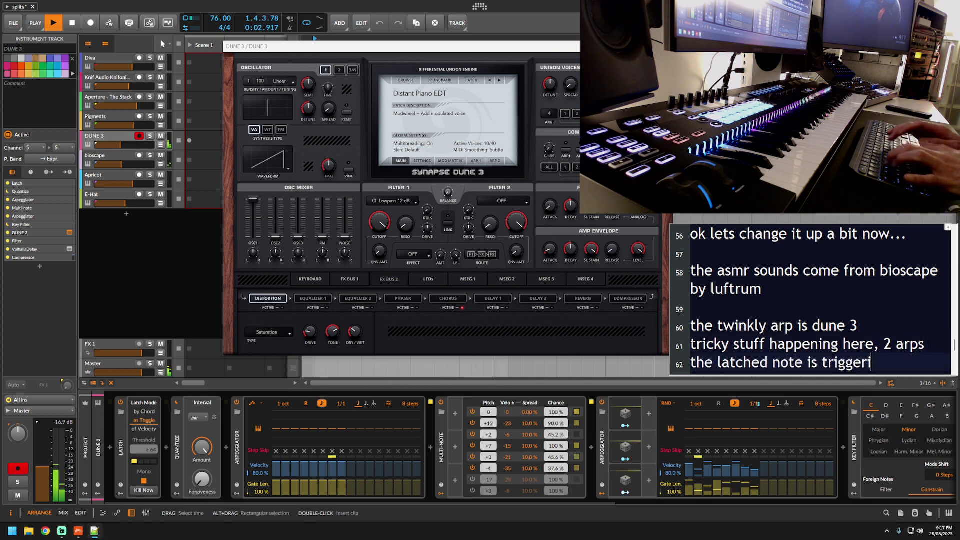
{"action": "type", "text": "t ar"}
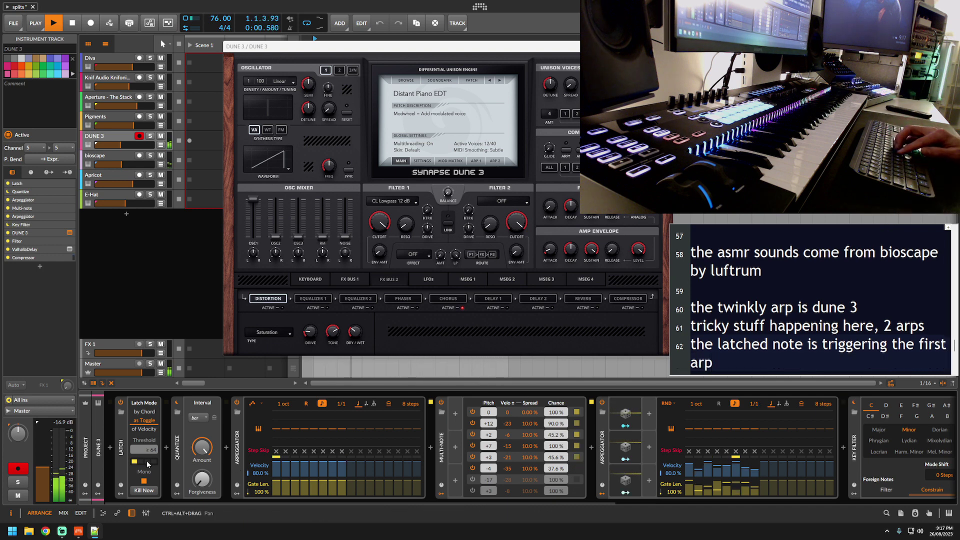
{"action": "type", "text": "p"}
{"action": "key", "text": "Return"}
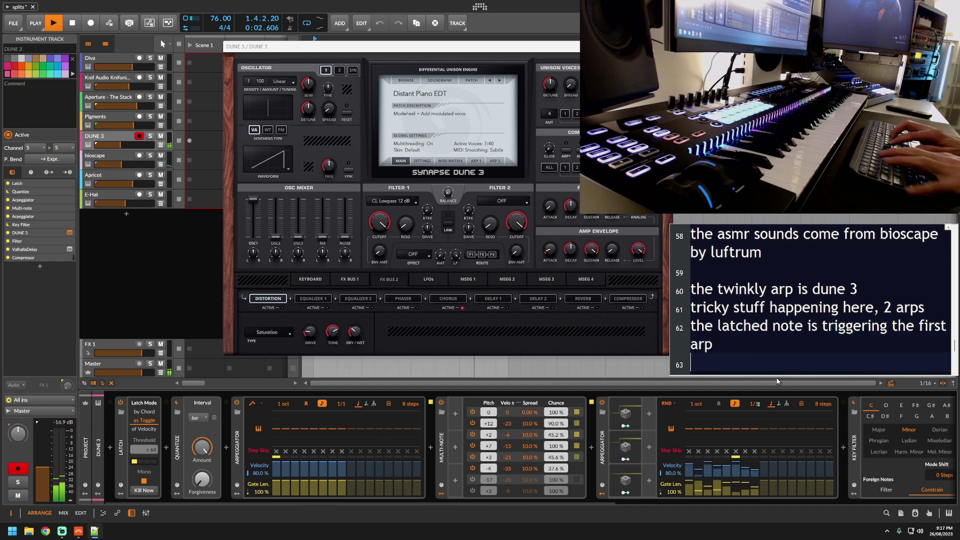
Add the note lines "this hits the multi note" and "with chance on all the notes".
{"action": "type", "text": "this hits the m"}
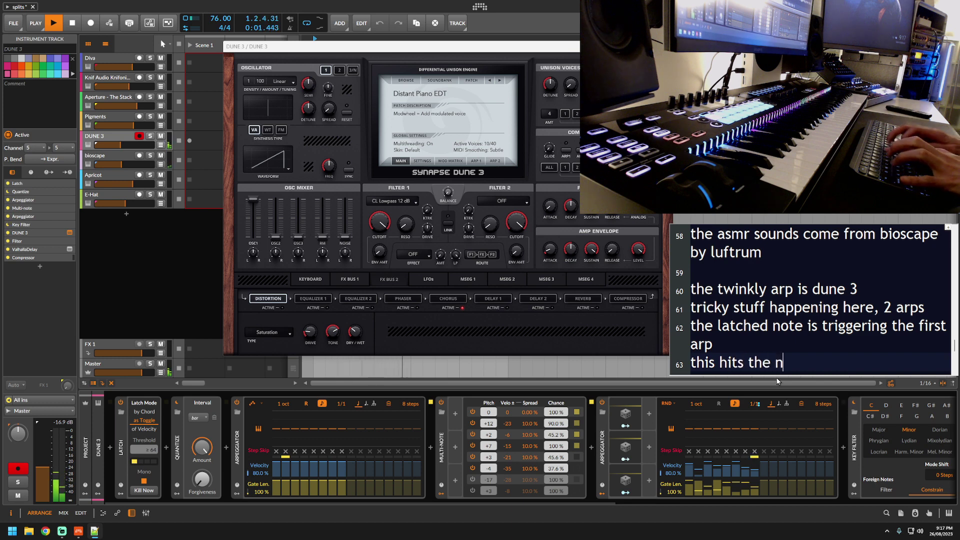
{"action": "type", "text": "ulti note"}
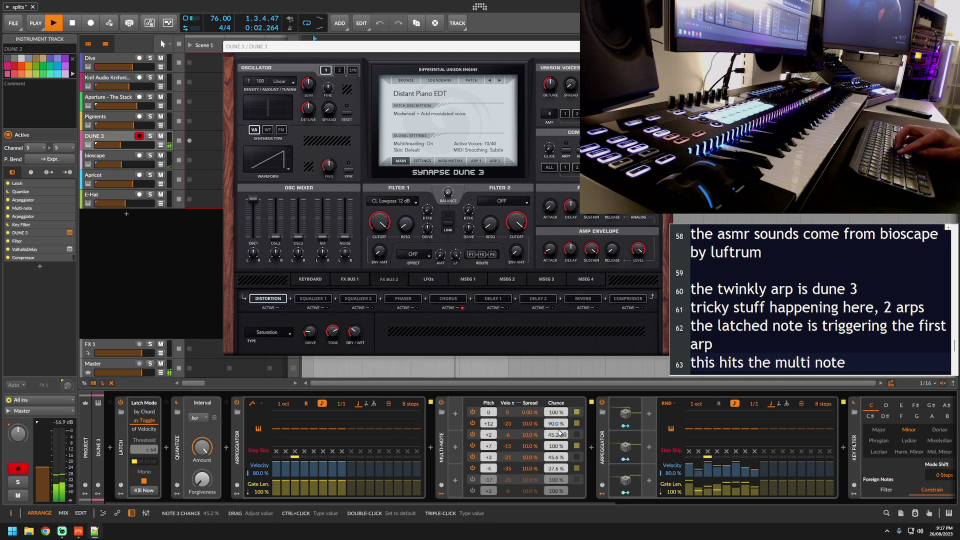
{"action": "key", "text": "Return"}
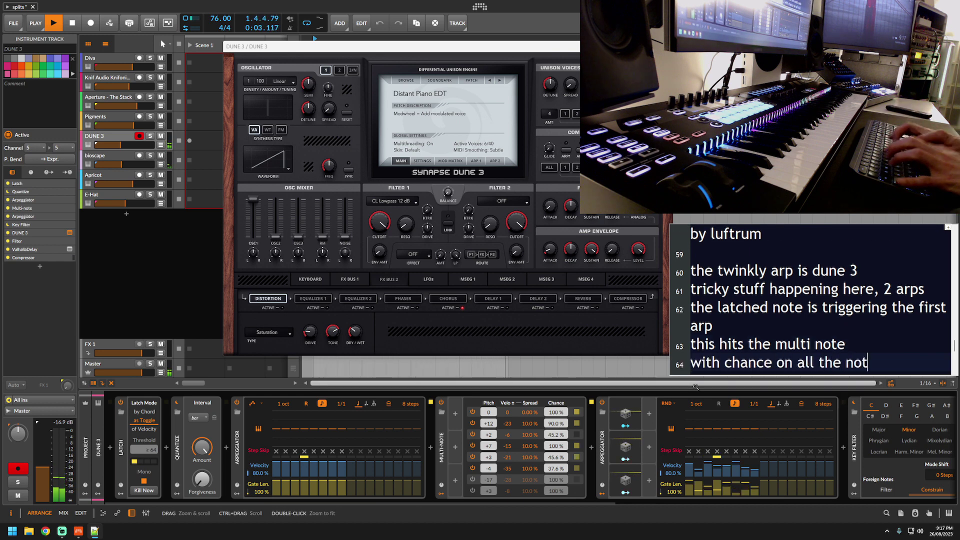
{"action": "type", "text": "with chance on all the notes"}
{"action": "key", "text": "Return"}
Add note lines "that sends a chord to the second arp", "the second arp has lots of random modulation" and "into a key filter to keep it in c minor".
{"action": "type", "text": "t"}
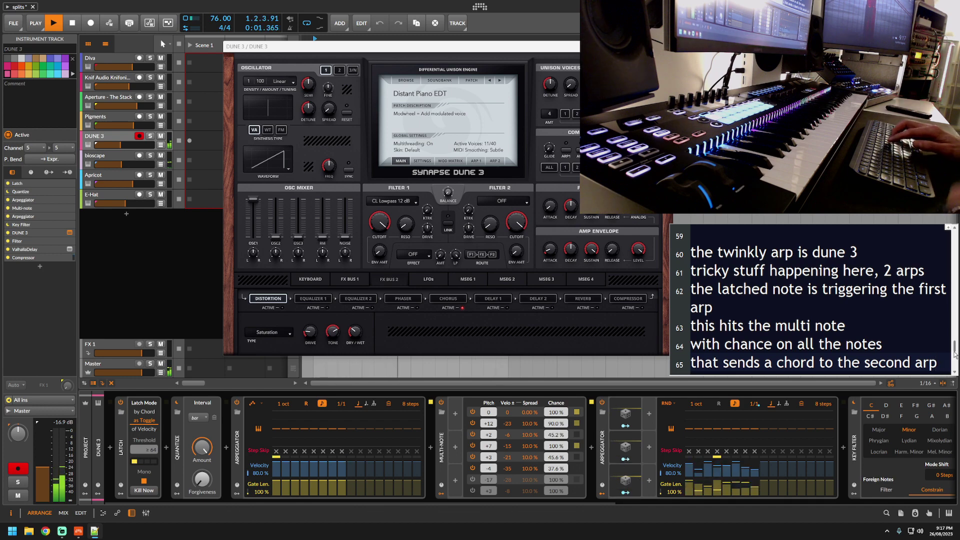
{"action": "key", "text": "Return"}
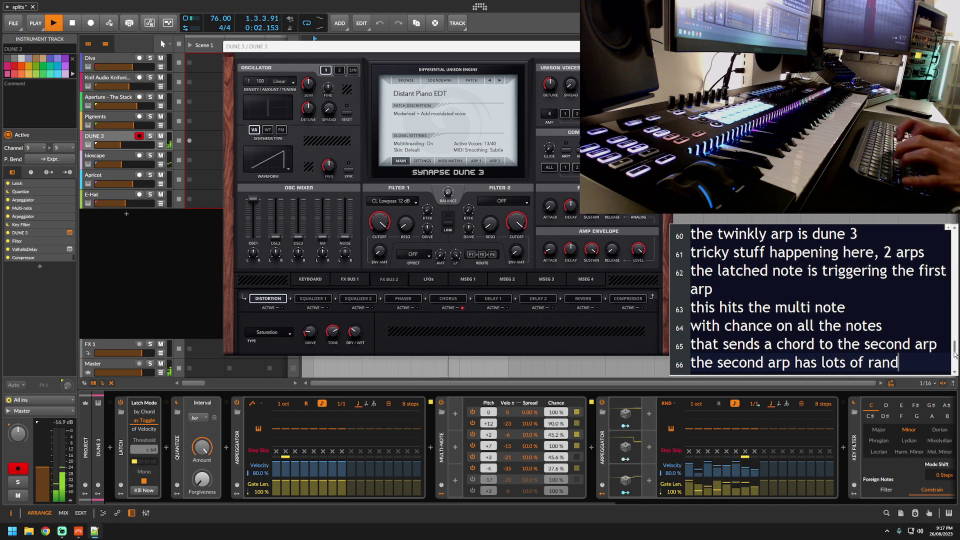
{"action": "type", "text": "the second arp has lots of random modulation"}
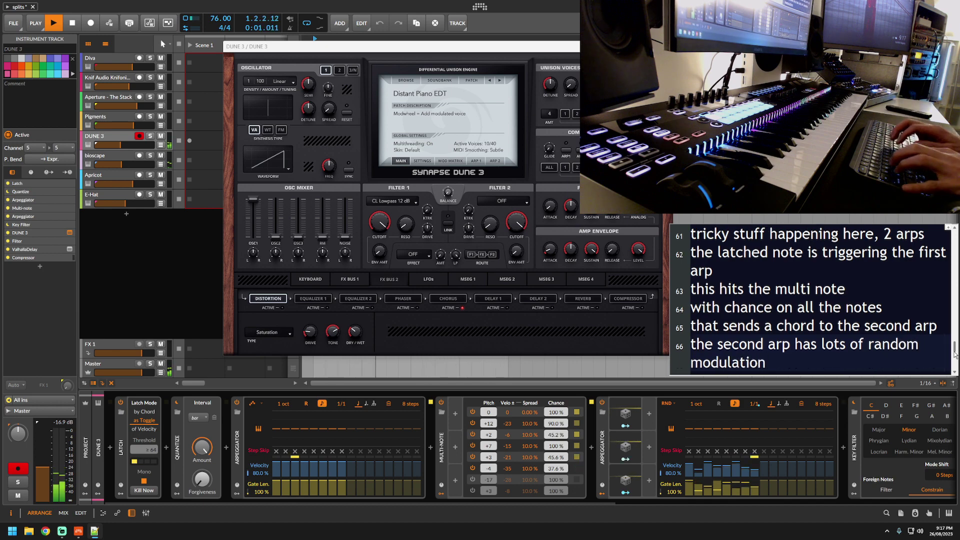
{"action": "key", "text": "Return"}
{"action": "type", "text": "int"}
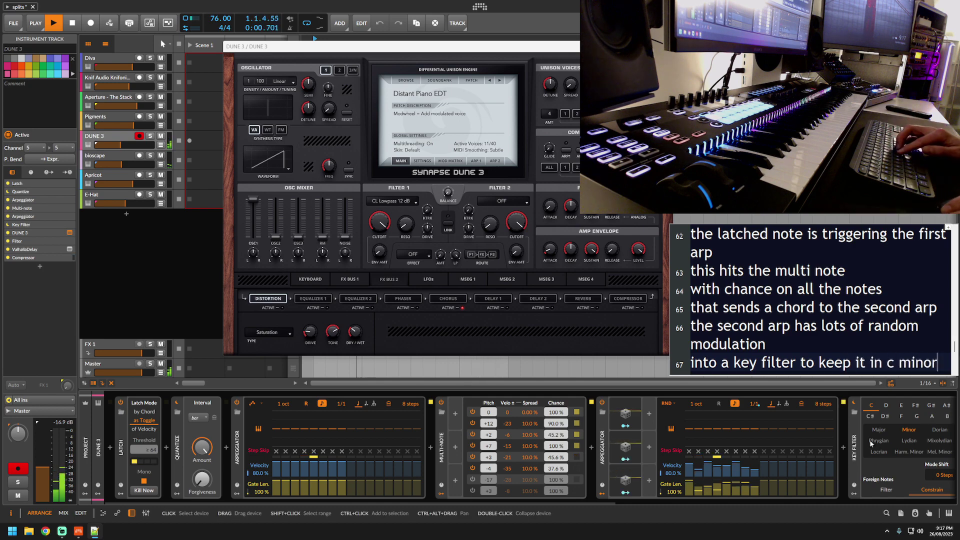
Open ValhallaDelay on the DUNE 3 track and add the note line "then into a modulated valhalla delay".
{"action": "left_click_drag", "start_coordinate": [576, 504], "coordinate": [921, 505]}
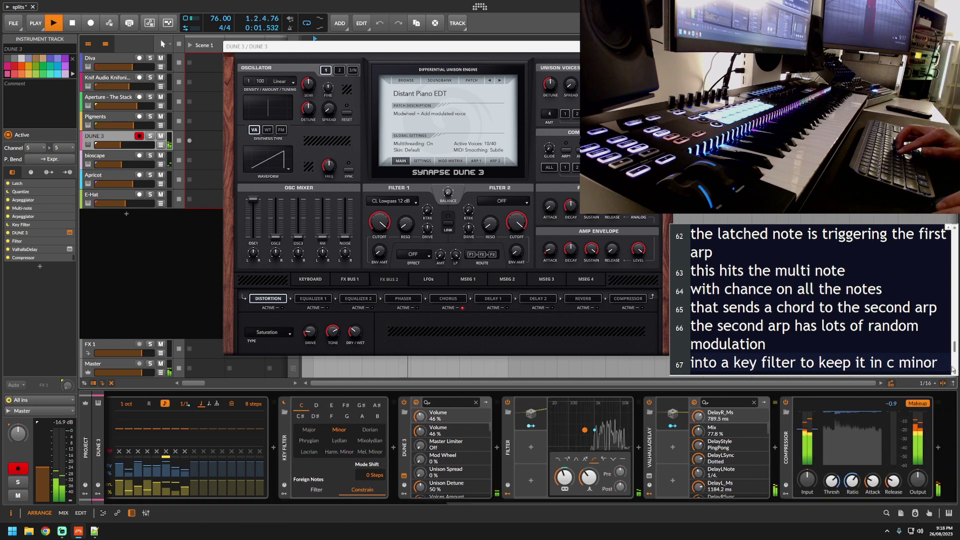
{"action": "left_click", "coordinate": [650, 476]}
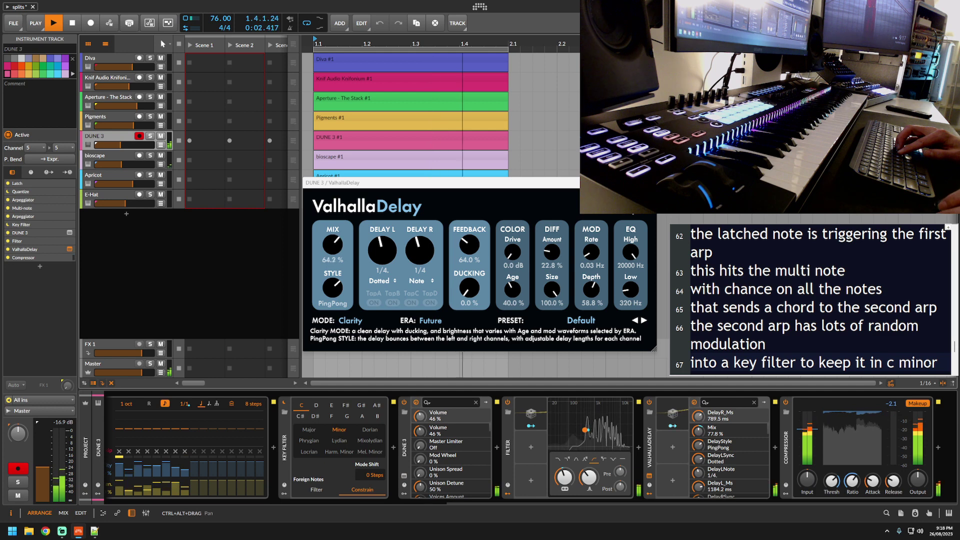
{"action": "key", "text": "Return"}
{"action": "type", "text": "then"}
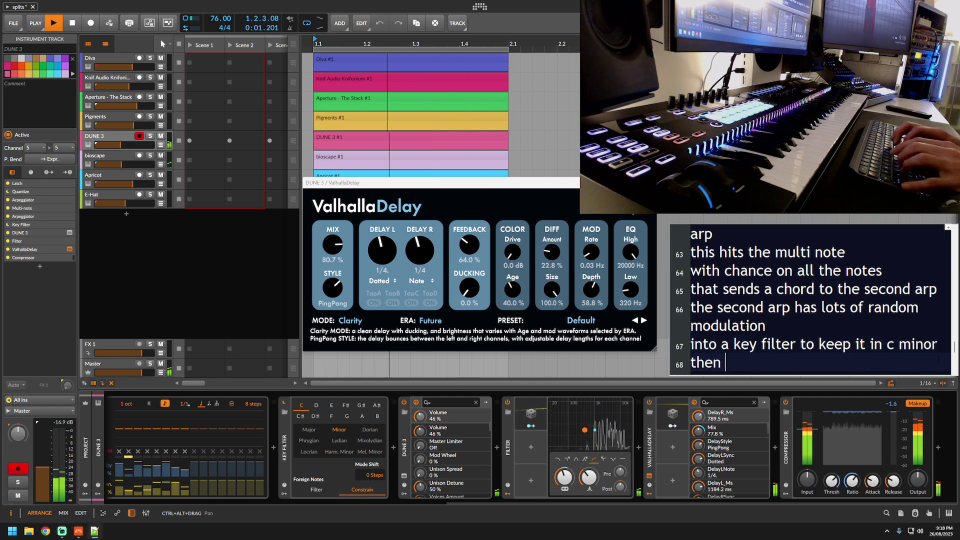
{"action": "type", "text": " into a modulated valhalla delay"}
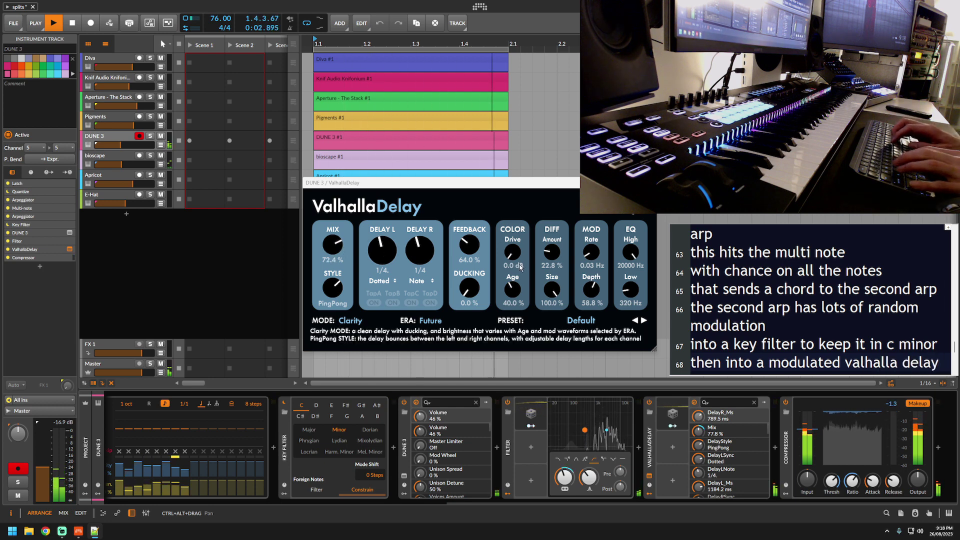
Add the note line "ok lets bring in a bass arp".
{"action": "key", "text": "Return"}
{"action": "type", "text": "ok let"}
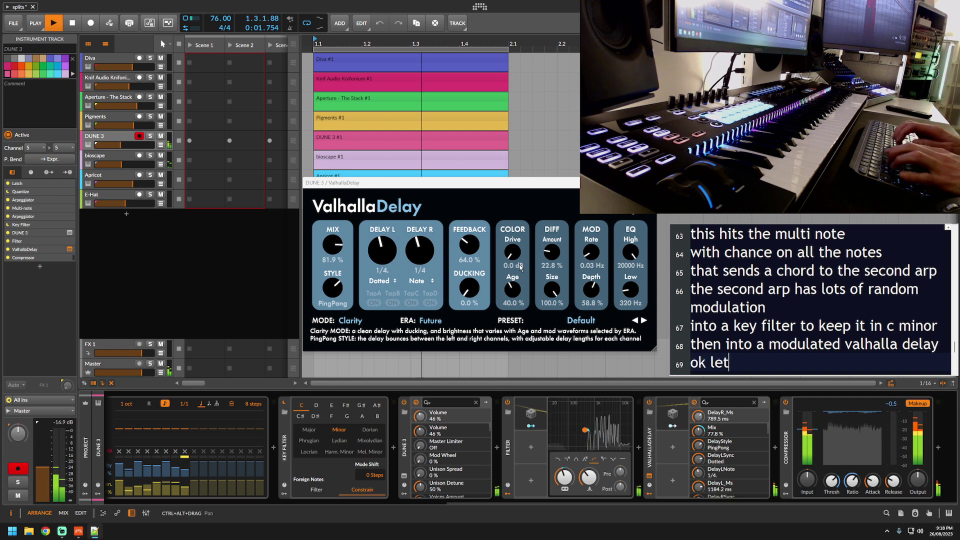
{"action": "type", "text": "s bring in a bas"}
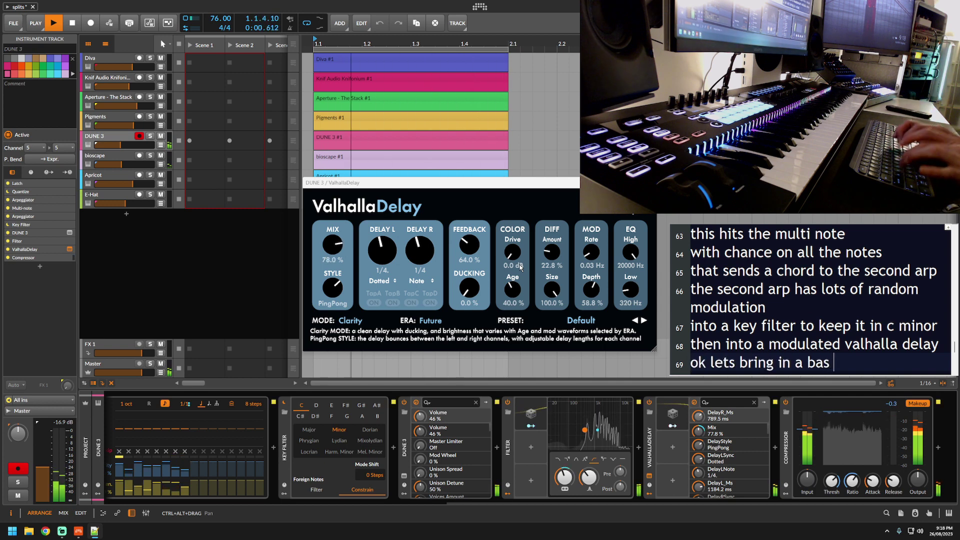
{"action": "type", "text": "s arp"}
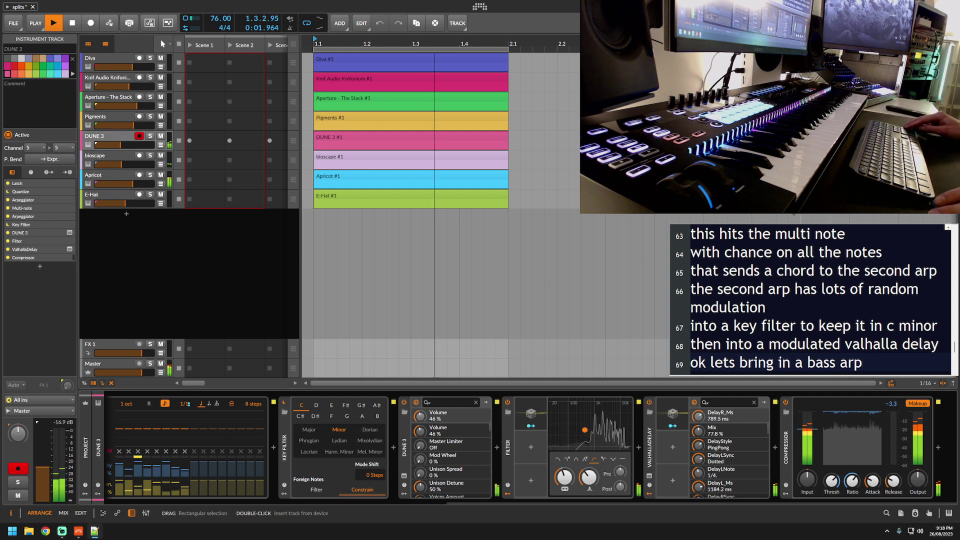
Add the note line "a bit loud, its velocity sensitive" and lower the Apricot track's volume to about -7.5 dB.
{"action": "type", "text": "a bit"}
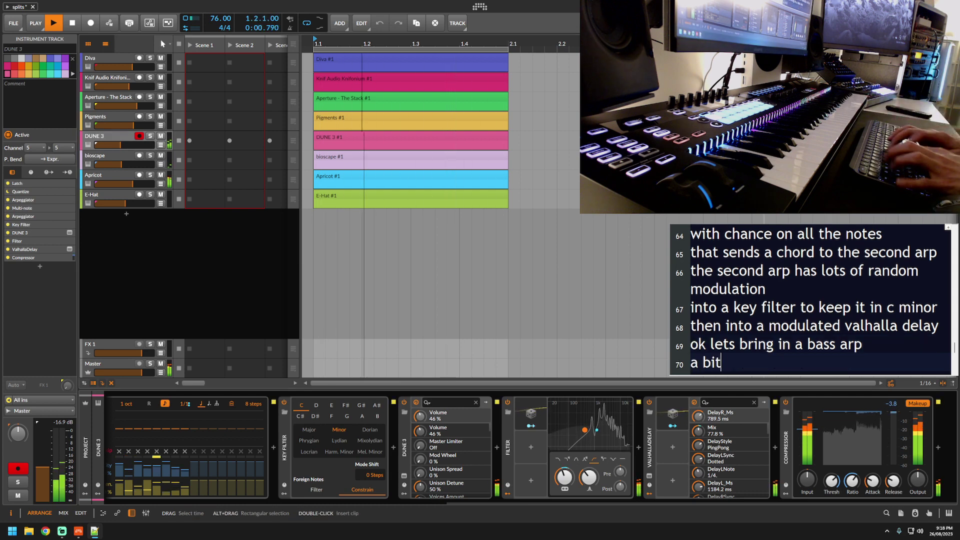
{"action": "type", "text": " loud, its"}
{"action": "key", "text": "BackSpace"}
{"action": "key", "text": "BackSpace"}
{"action": "key", "text": "BackSpace"}
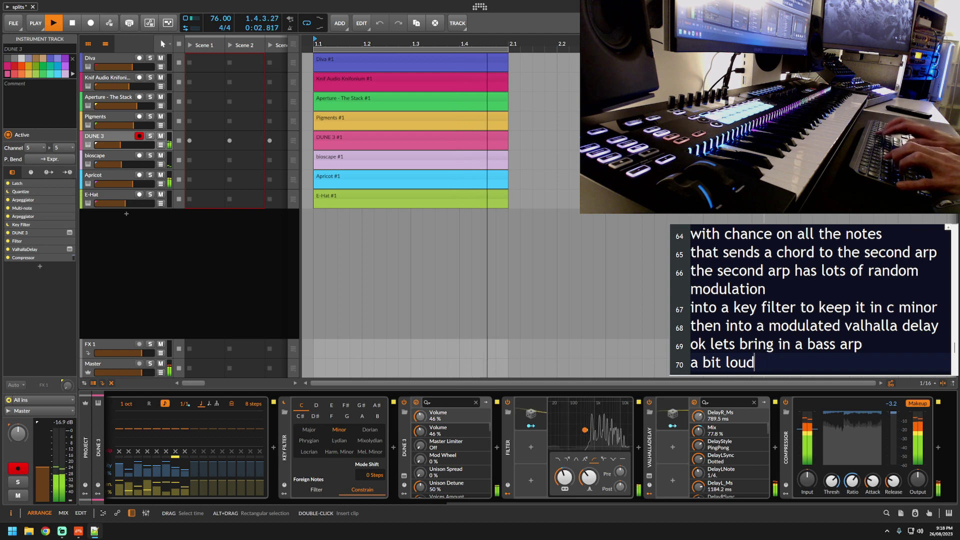
{"action": "type", "text": ", its velocity ce"}
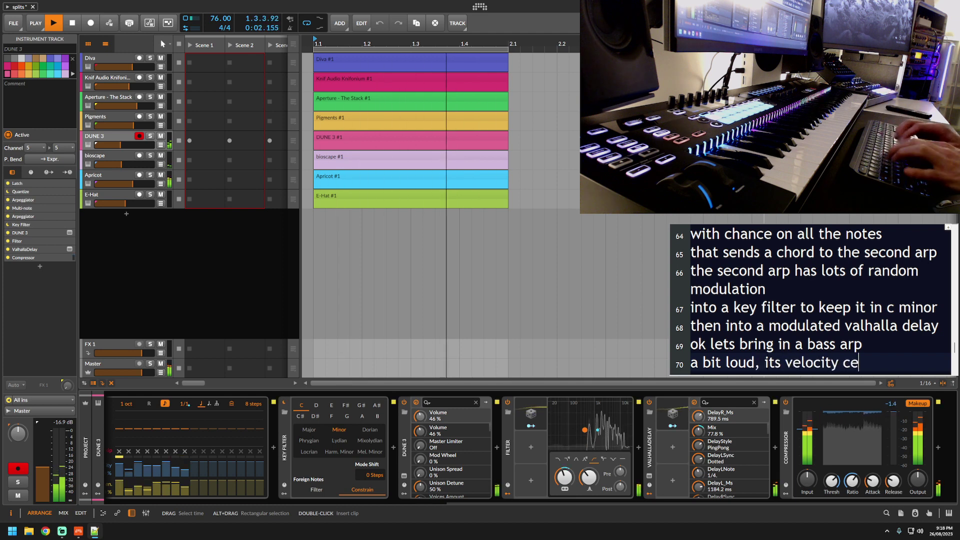
{"action": "key", "text": "BackSpace"}
{"action": "key", "text": "BackSpace"}
{"action": "type", "text": "sensitive"}
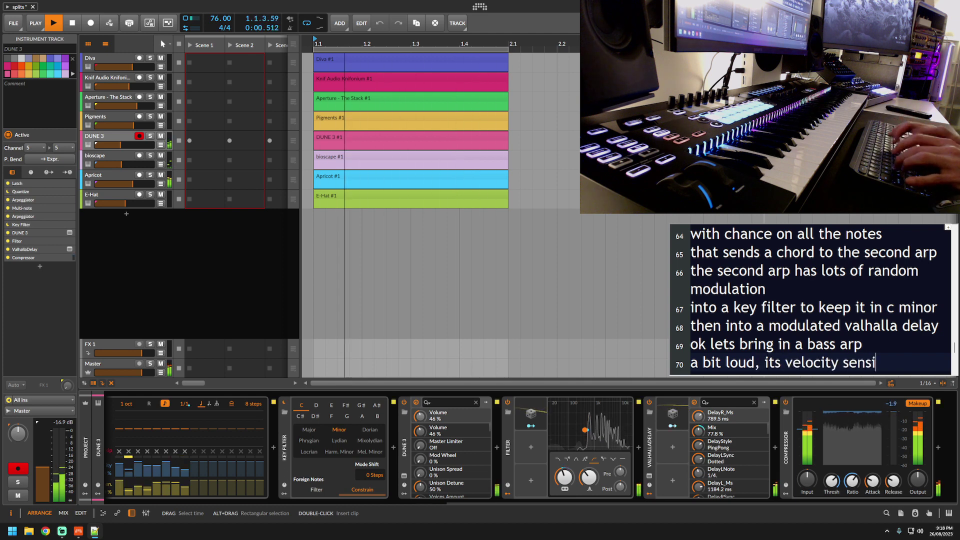
{"action": "left_click", "coordinate": [110, 174]}
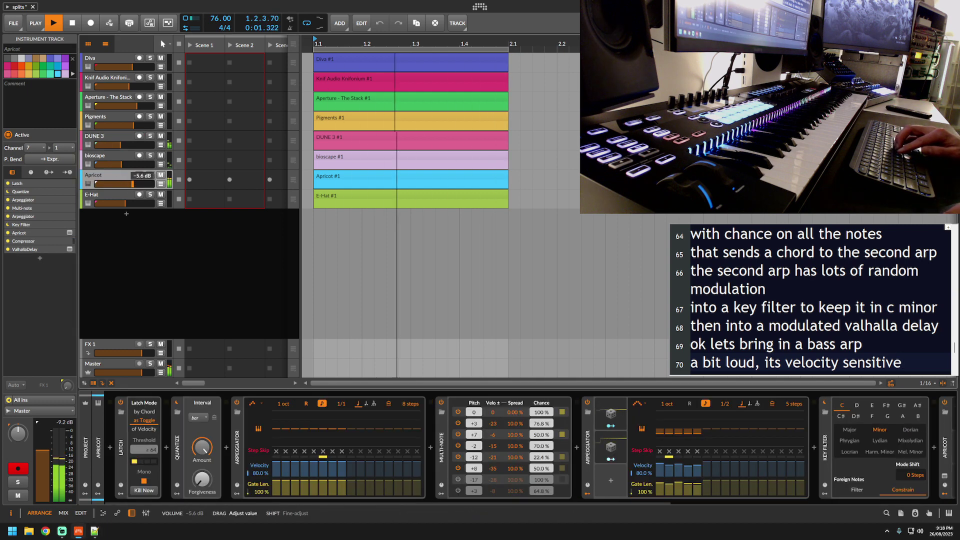
{"action": "left_click_drag", "start_coordinate": [132, 184], "coordinate": [131, 183]}
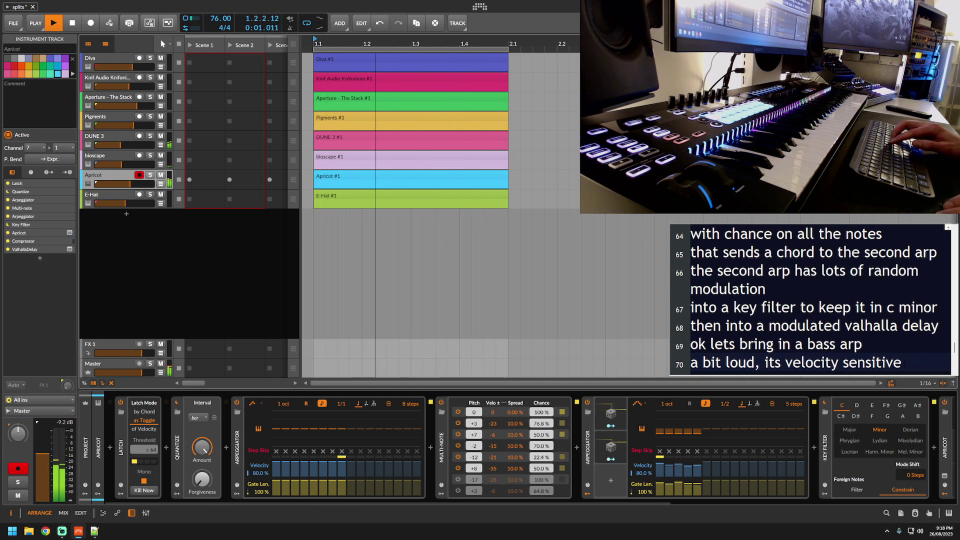
Add the note line "same double arp trick happening with the bass arp".
{"action": "key", "text": "Return"}
{"action": "type", "text": "sa,e"}
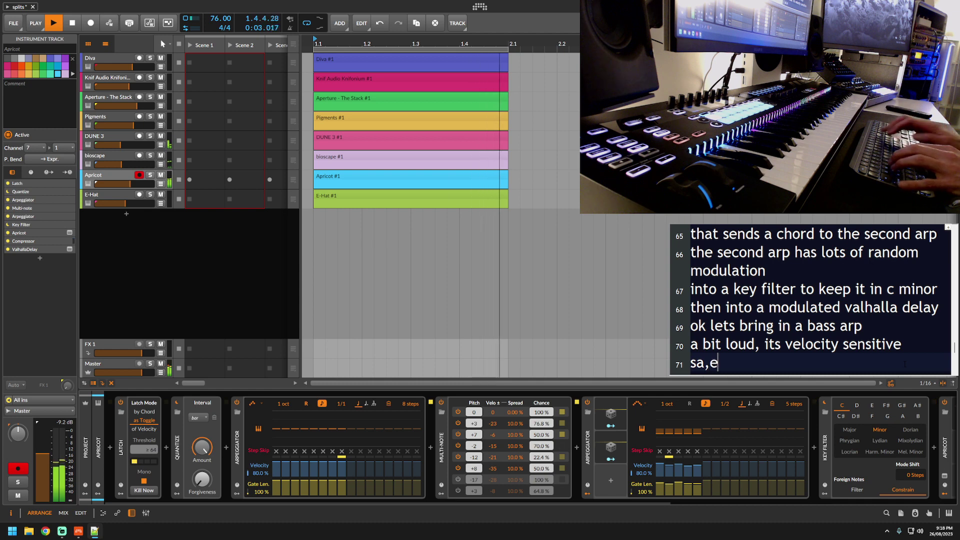
{"action": "key", "text": "BackSpace"}
{"action": "key", "text": "BackSpace"}
{"action": "type", "text": "me dpiou"}
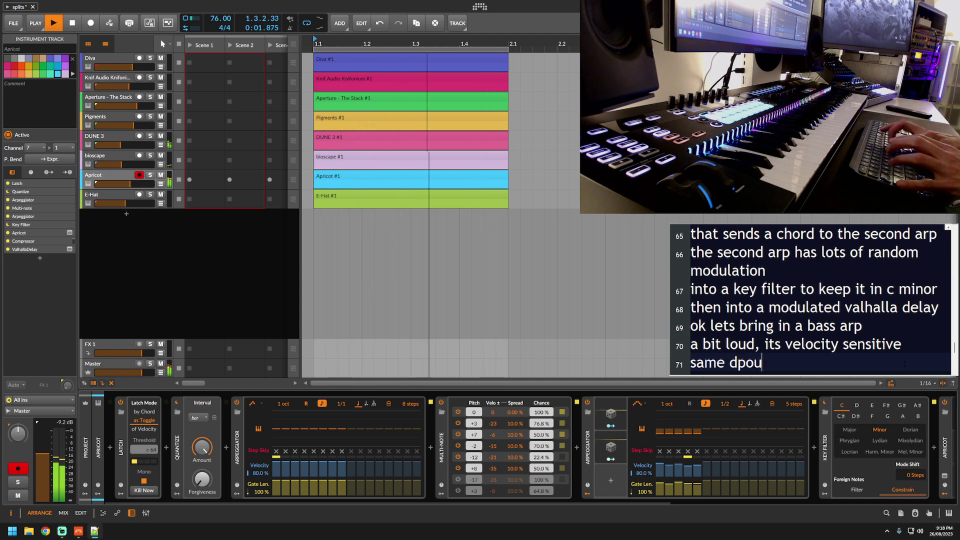
{"action": "key", "text": "BackSpace"}
{"action": "key", "text": "BackSpace"}
{"action": "key", "text": "BackSpace"}
{"action": "key", "text": "BackSpace"}
{"action": "type", "text": "ouble"}
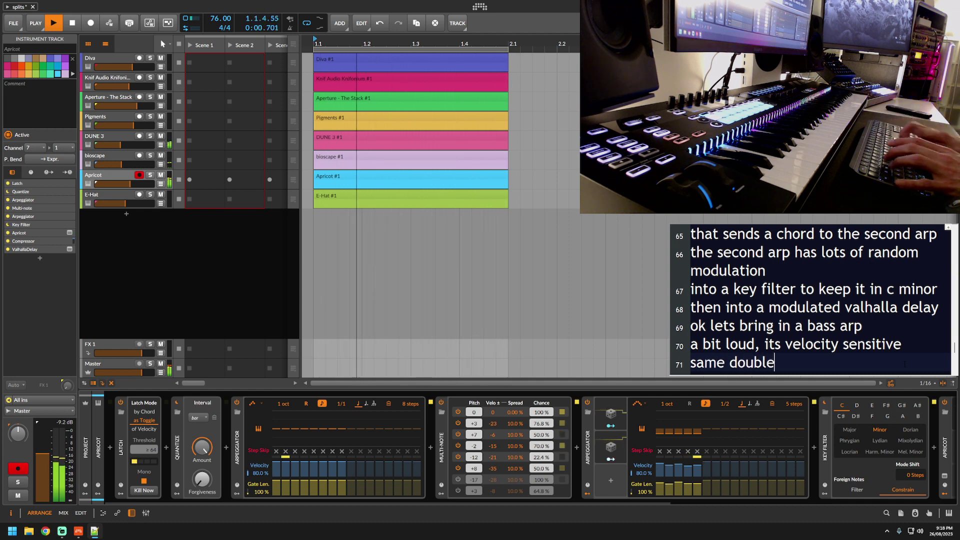
{"action": "type", "text": " arp trick happen"}
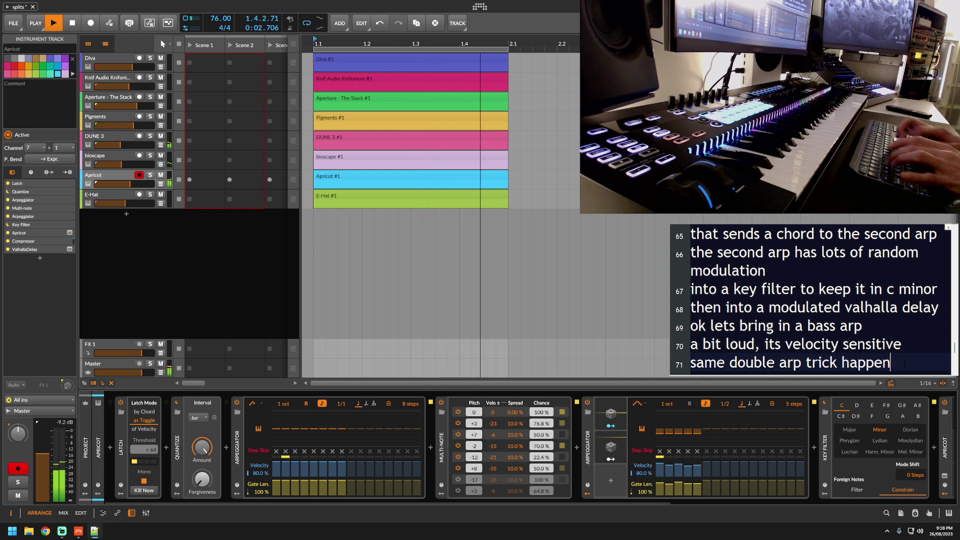
{"action": "type", "text": "ing with the bass arp"}
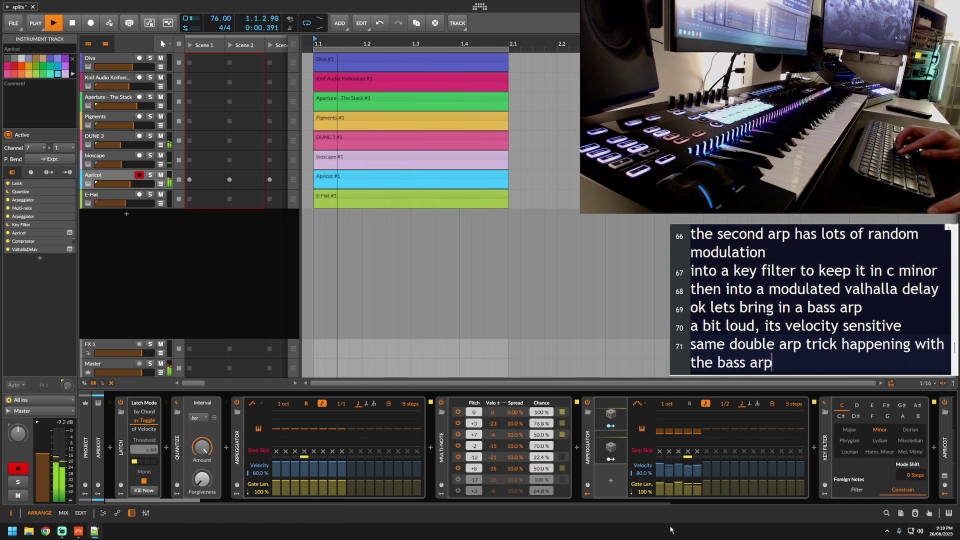
Open the Apricot synth's plug-in window from its track's device chain and dismiss the about screen.
{"action": "left_click_drag", "start_coordinate": [637, 500], "coordinate": [919, 511]}
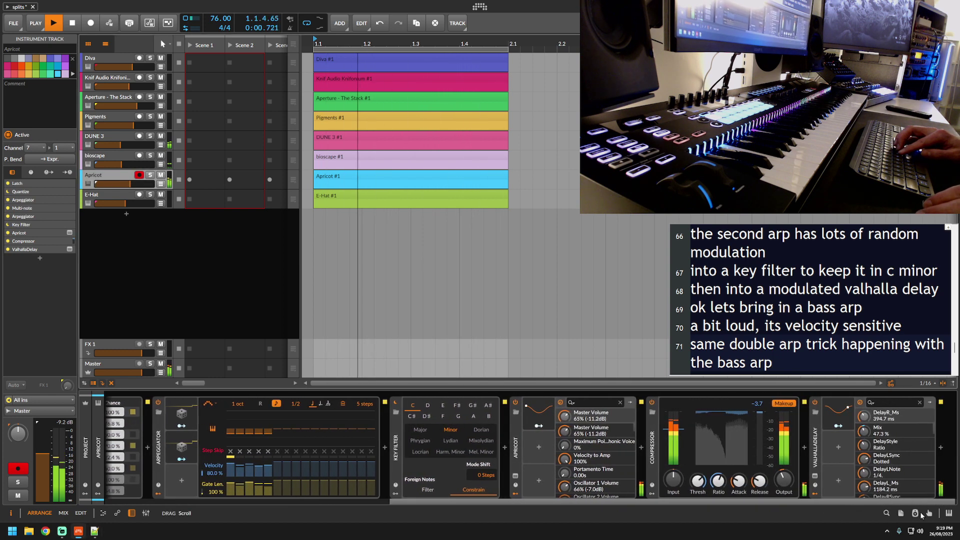
{"action": "left_click", "coordinate": [514, 478]}
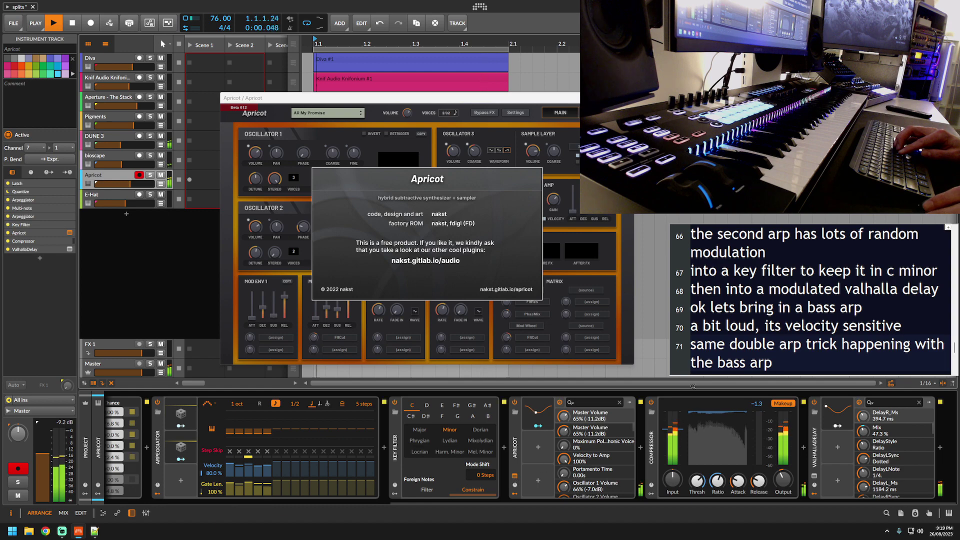
{"action": "left_click", "coordinate": [483, 246]}
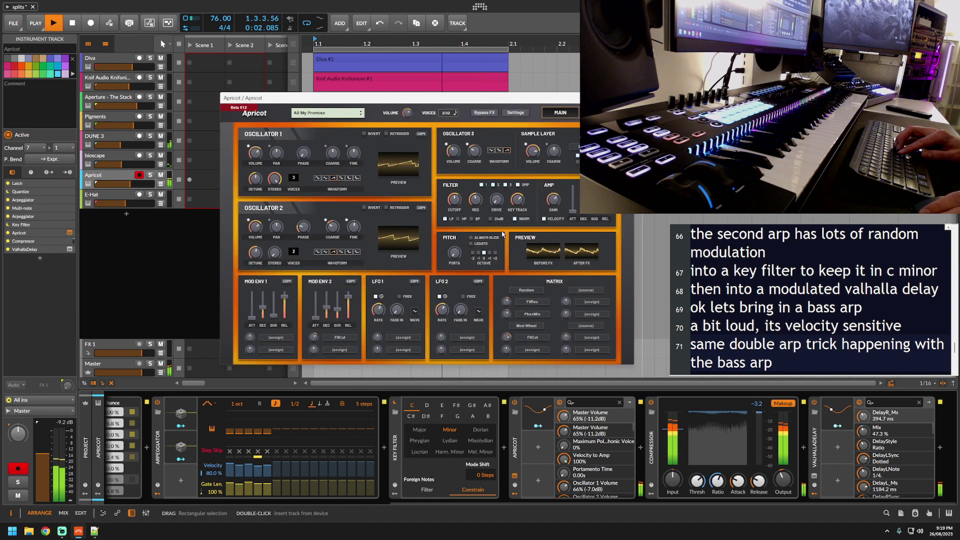
Add the note line "apricot, a free synth" and briefly show the ValhallaDelay window of the Apricot track.
{"action": "key", "text": "Return"}
{"action": "key", "text": "Return"}
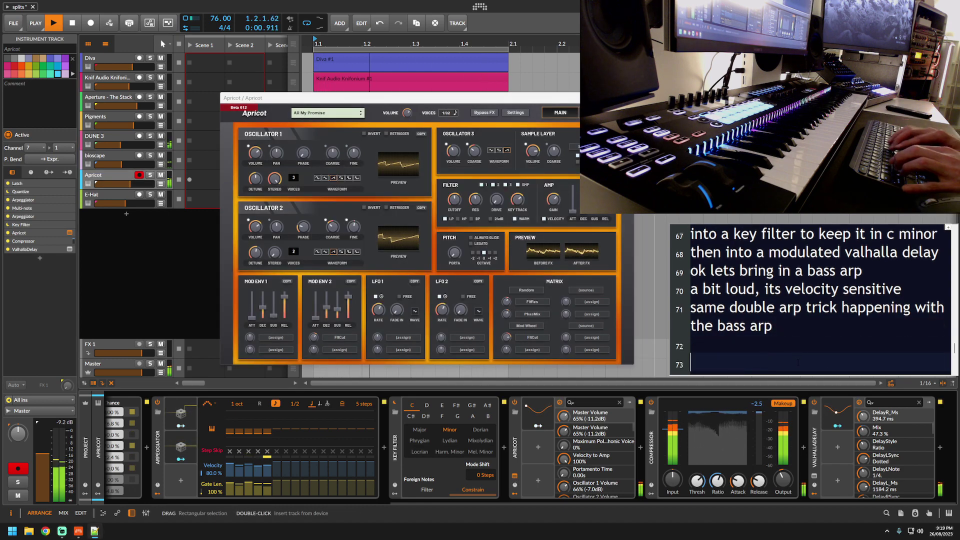
{"action": "type", "text": "apricot, a free synth"}
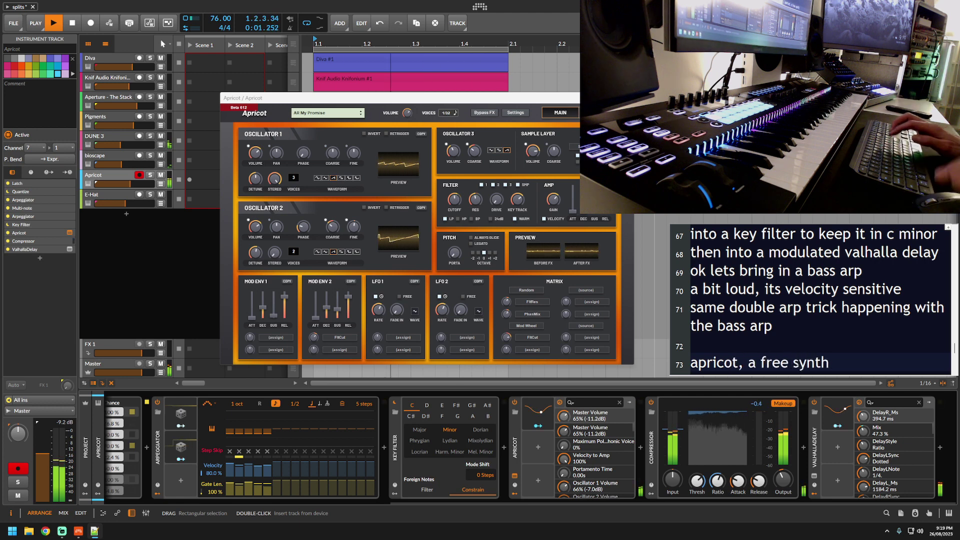
{"action": "key", "text": "Return"}
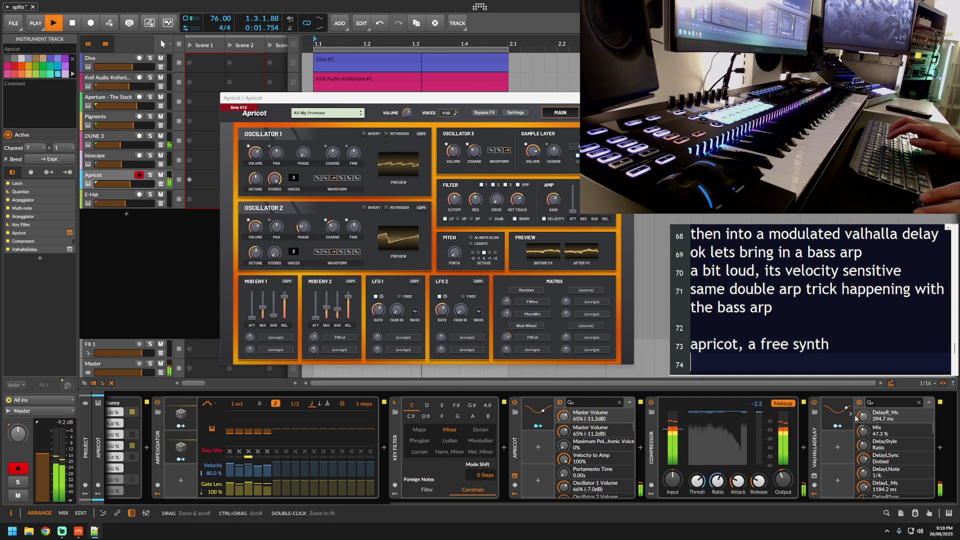
{"action": "left_click", "coordinate": [814, 477]}
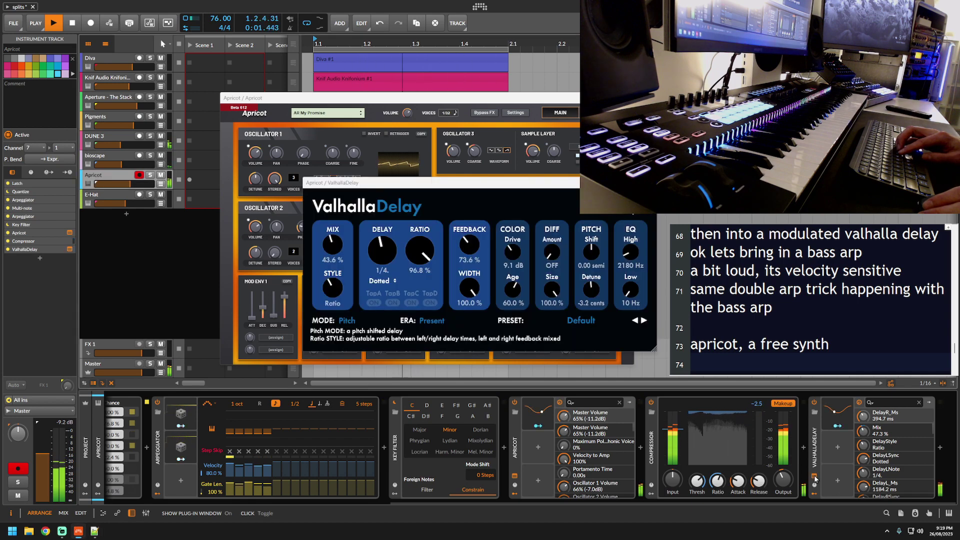
{"action": "left_click", "coordinate": [814, 477]}
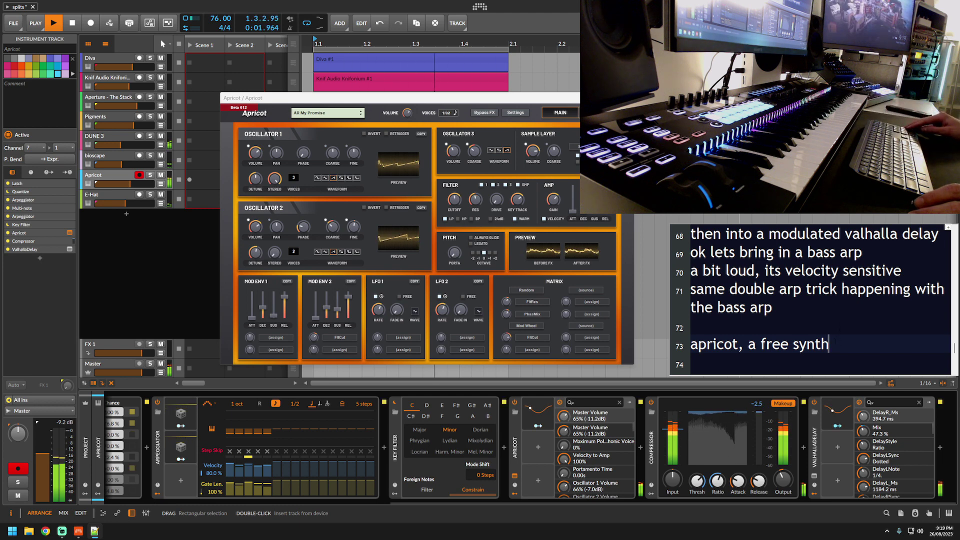
Add the spaced note lines "bring back some drum sounds" and "and some synth pads".
{"action": "key", "text": "Return"}
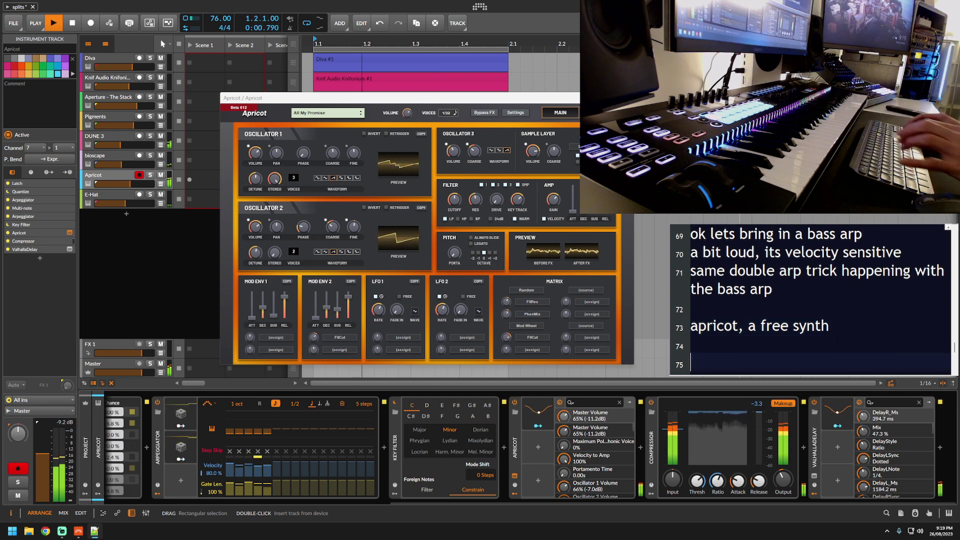
{"action": "type", "text": "bring back so"}
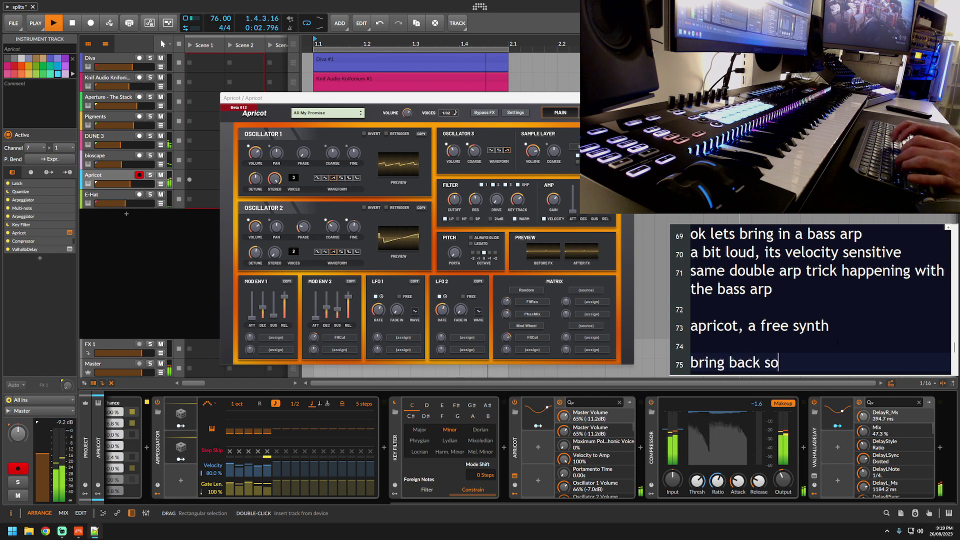
{"action": "type", "text": "me drum sounds"}
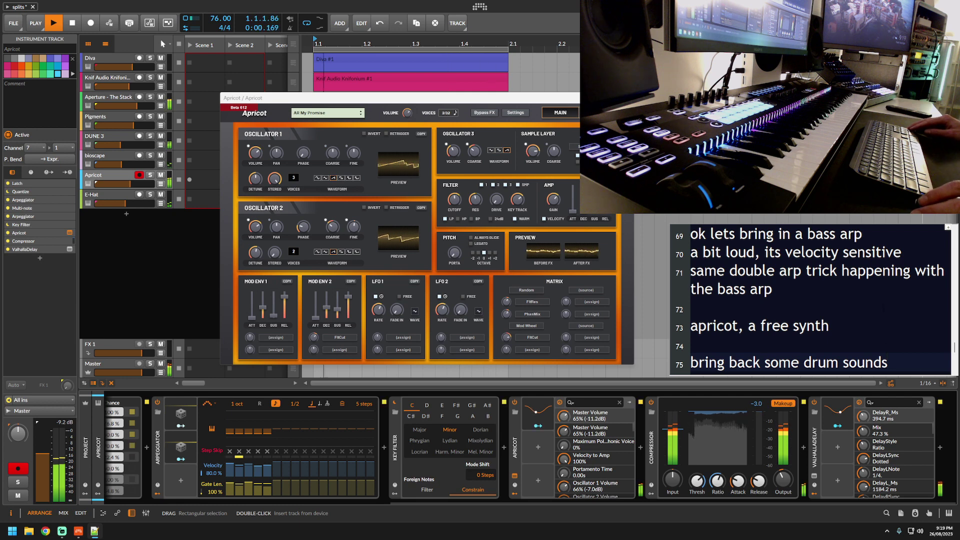
{"action": "key", "text": "Return"}
{"action": "key", "text": "Return"}
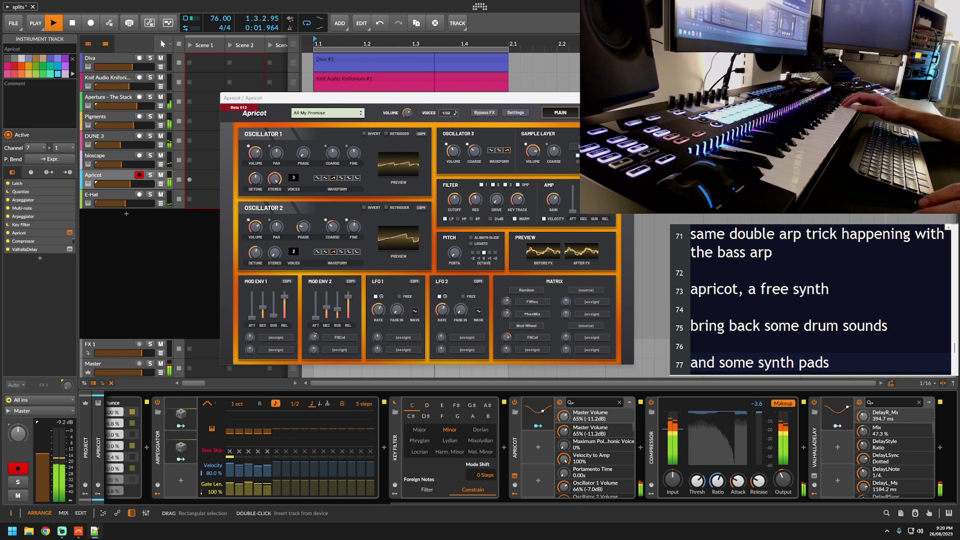
Add the note line "remembering the notes you toggled on is important" after a blank line.
{"action": "key", "text": "Return"}
{"action": "key", "text": "Return"}
{"action": "type", "text": "remember"}
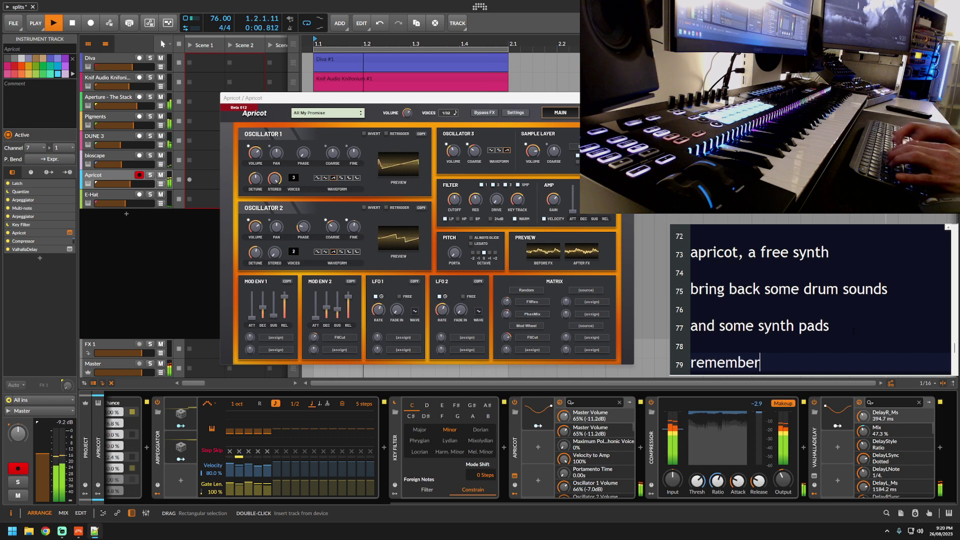
{"action": "type", "text": "ing the notes you to"}
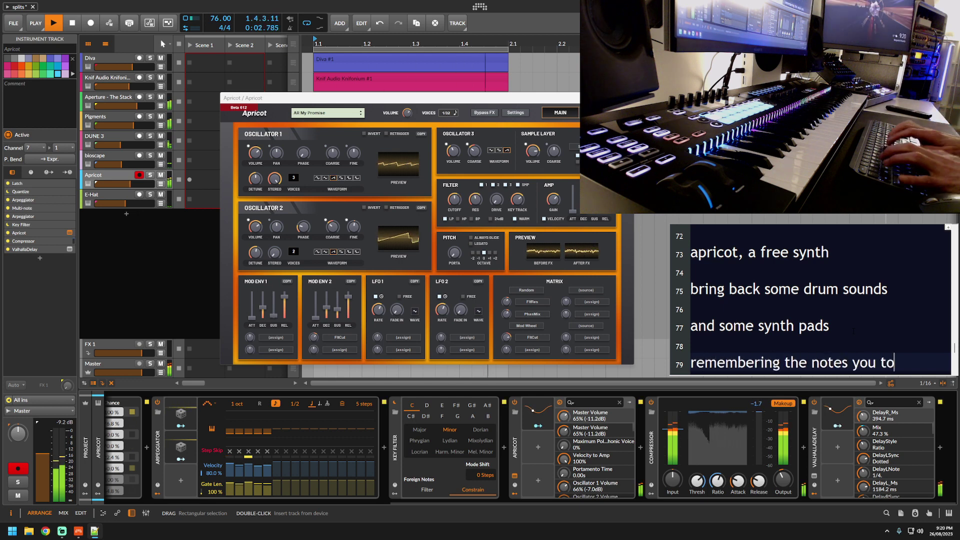
{"action": "type", "text": "ggled on is i"}
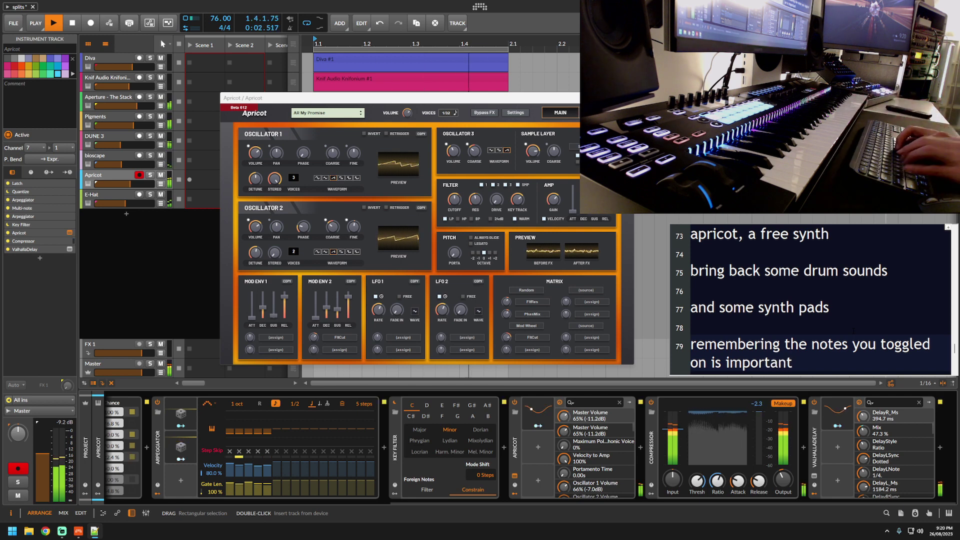
{"action": "type", "text": "mportant"}
Add the note line "ok lets bring back the diva bass" and select the Diva track.
{"action": "key", "text": "Return"}
{"action": "key", "text": "Return"}
{"action": "type", "text": "p"}
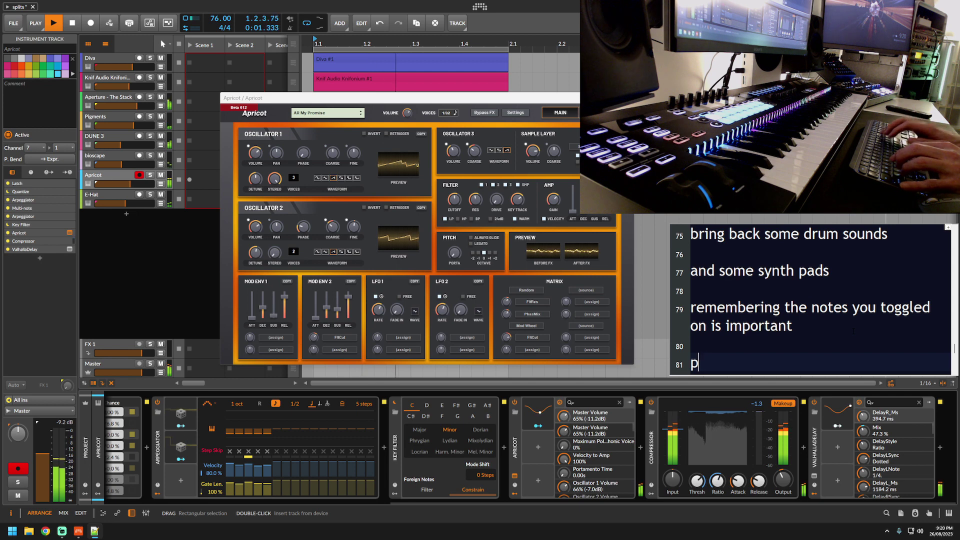
{"action": "type", "text": "o lets bring back the diva bass"}
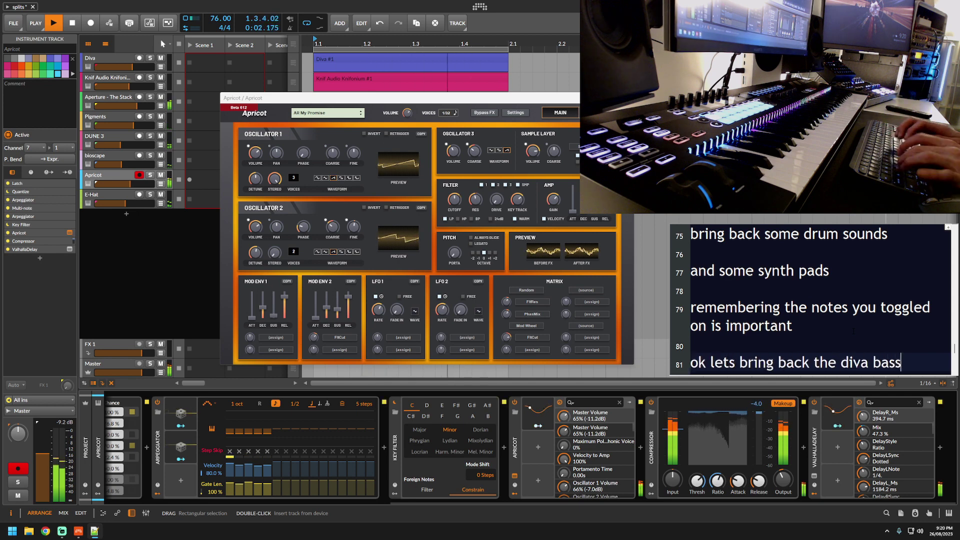
{"action": "left_click", "coordinate": [100, 58]}
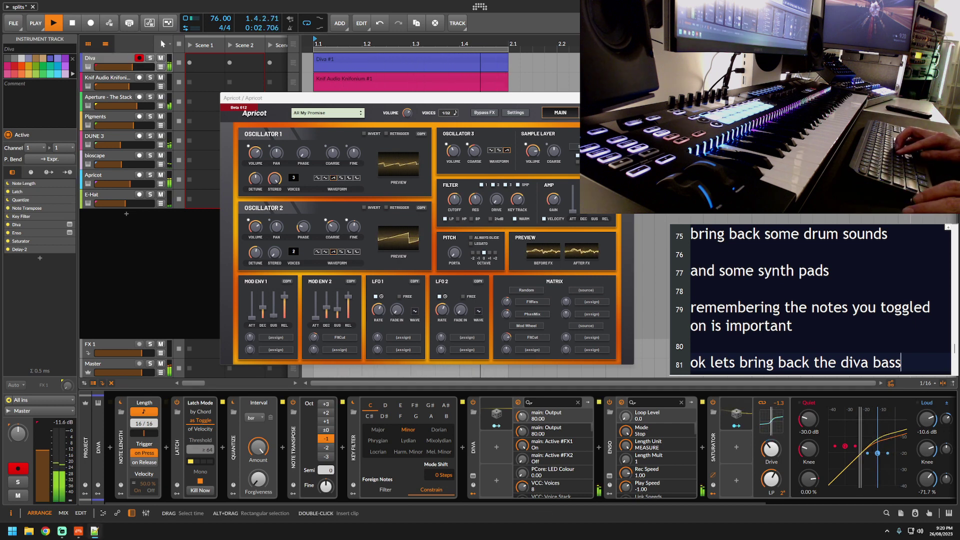
Add the note line "and fade out apricot" and fade the Apricot track's volume down to -∞ dB.
{"action": "key", "text": "Return"}
{"action": "key", "text": "Return"}
{"action": "type", "text": "and f"}
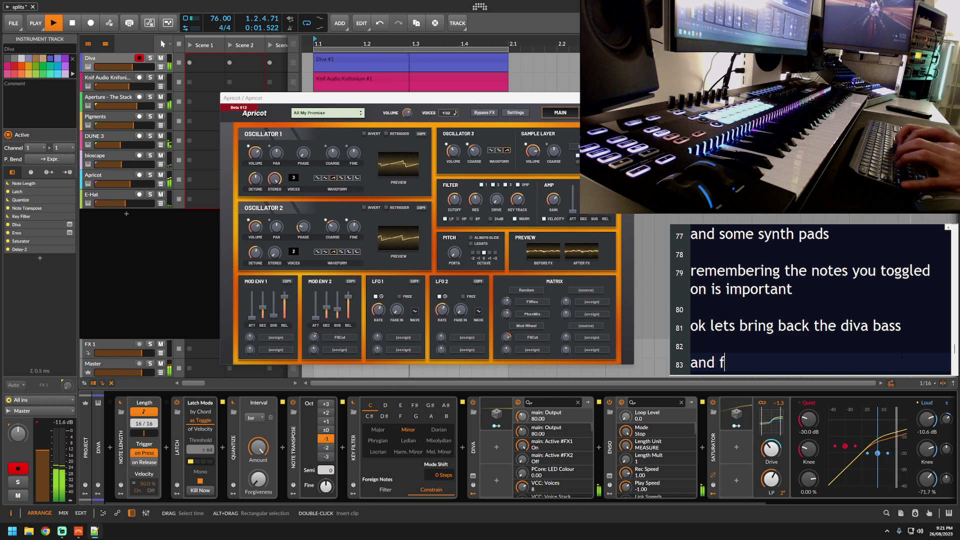
{"action": "type", "text": "ade out apricot"}
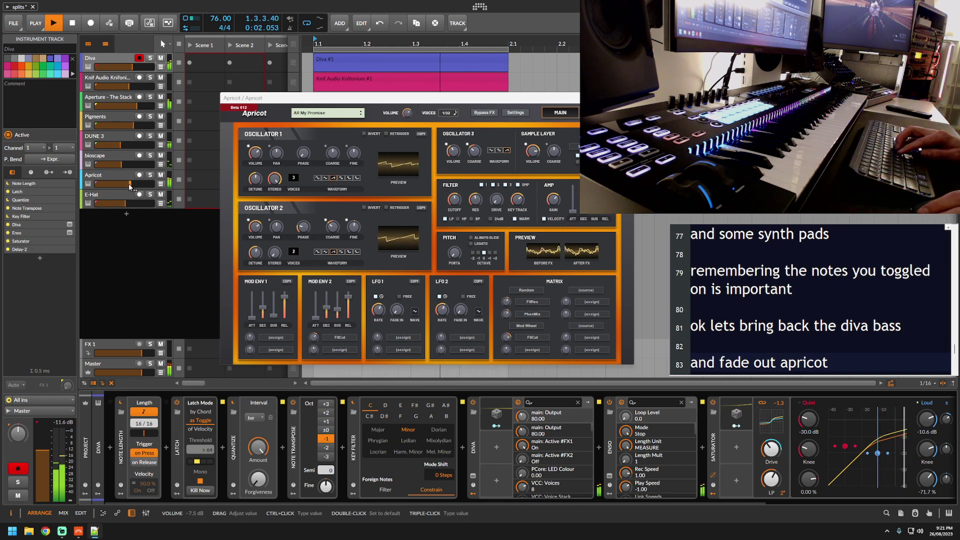
{"action": "left_click_drag", "start_coordinate": [128, 183], "coordinate": [106, 181]}
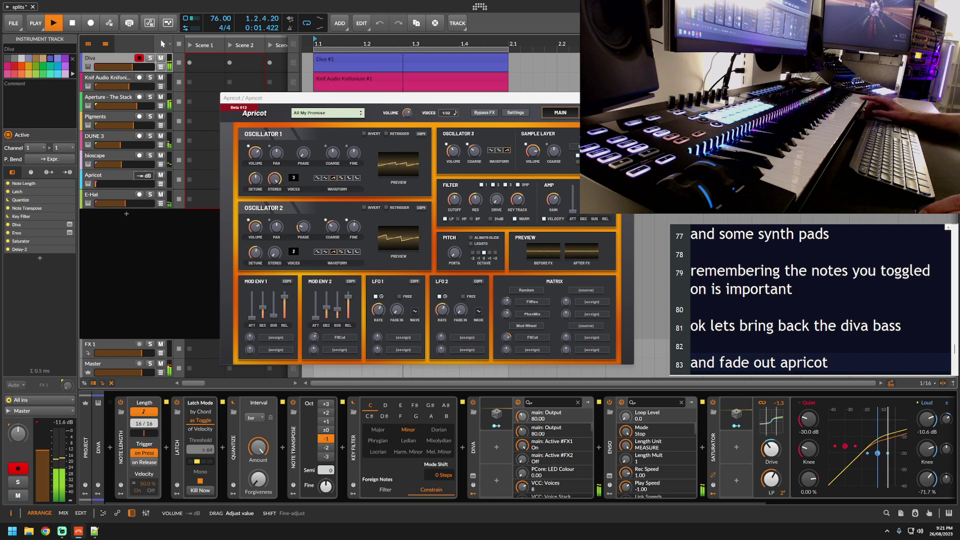
Kill the latched notes on the Apricot track and bring its volume back up from silence.
{"action": "left_click", "coordinate": [106, 180]}
{"action": "left_click", "coordinate": [145, 491]}
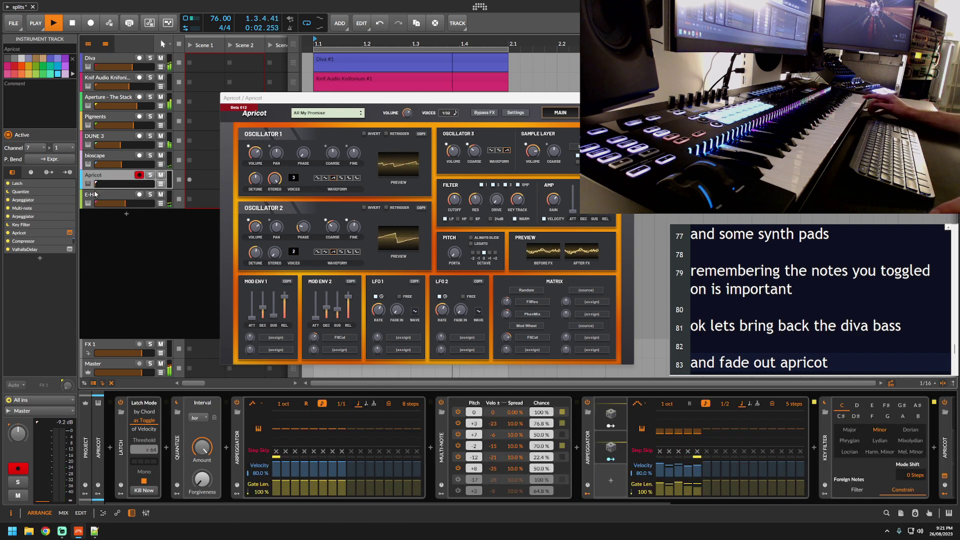
{"action": "left_click_drag", "start_coordinate": [96, 185], "coordinate": [127, 184]}
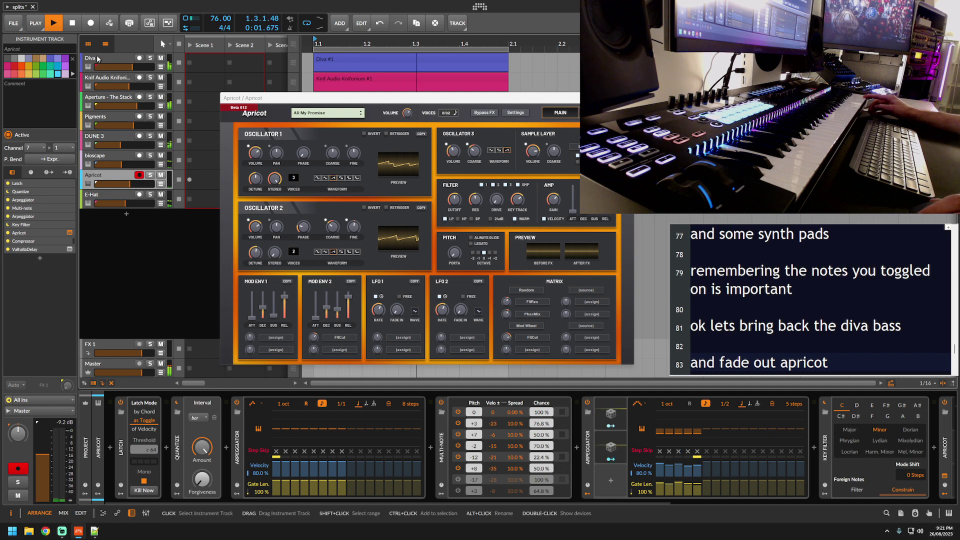
Select the Diva track and close the Apricot synth window.
{"action": "key", "text": "Up"}
{"action": "key", "text": "Up"}
{"action": "key", "text": "Up"}
{"action": "key", "text": "Up"}
{"action": "key", "text": "Up"}
{"action": "key", "text": "Up"}
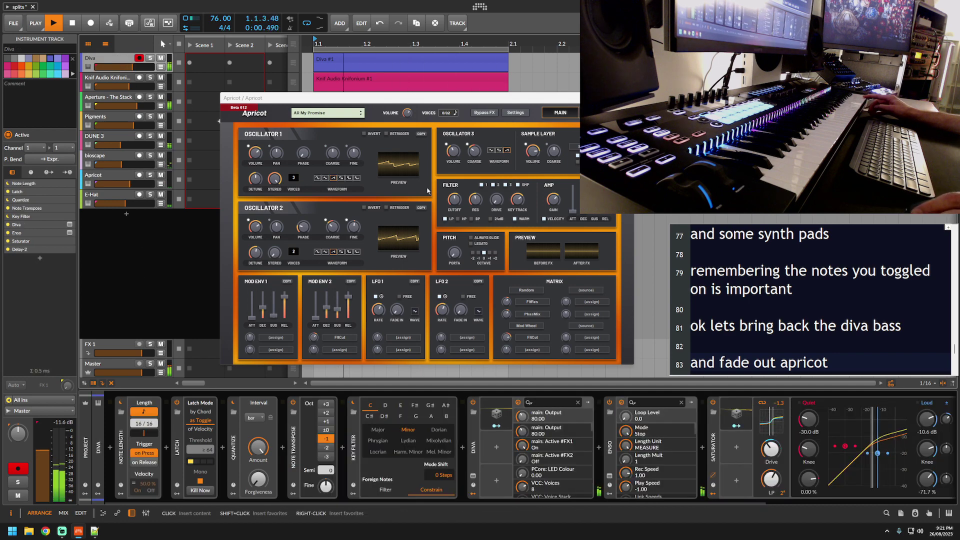
{"action": "left_click", "coordinate": [627, 97]}
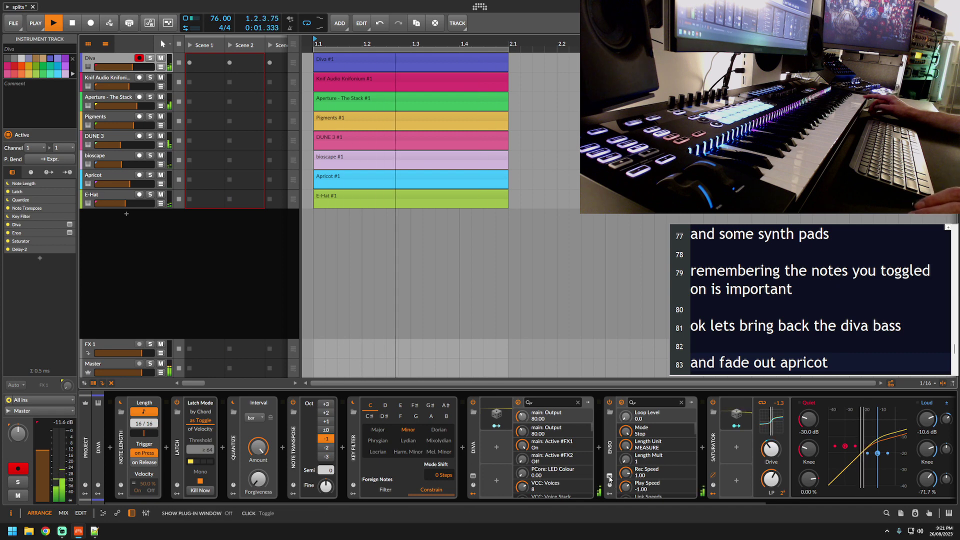
Start loop playback in the Diva track's Enso looper and raise its loop output to 100, closing the plug-in window.
{"action": "left_click", "coordinate": [610, 413]}
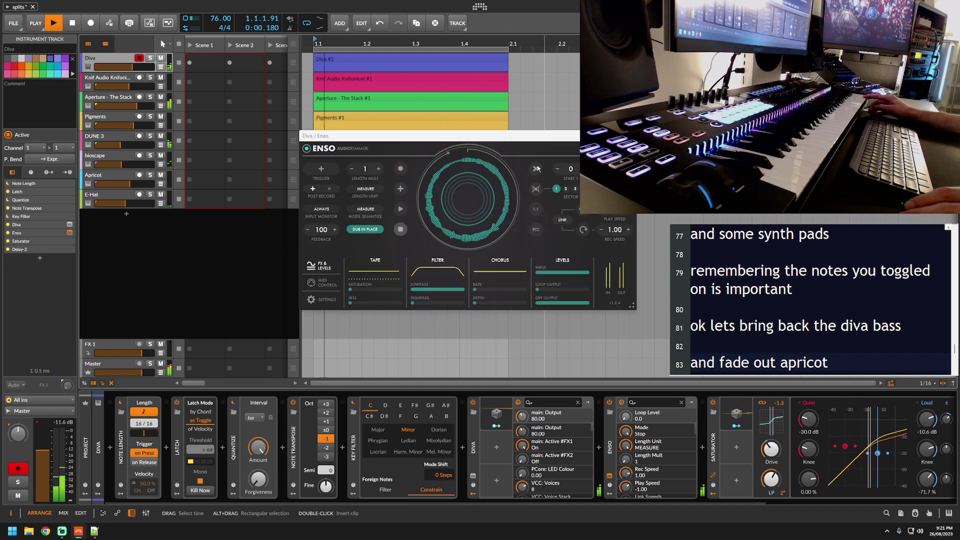
{"action": "left_click", "coordinate": [400, 209]}
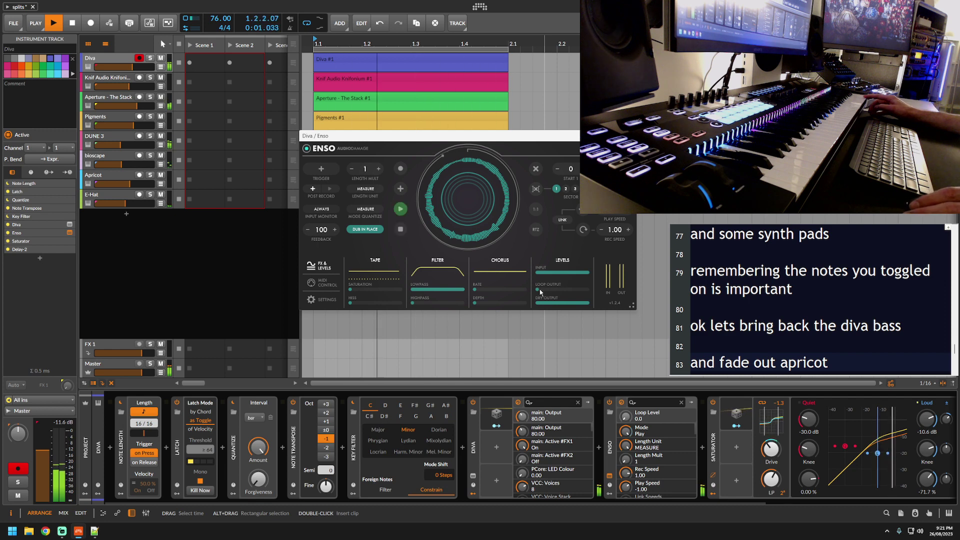
{"action": "left_click_drag", "start_coordinate": [546, 288], "coordinate": [590, 289]}
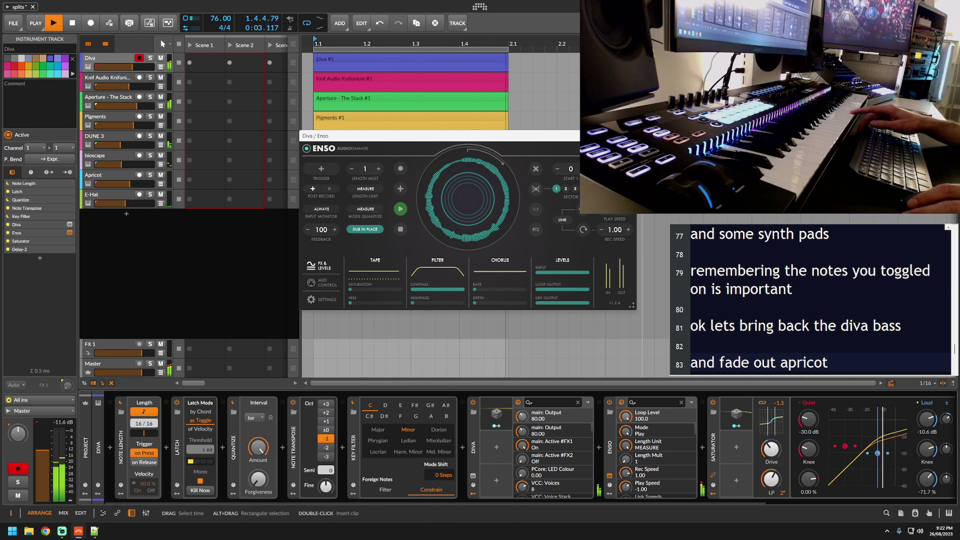
{"action": "left_click", "coordinate": [537, 117]}
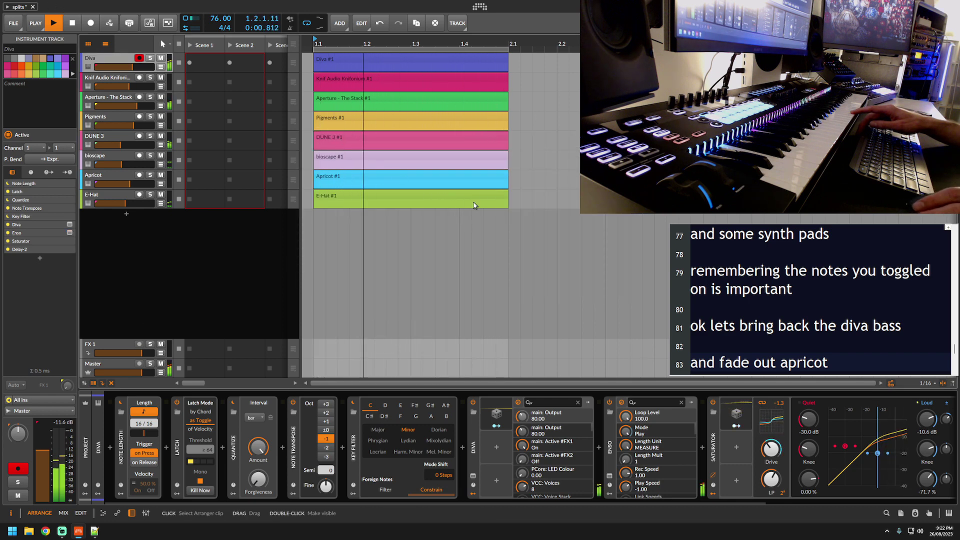
Add the note line "a bit more knifonium now" after a blank line.
{"action": "left_click", "coordinate": [833, 358]}
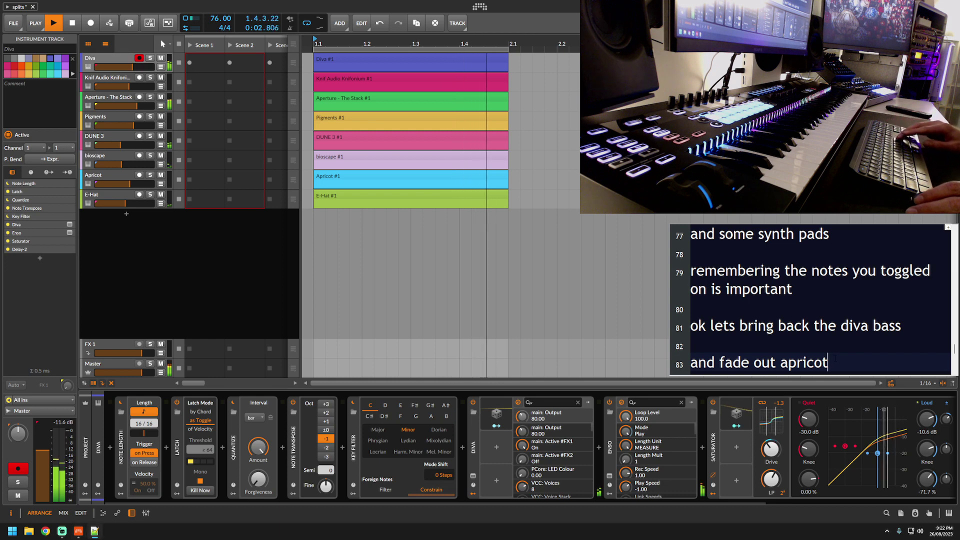
{"action": "key", "text": "Return"}
{"action": "key", "text": "Return"}
{"action": "type", "text": "a bit mo"}
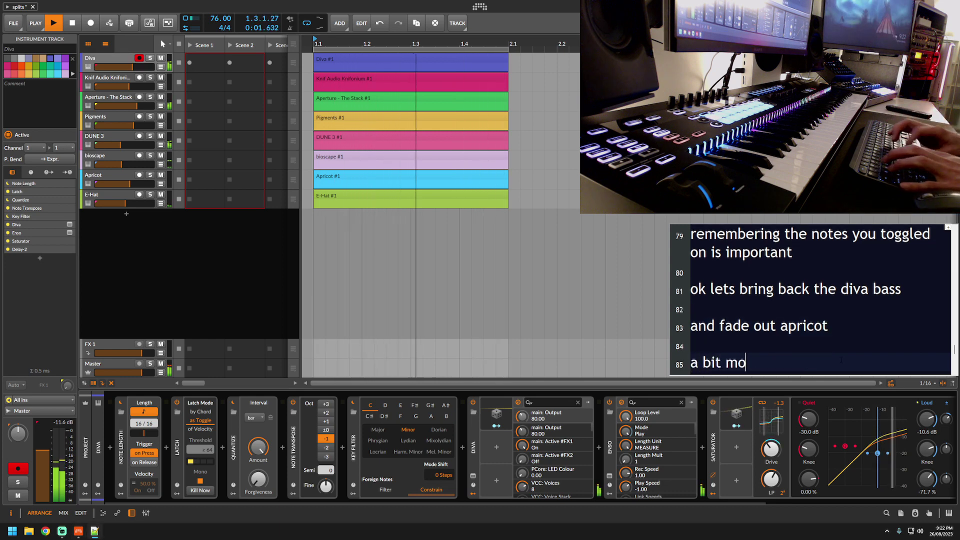
{"action": "type", "text": "re knifonium"}
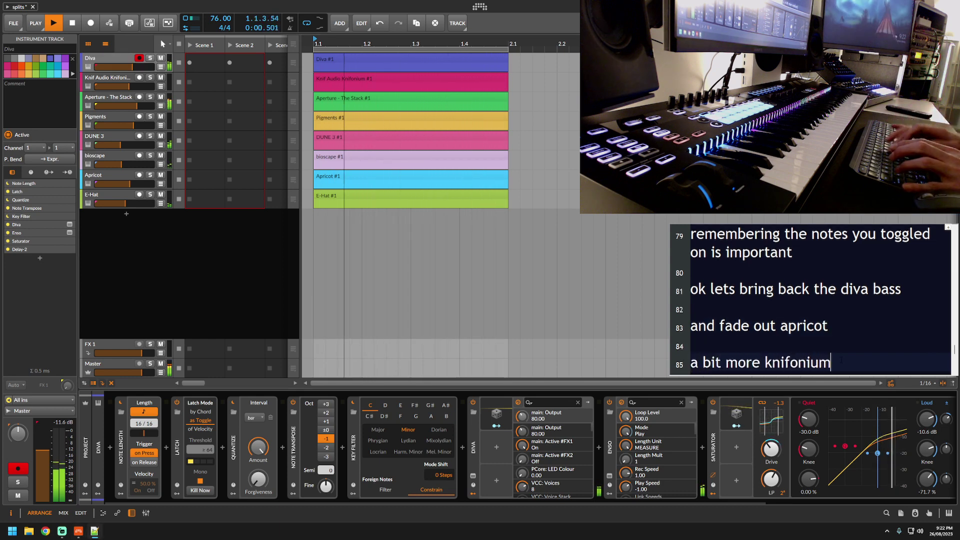
{"action": "type", "text": " now"}
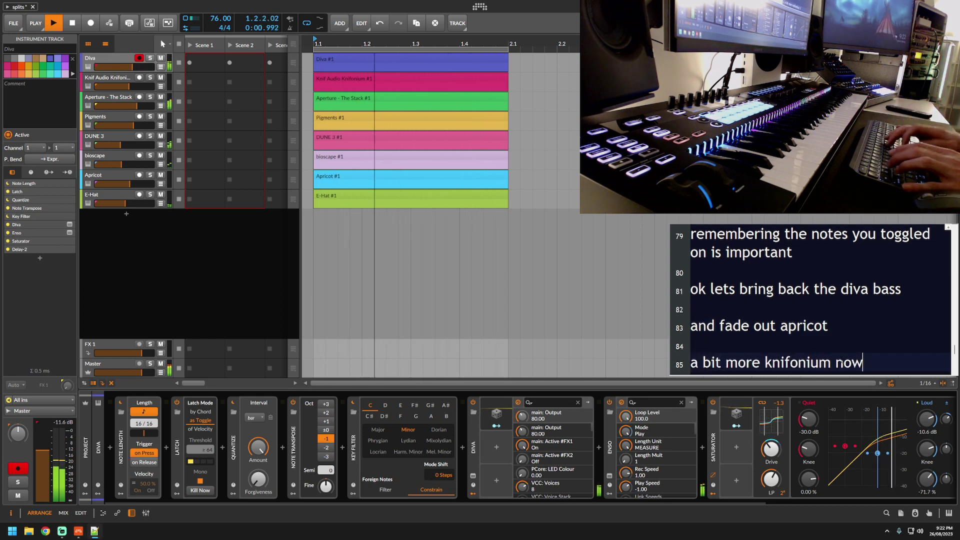
Open the Raum reverb on the Knif Audio Knifonium track and add the note line "ive got it going through raum".
{"action": "left_click", "coordinate": [109, 82]}
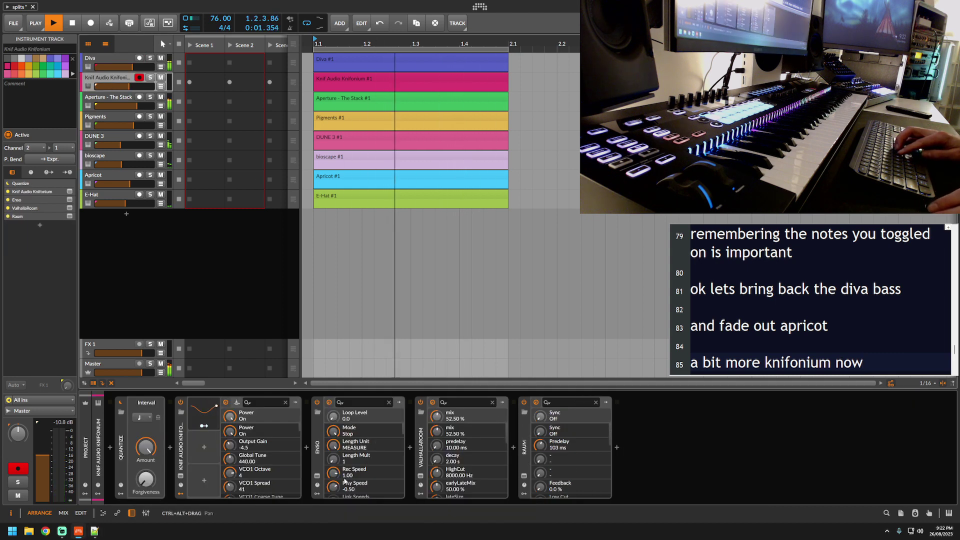
{"action": "left_click", "coordinate": [524, 475]}
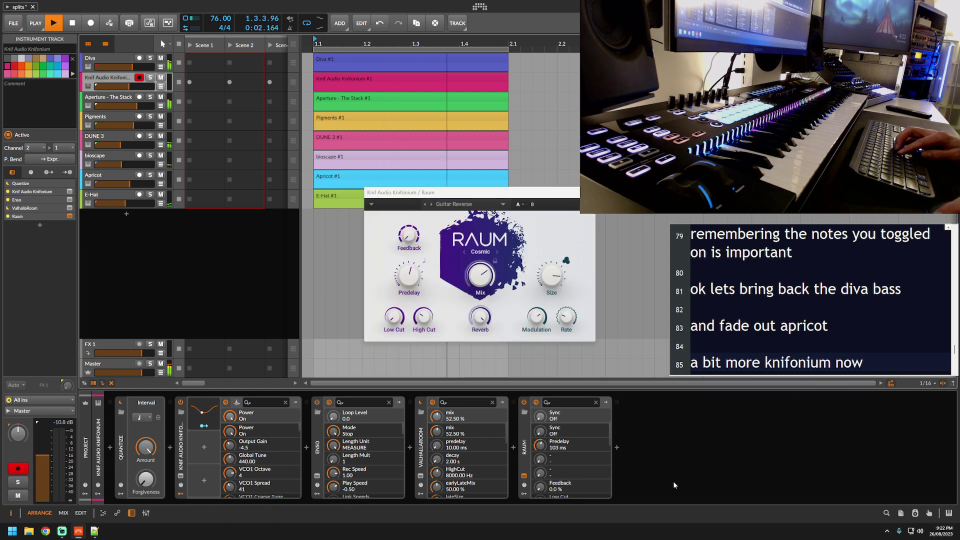
{"action": "key", "text": "Return"}
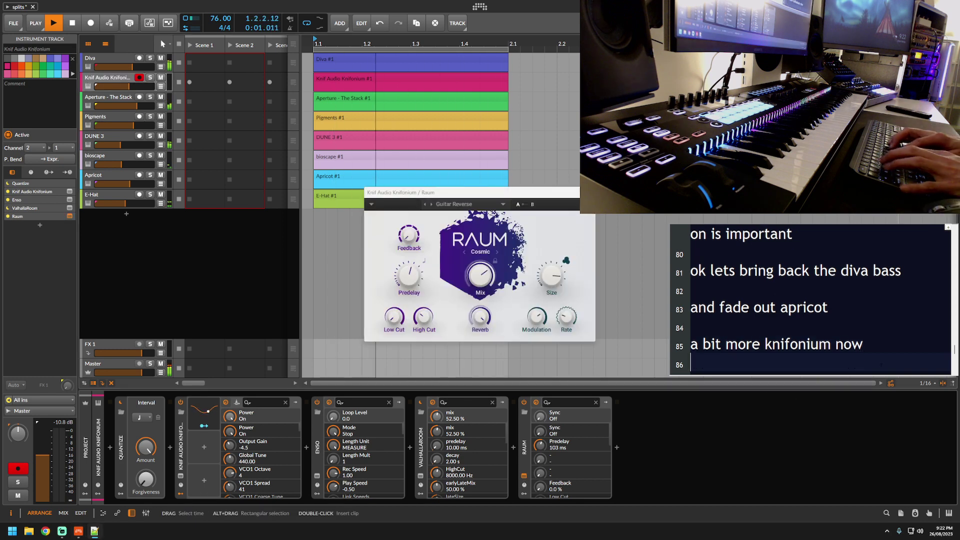
{"action": "type", "text": "ive got it "}
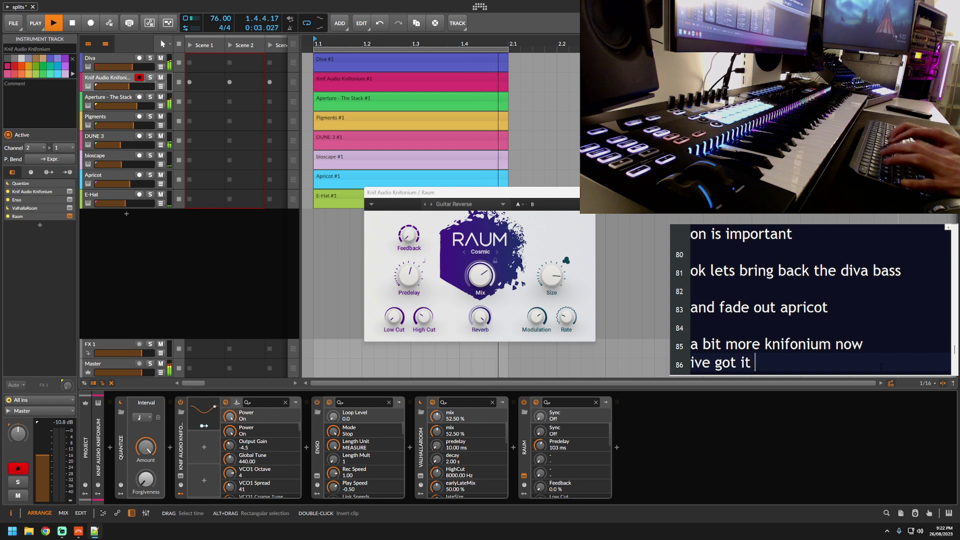
{"action": "type", "text": "going through ra"}
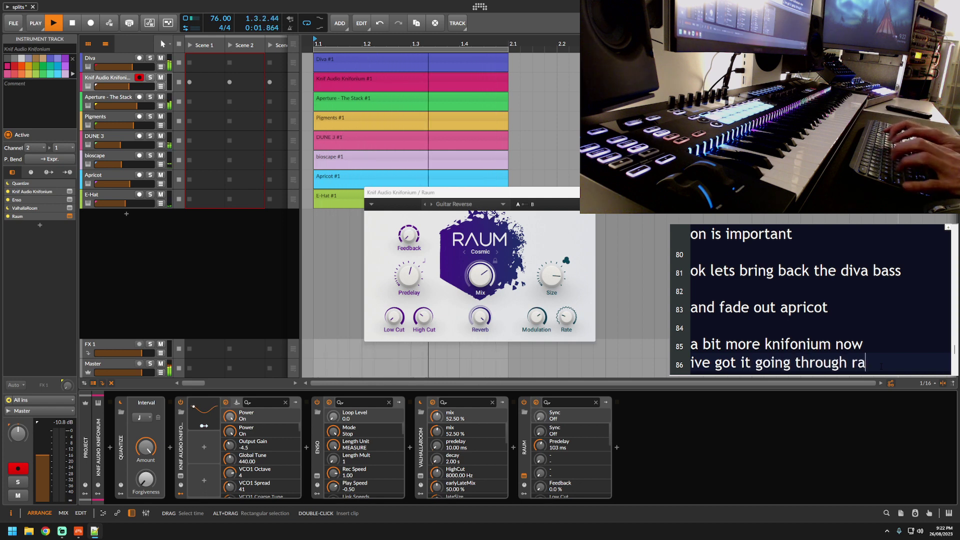
{"action": "type", "text": "um"}
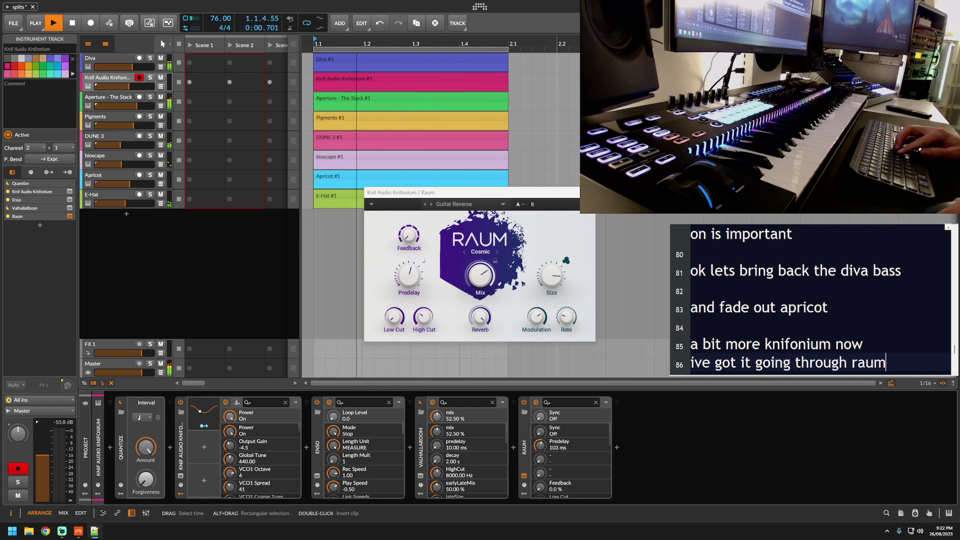
Close the Raum window and open the Knifonium synth's own window.
{"action": "left_click", "coordinate": [444, 374]}
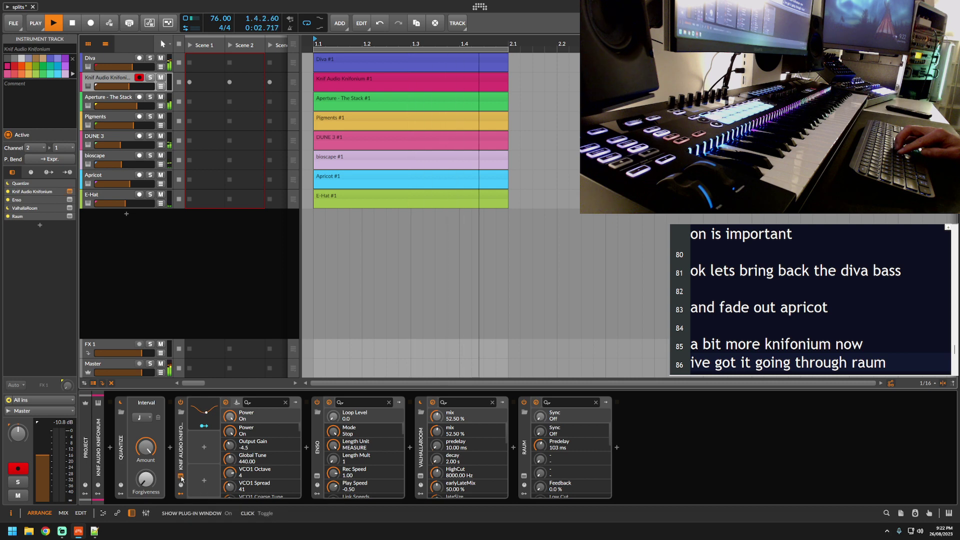
{"action": "left_click", "coordinate": [181, 475]}
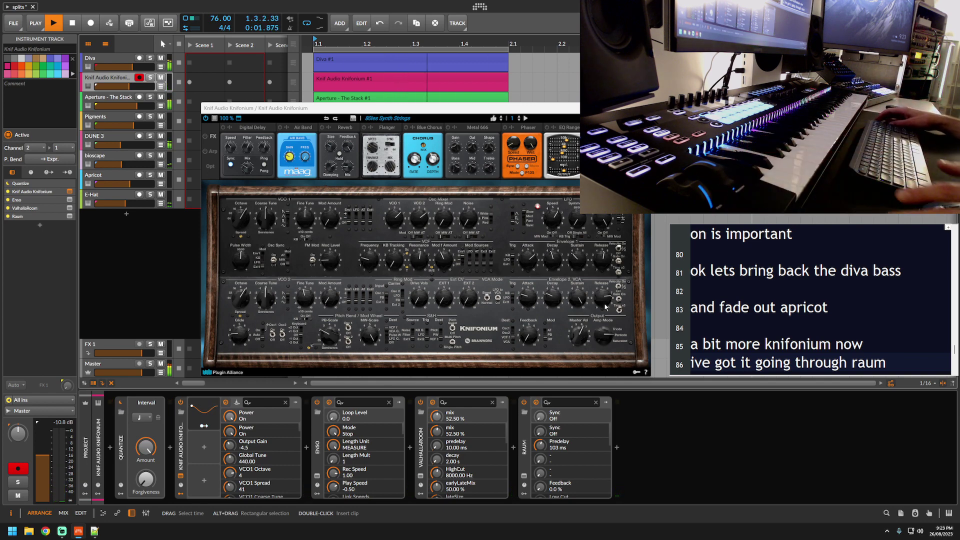
Fade the loop output of the Diva track's Enso looper down to minimum and select the bioscape track.
{"action": "left_click", "coordinate": [106, 63]}
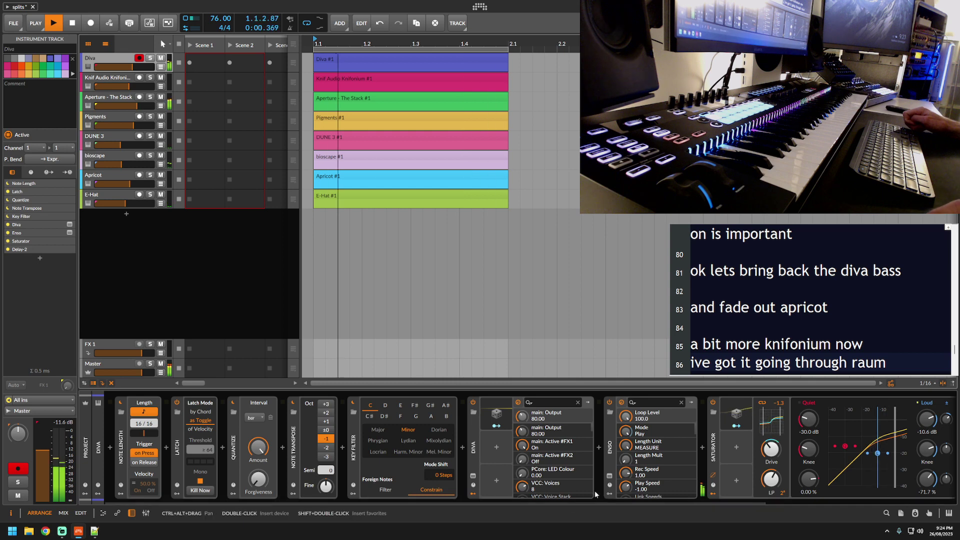
{"action": "left_click", "coordinate": [609, 475]}
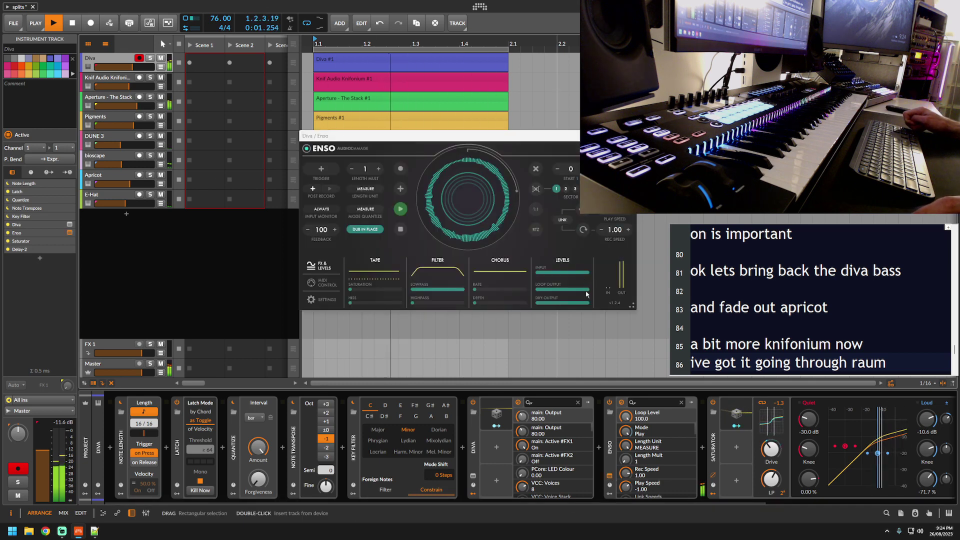
{"action": "left_click_drag", "start_coordinate": [587, 295], "coordinate": [547, 306]}
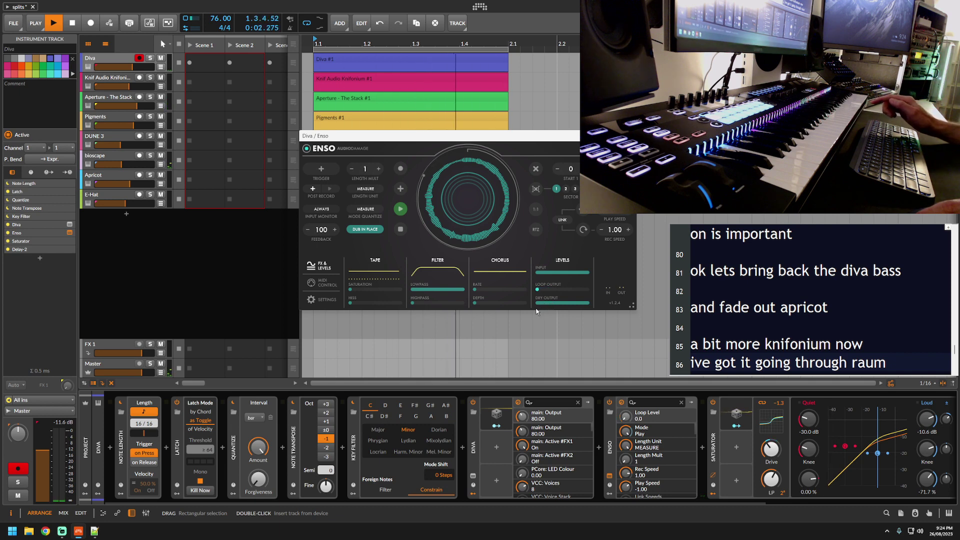
{"action": "left_click", "coordinate": [128, 162]}
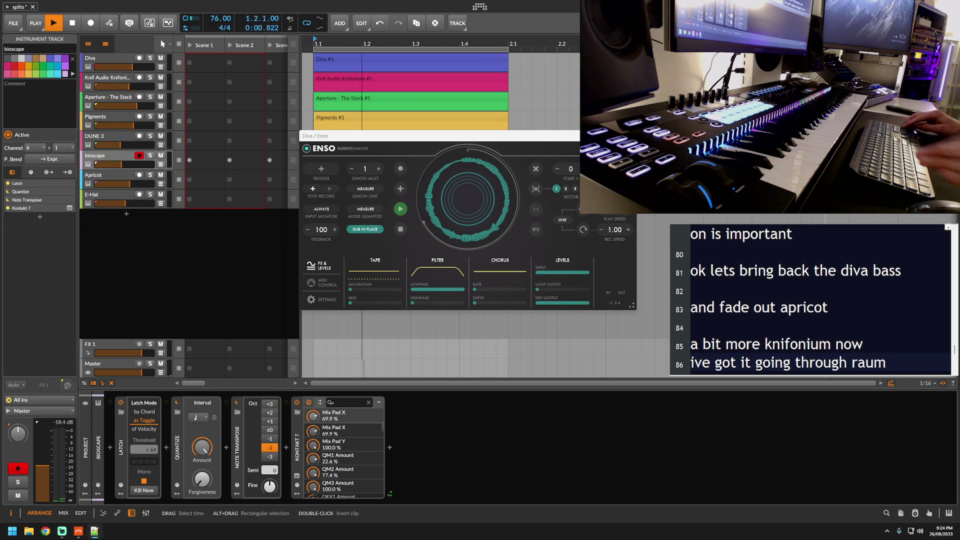
Add the closing note line "thats all for now" after a blank line and switch to Streamlabs Desktop.
{"action": "key", "text": "Return"}
{"action": "key", "text": "Return"}
{"action": "type", "text": "thats all for now"}
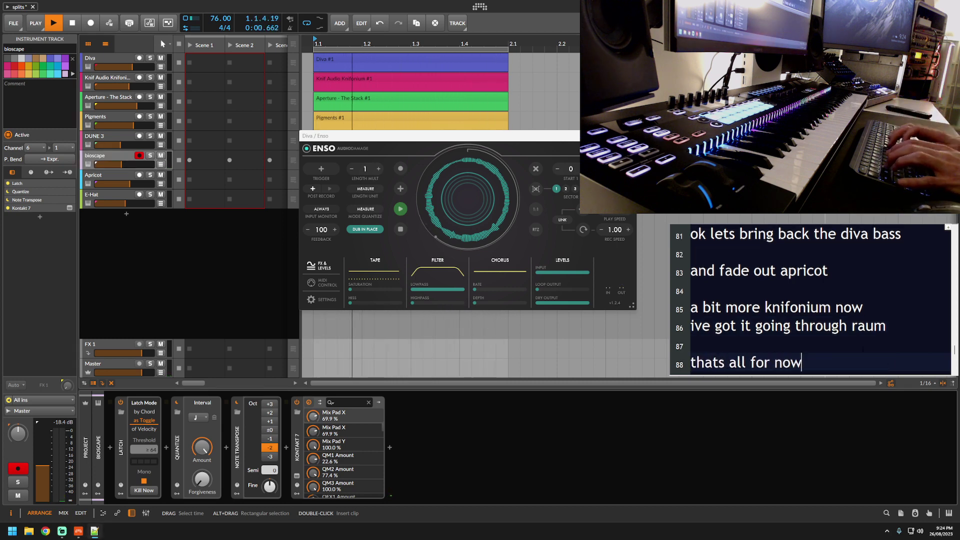
{"action": "key", "text": "Return"}
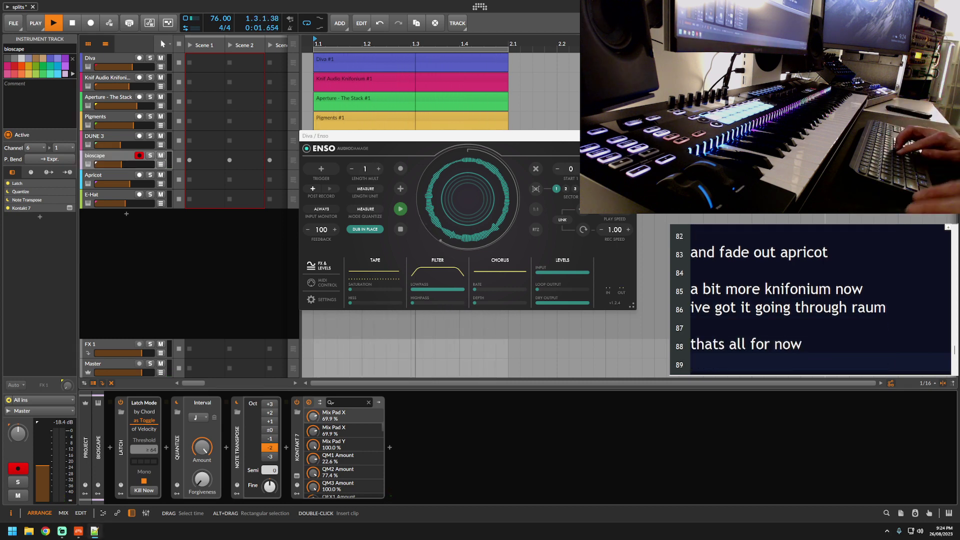
{"action": "key", "text": "alt+Tab"}
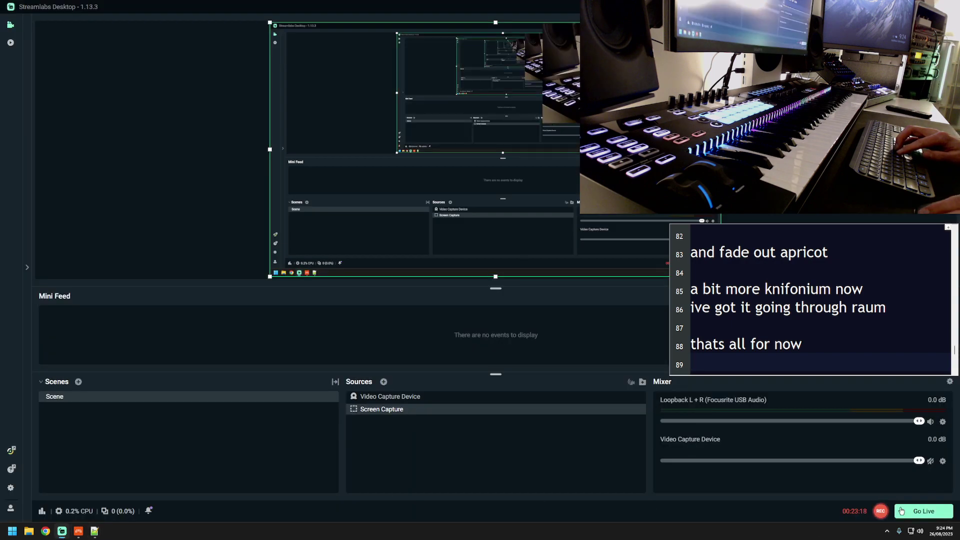